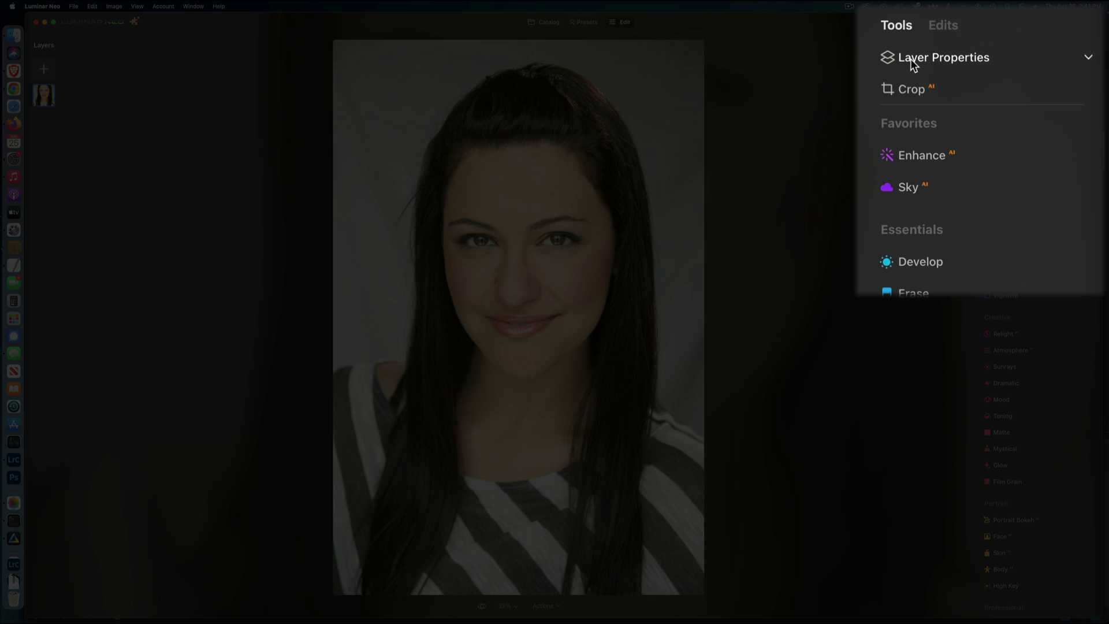
Remove the portrait background from the woman's photo layer using its Portrait Background mask
left_click(911, 61)
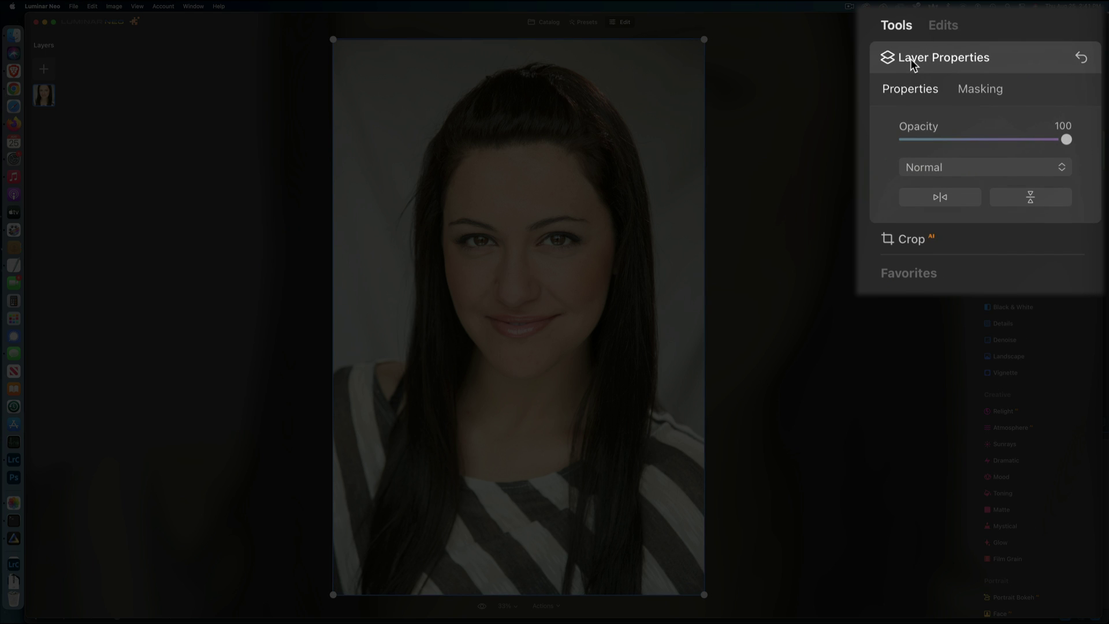
left_click(980, 91)
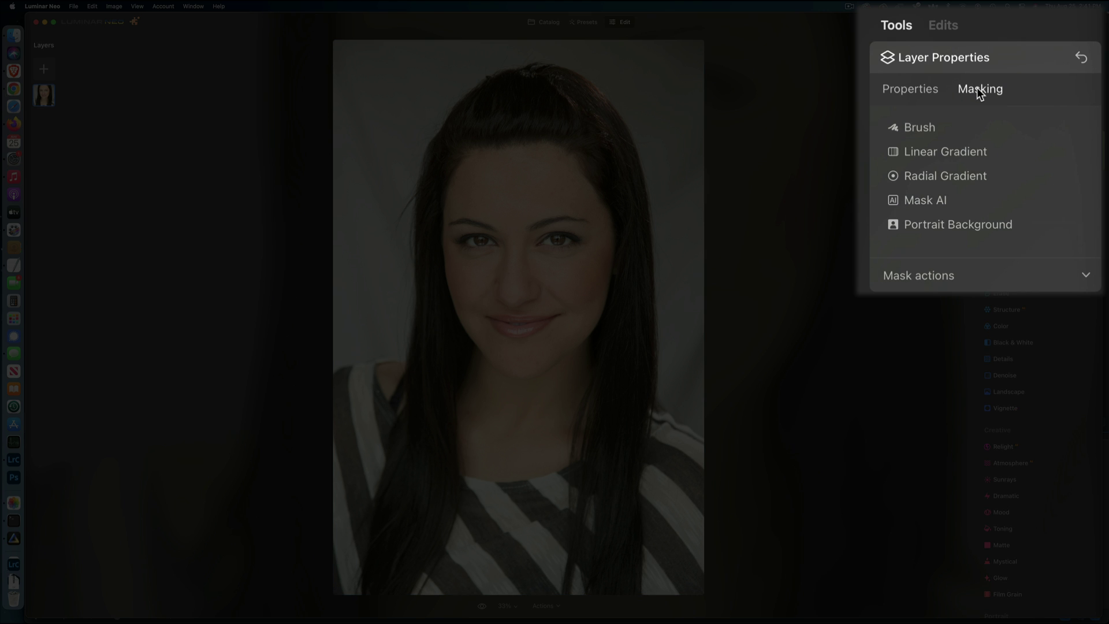
left_click(964, 229)
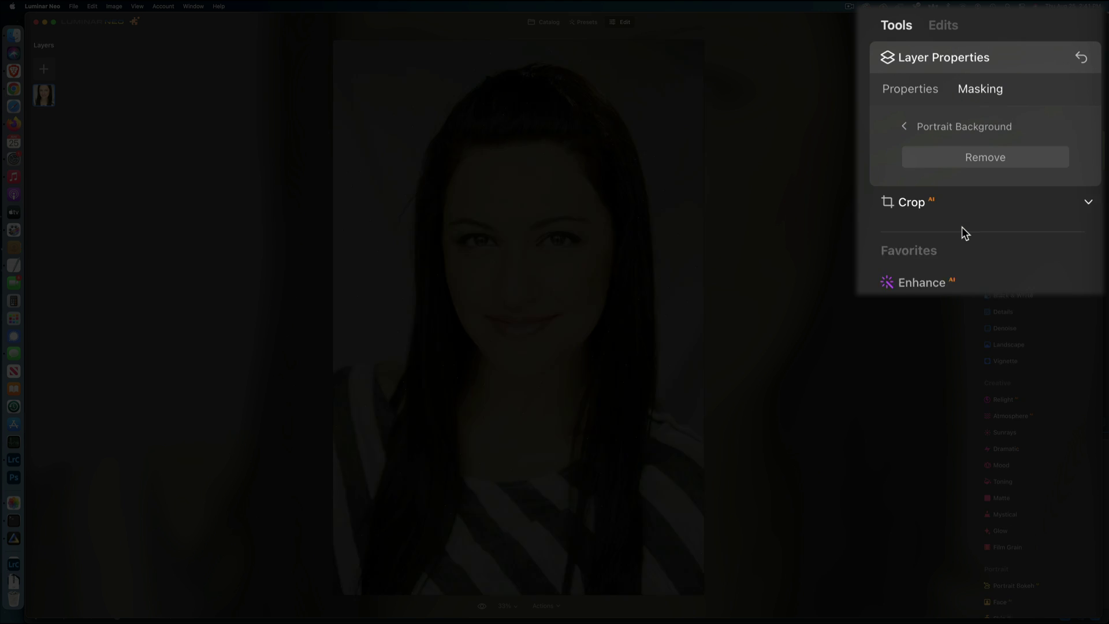
left_click(994, 159)
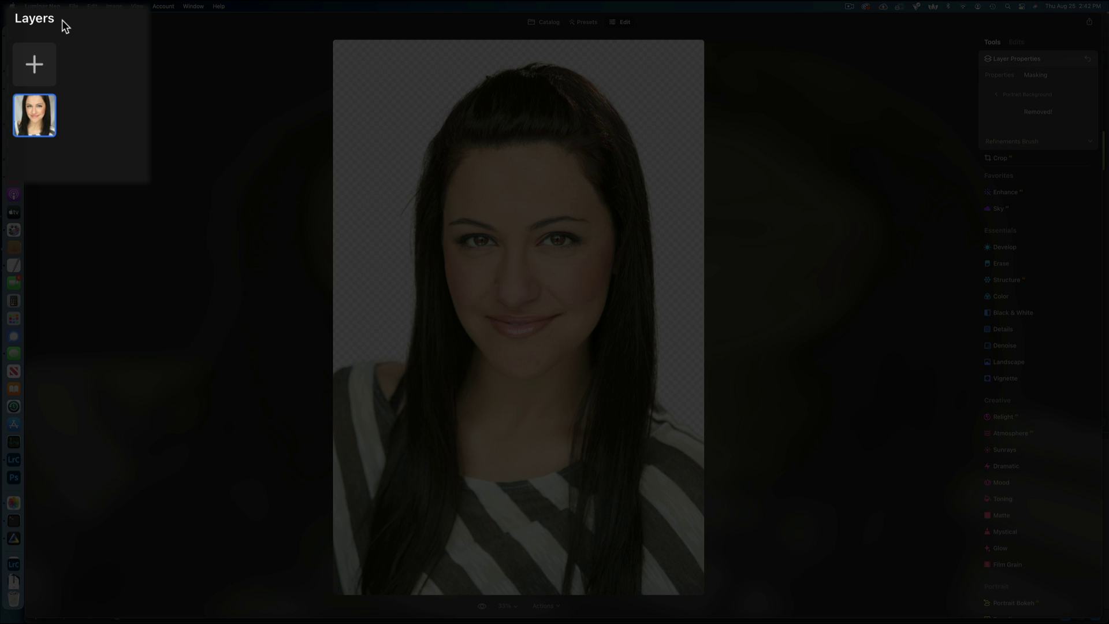
Add the blue-grey weathered texture from My Images as a layer, map it to Fill and set its opacity to 100
left_click(32, 64)
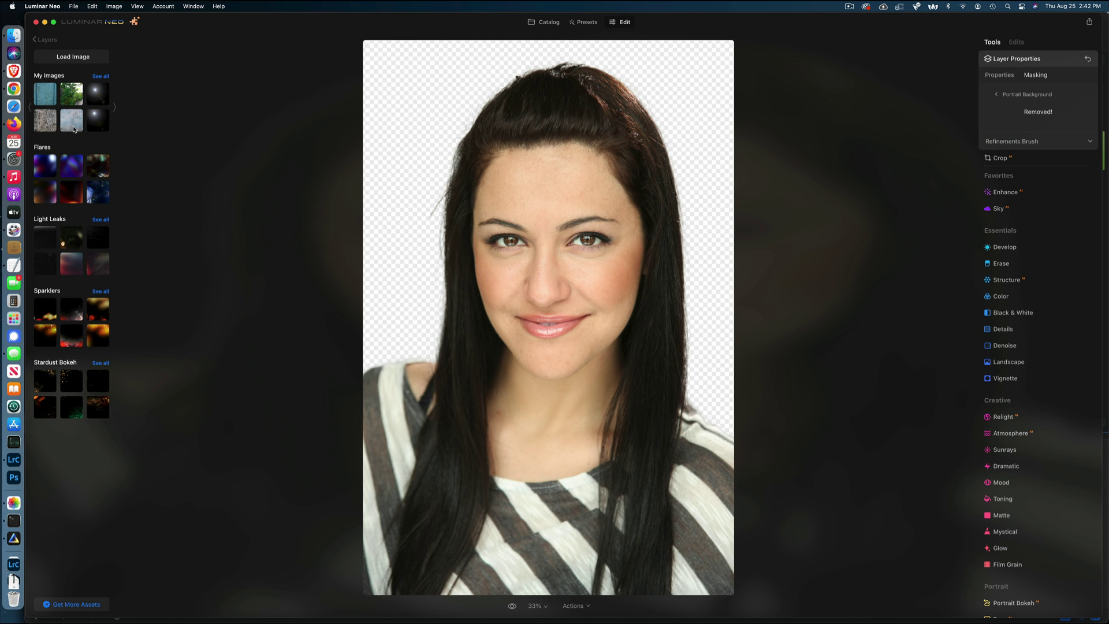
left_click(73, 127)
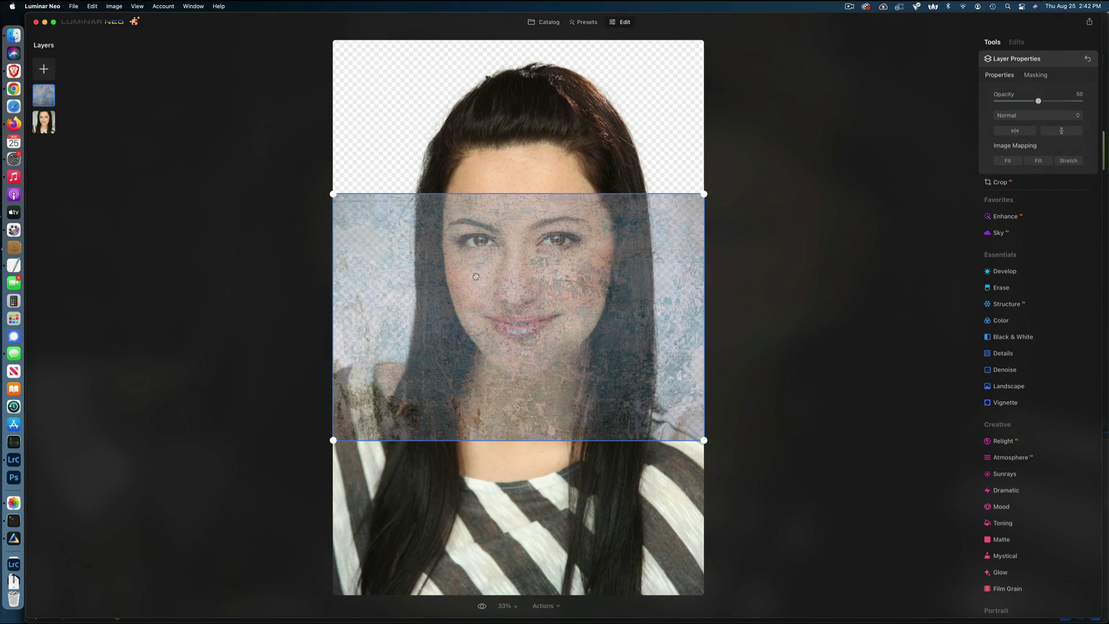
left_click(1038, 161)
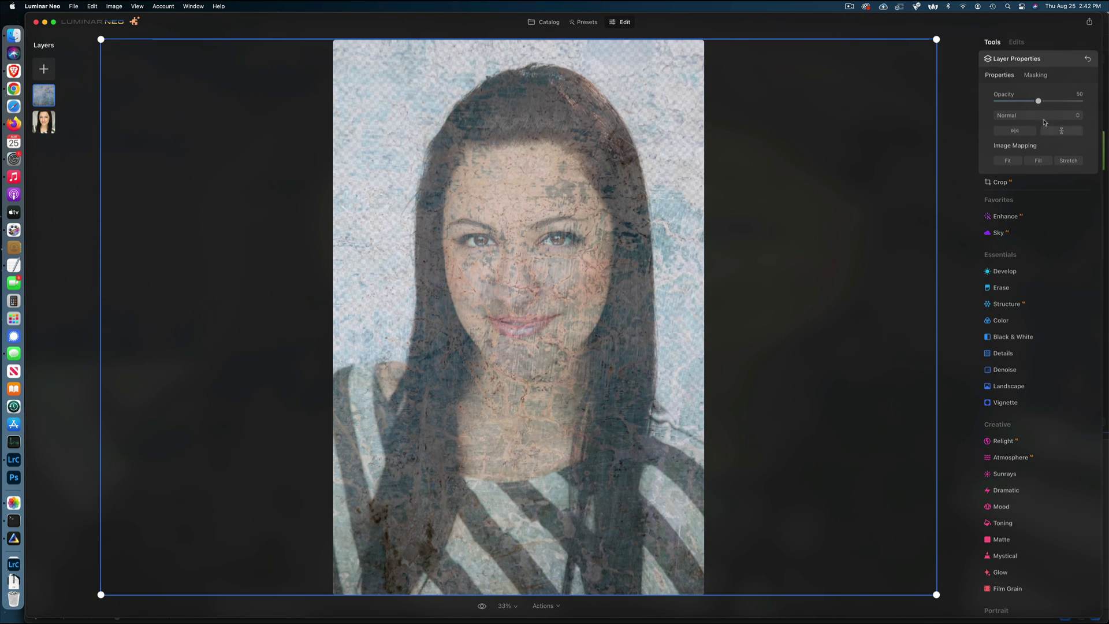
left_click_drag(1039, 103, 1102, 103)
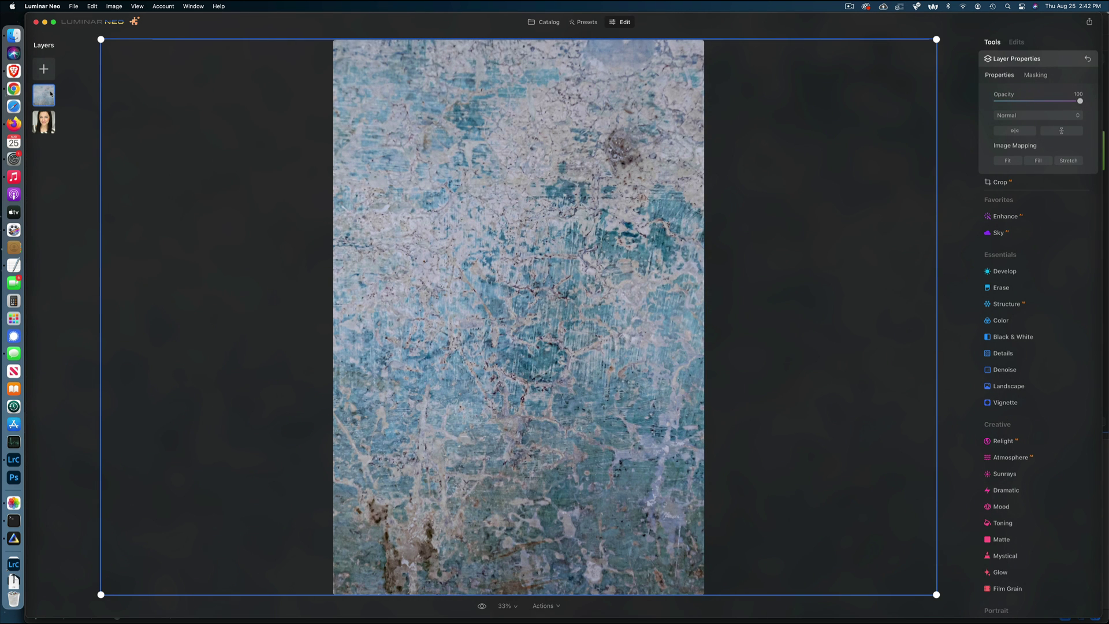
Move the texture layer beneath the woman's portrait layer and make the portrait layer active
left_click_drag(48, 92, 47, 124)
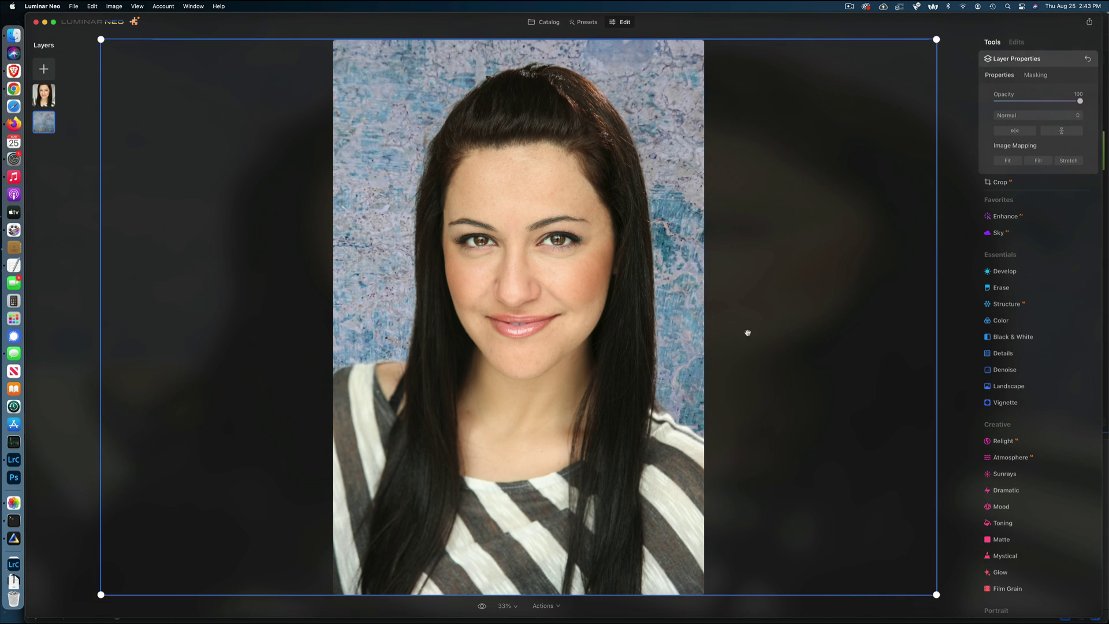
left_click(44, 95)
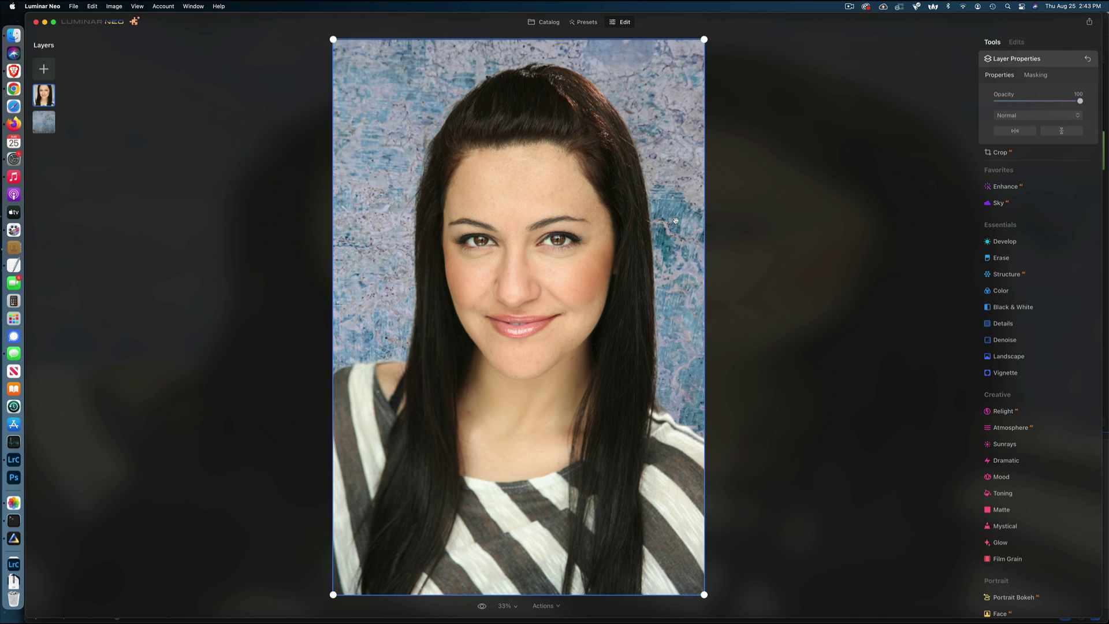
left_click(139, 220)
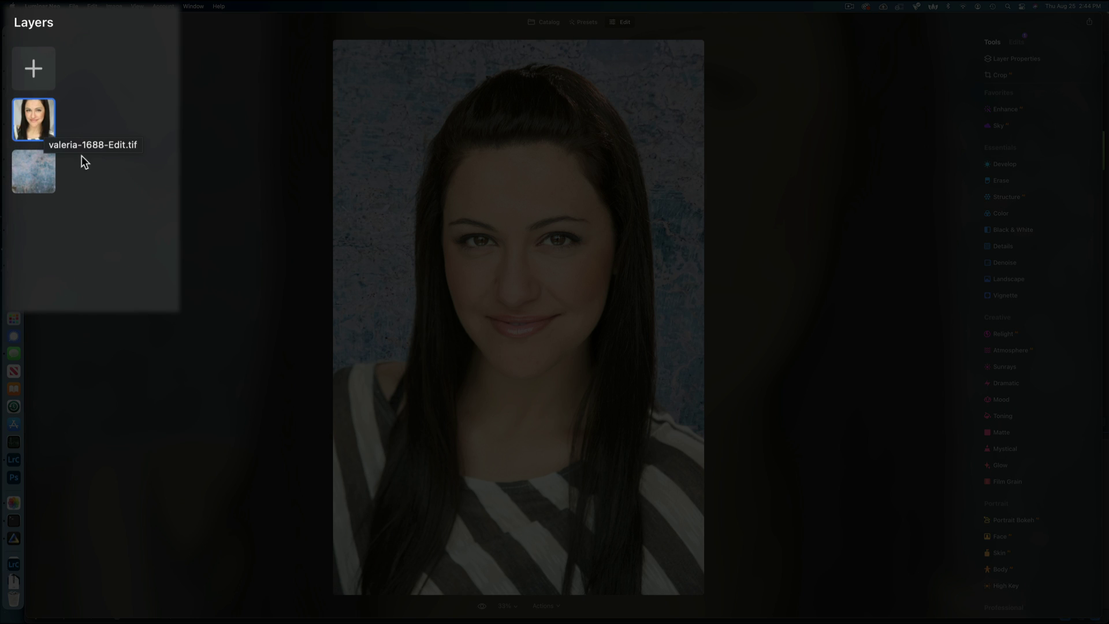
Soften the texture layer with Structure, setting Amount to -63 and Boost to 28
left_click(47, 124)
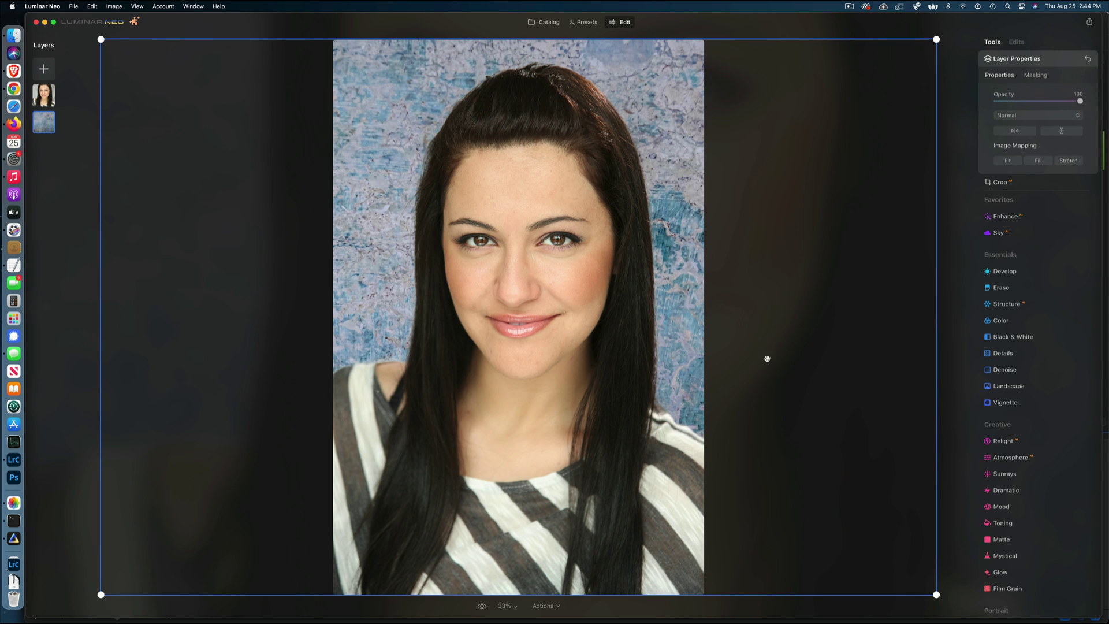
left_click(1006, 305)
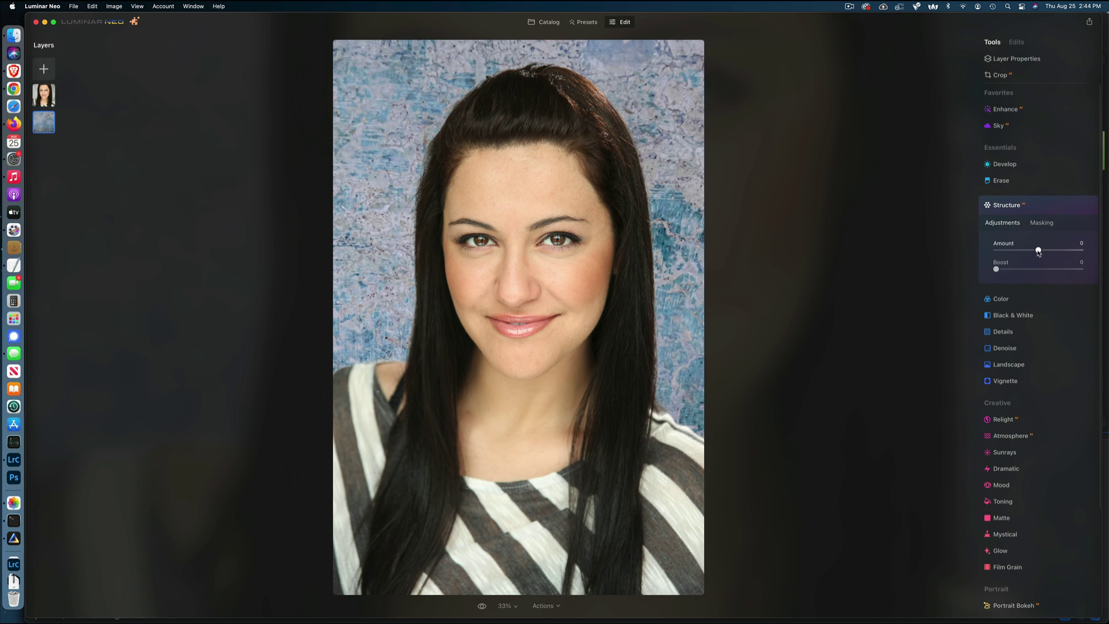
left_click_drag(1038, 252, 1023, 273)
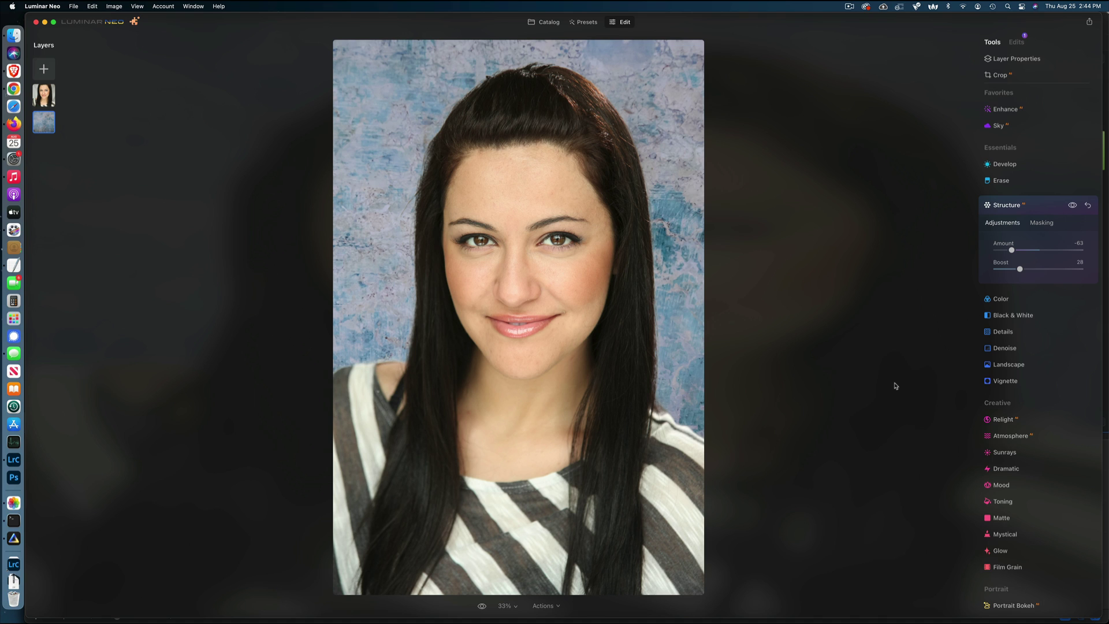
Adjust the texture layer's Details to Small Details -55, Medium Details -39 and Large Details 41
left_click(1000, 335)
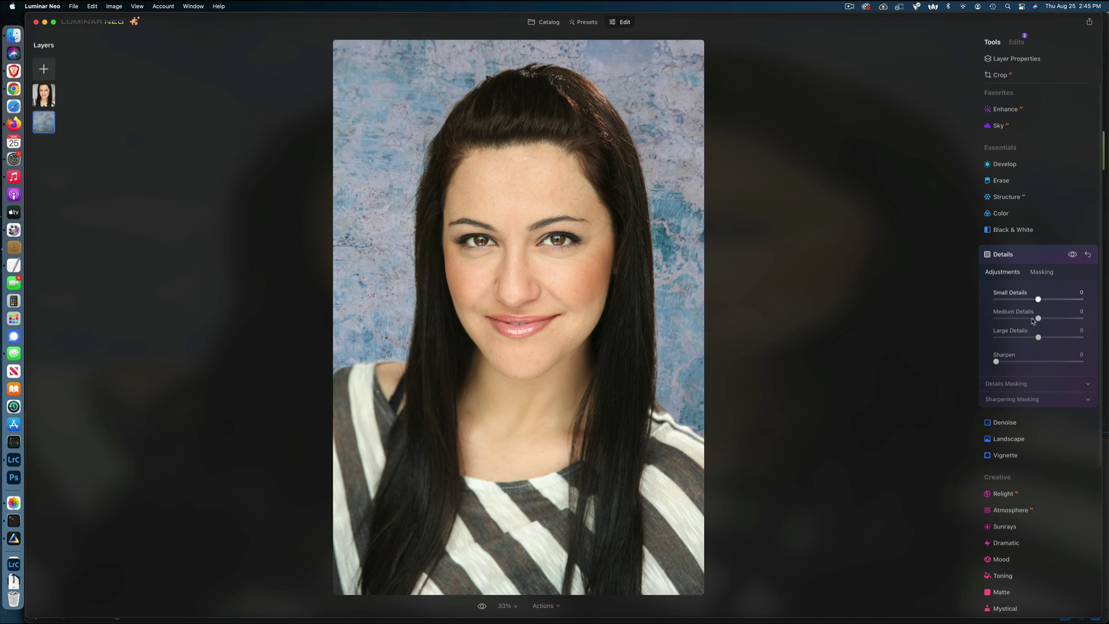
left_click_drag(1033, 321, 1056, 337)
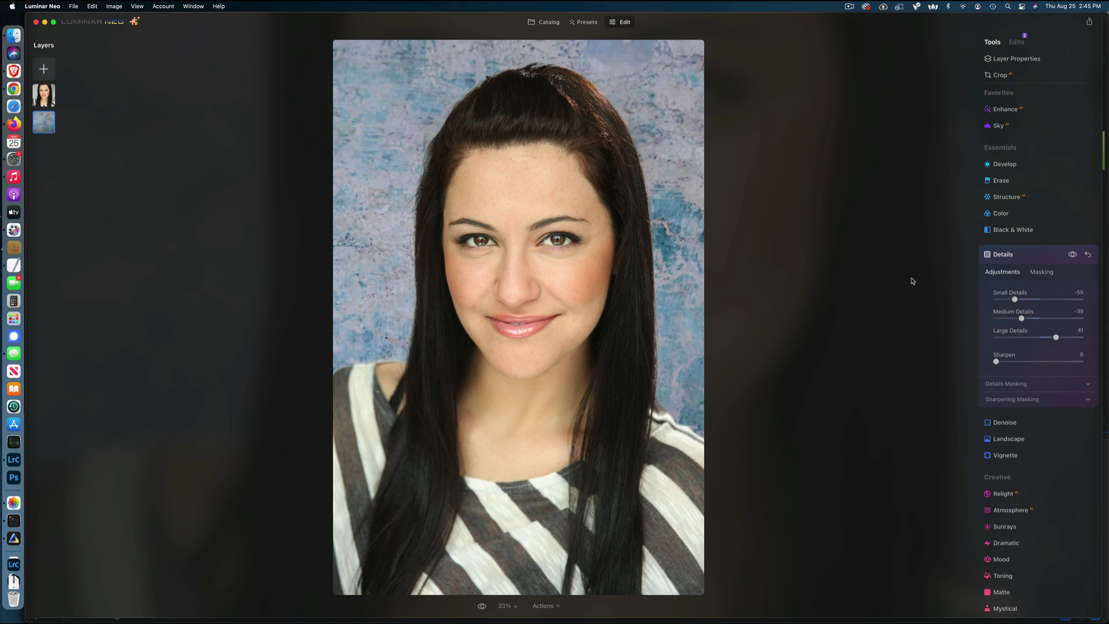
left_click(1021, 255)
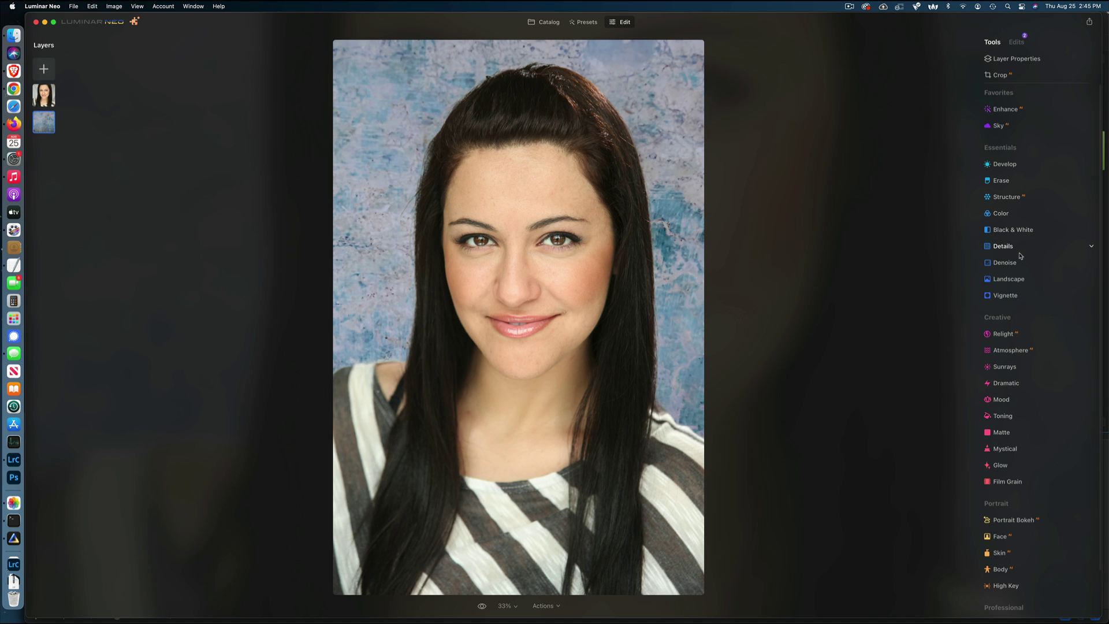
Add a vignette centered on the woman's face to the texture layer with Amount -80 and Size 8, and compare with the original
left_click(1008, 297)
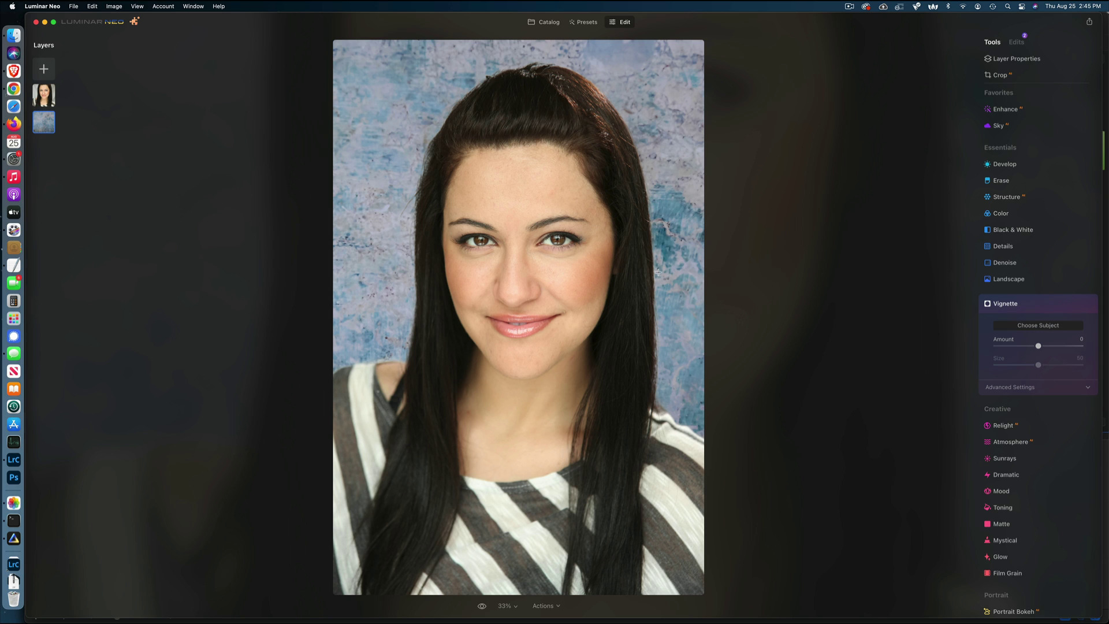
left_click(516, 213)
left_click_drag(1038, 346, 996, 373)
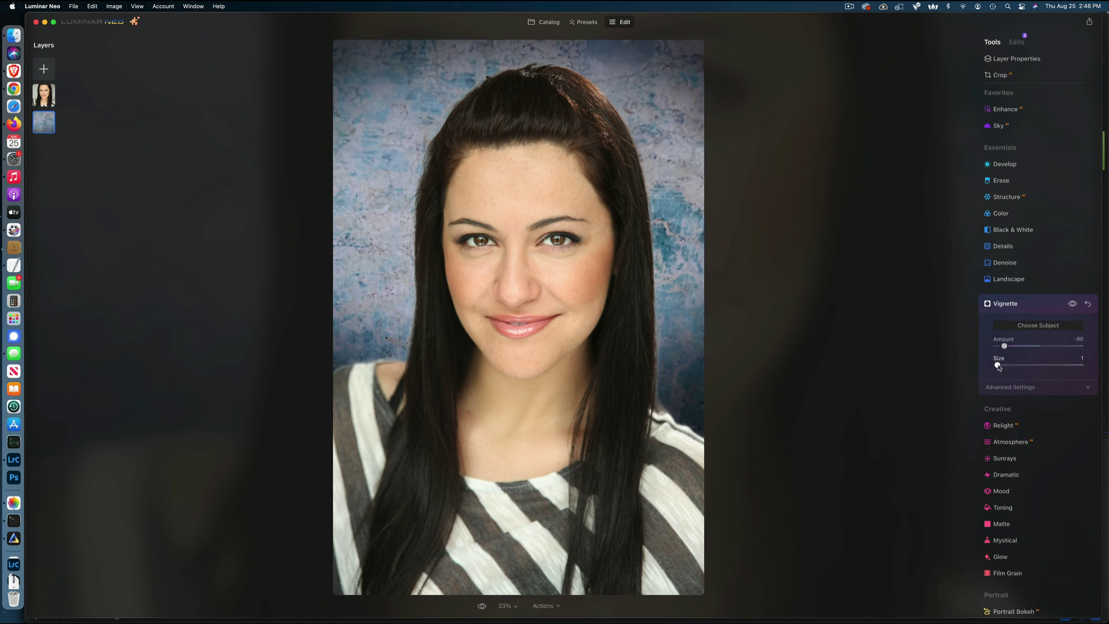
mouse_move(998, 366)
left_mouse_down()
mouse_move(1014, 366)
mouse_move(1004, 369)
left_mouse_up()
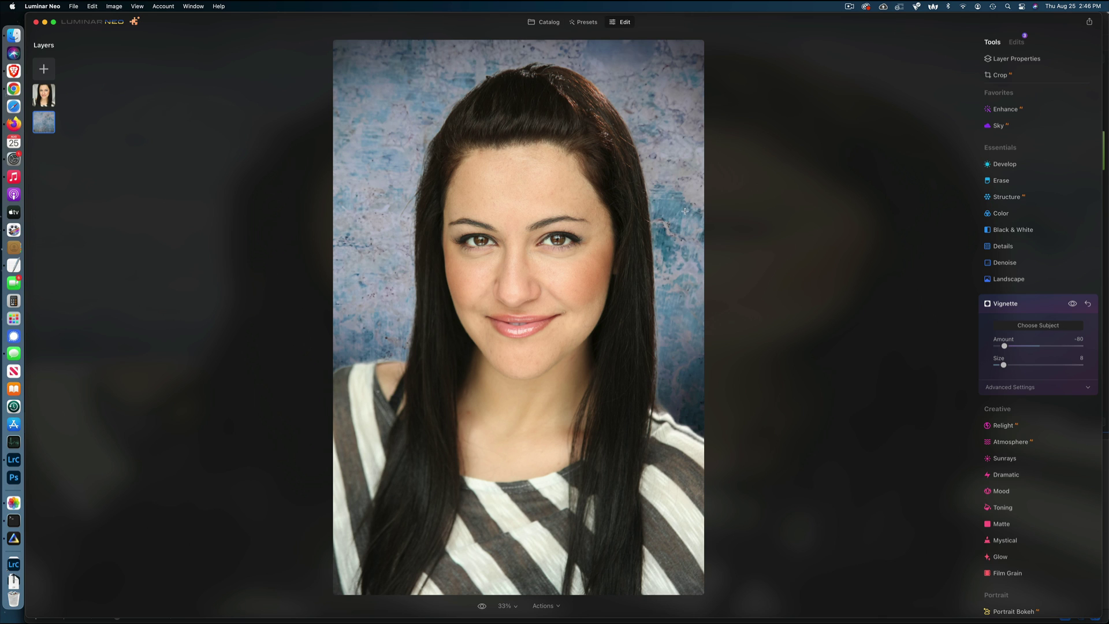
left_click(1034, 304)
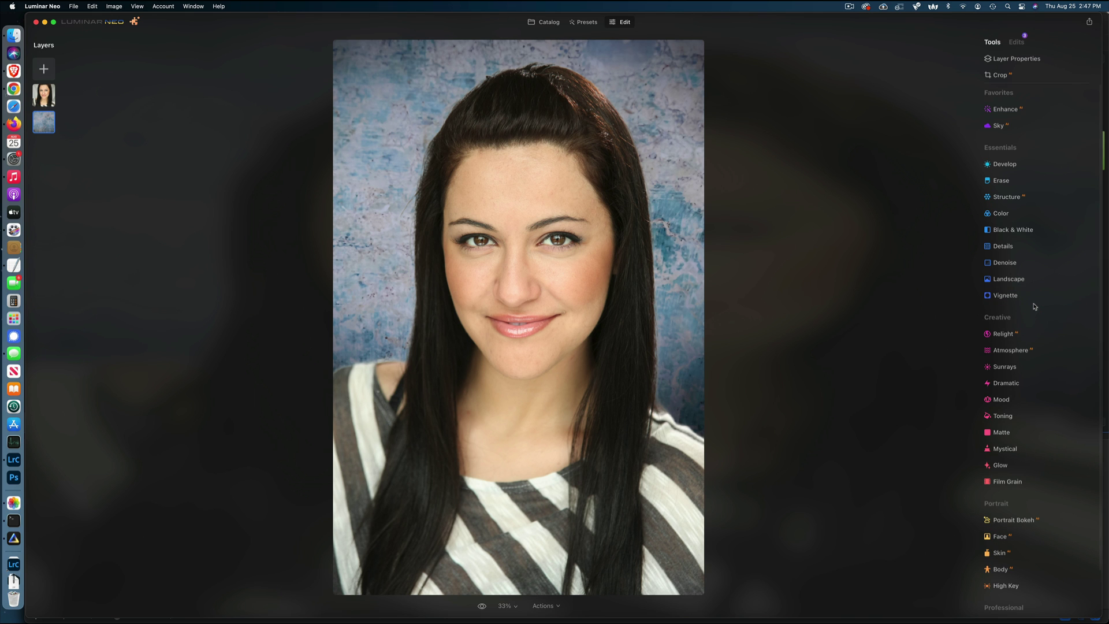
key("backslash")
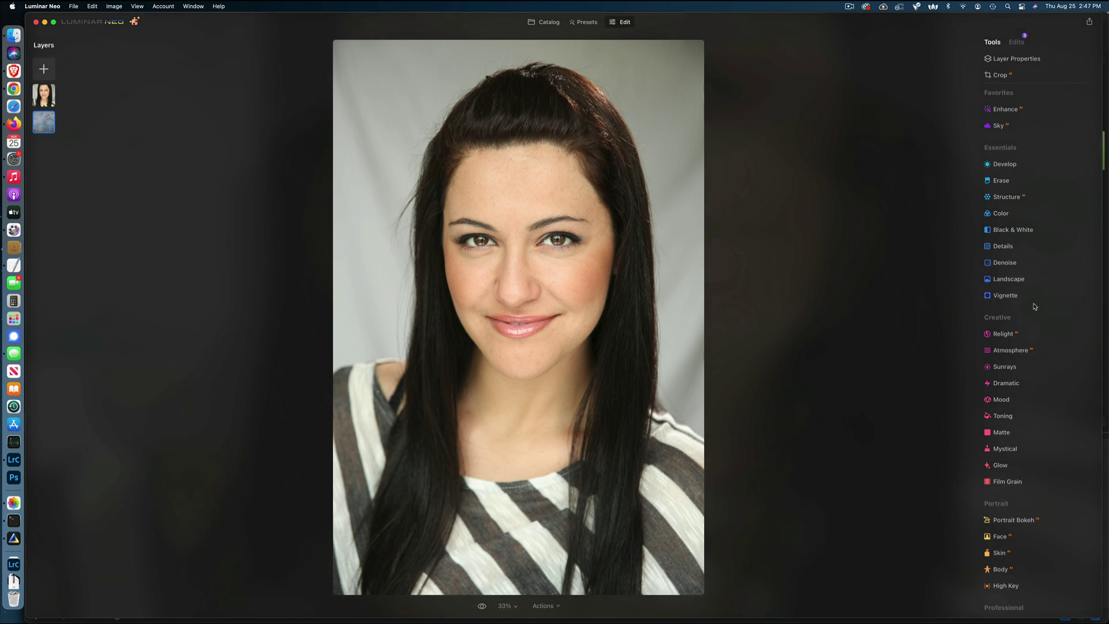
key("backslash")
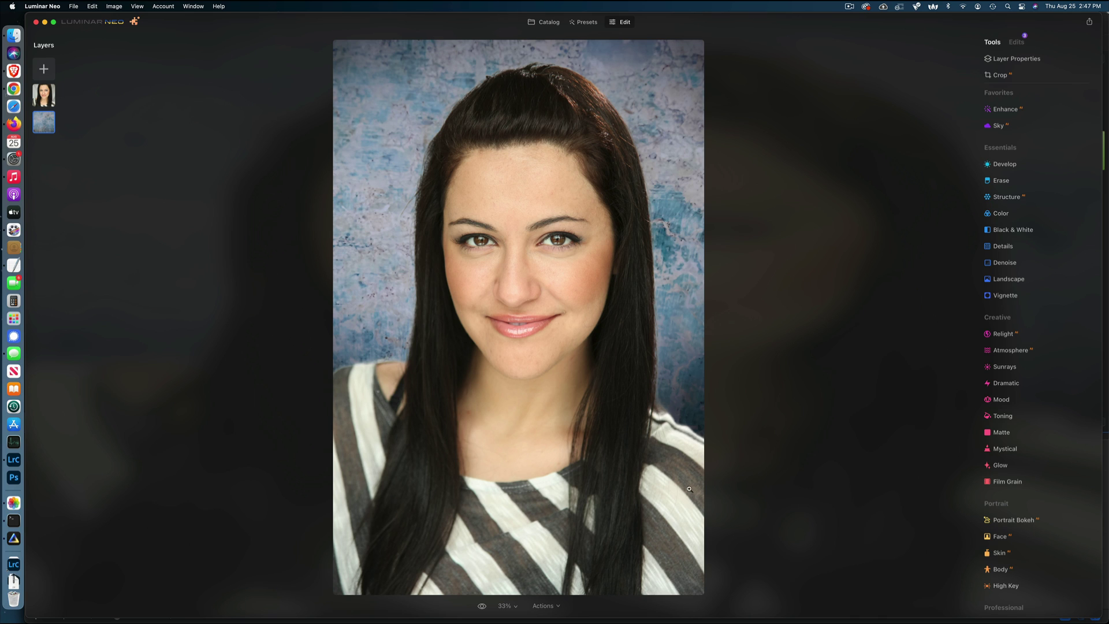
Add a subject-centered vignette to the woman's portrait layer with Amount -50 and Feather 7, and compare with the original
left_click(46, 97)
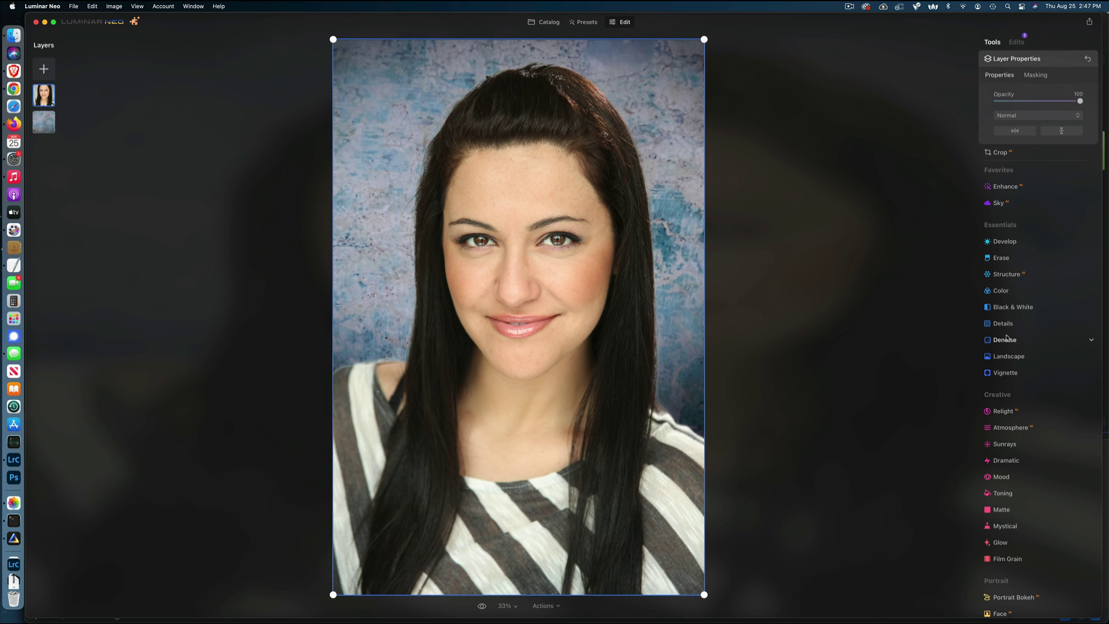
left_click(1005, 372)
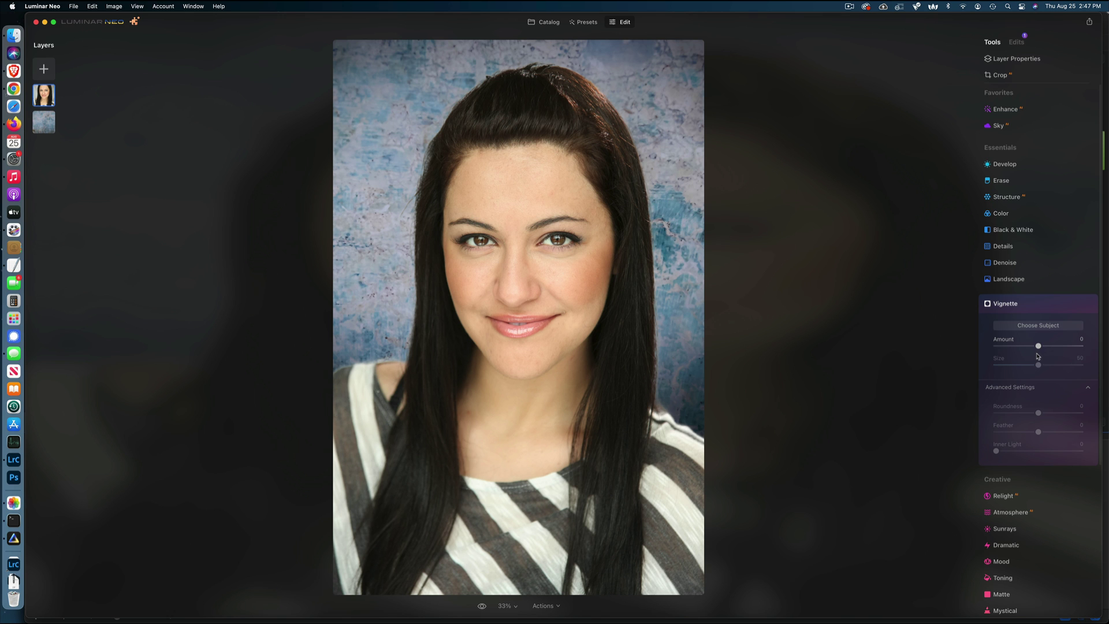
left_click_drag(1038, 345, 1000, 347)
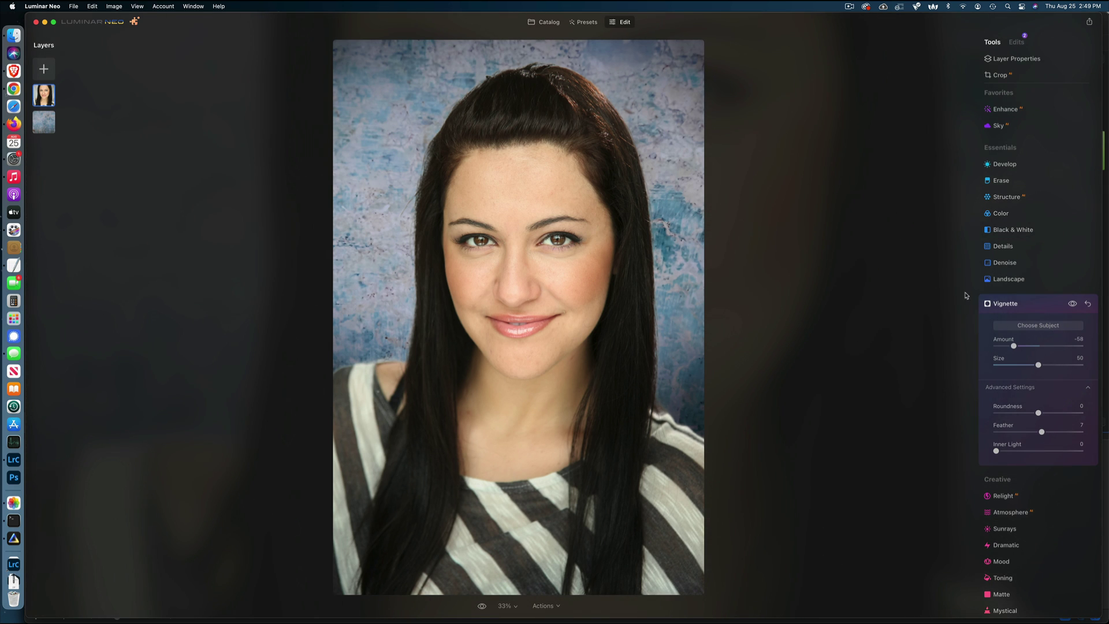
left_click(1049, 327)
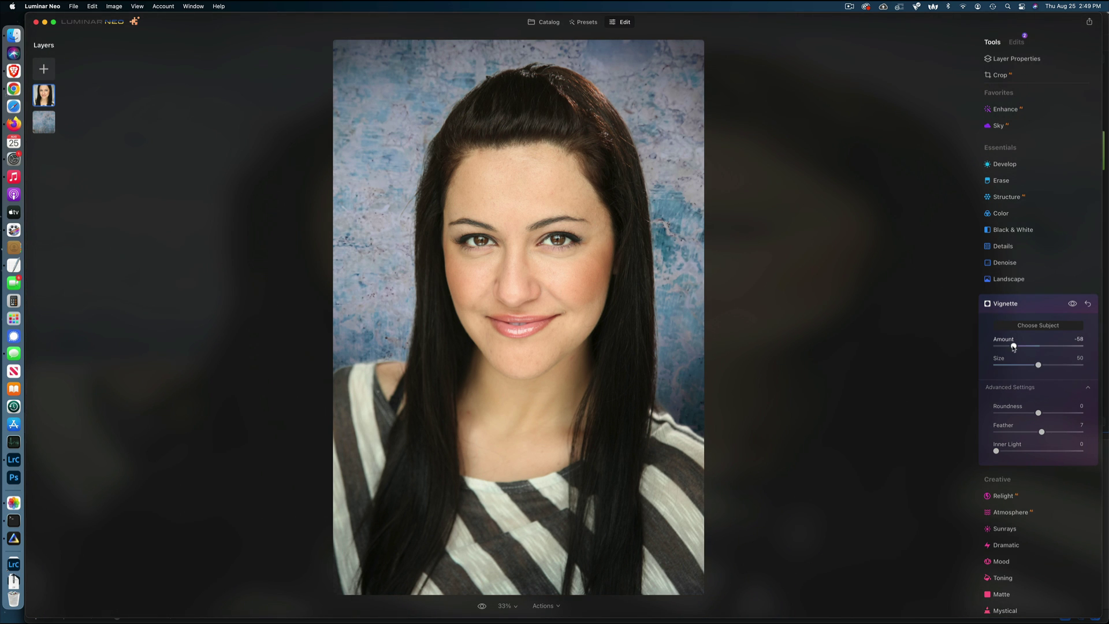
mouse_move(1015, 346)
left_mouse_down()
mouse_move(1004, 347)
mouse_move(1018, 347)
left_mouse_up()
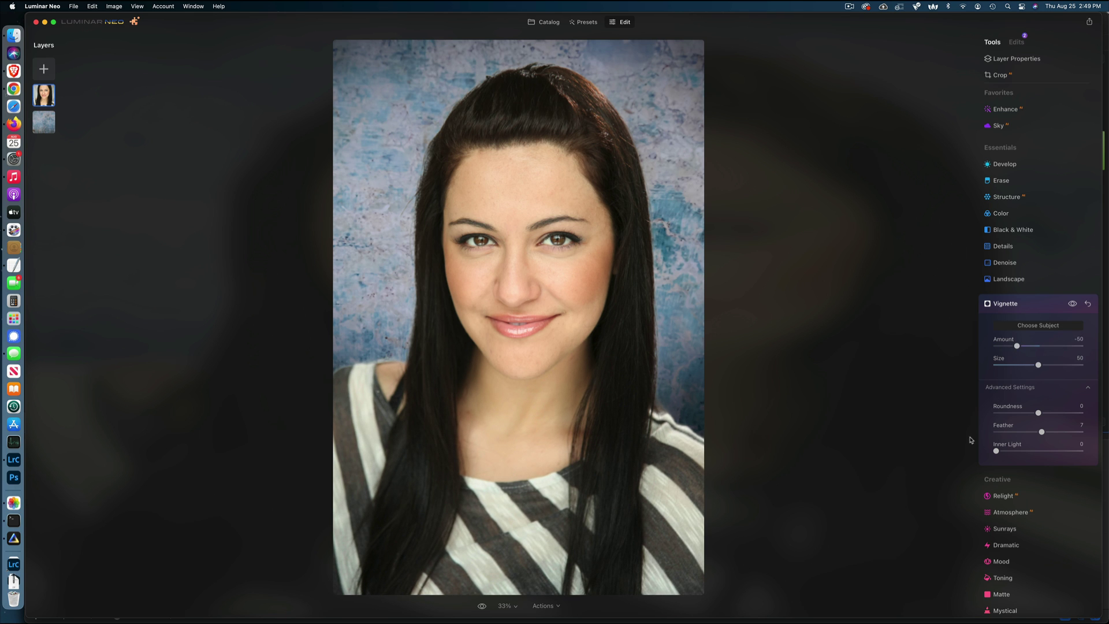
left_click(1025, 308)
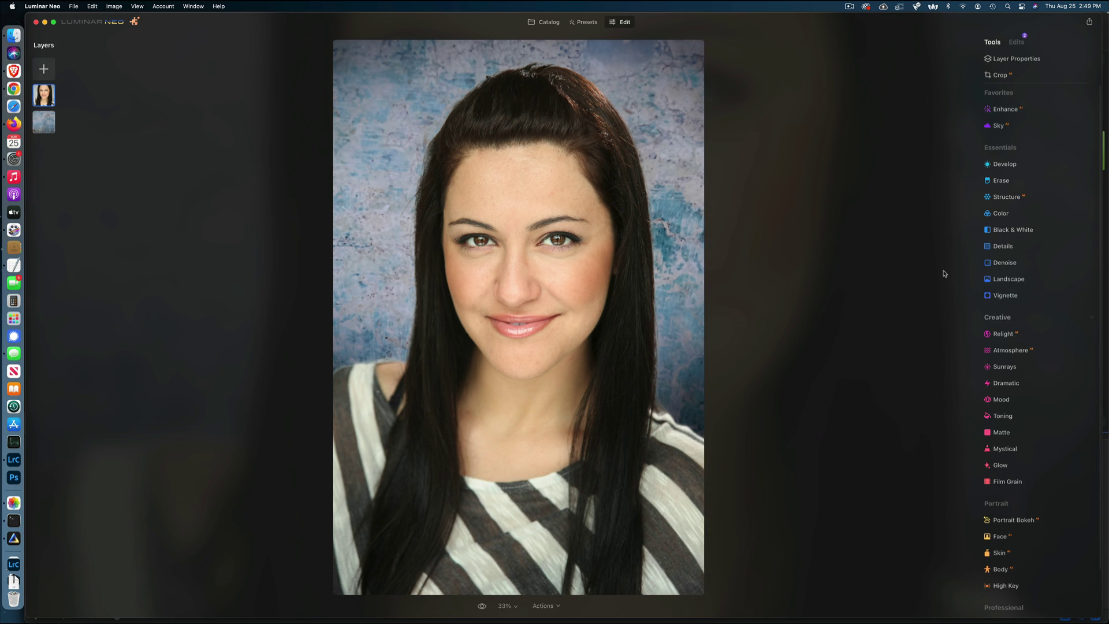
key("backslash")
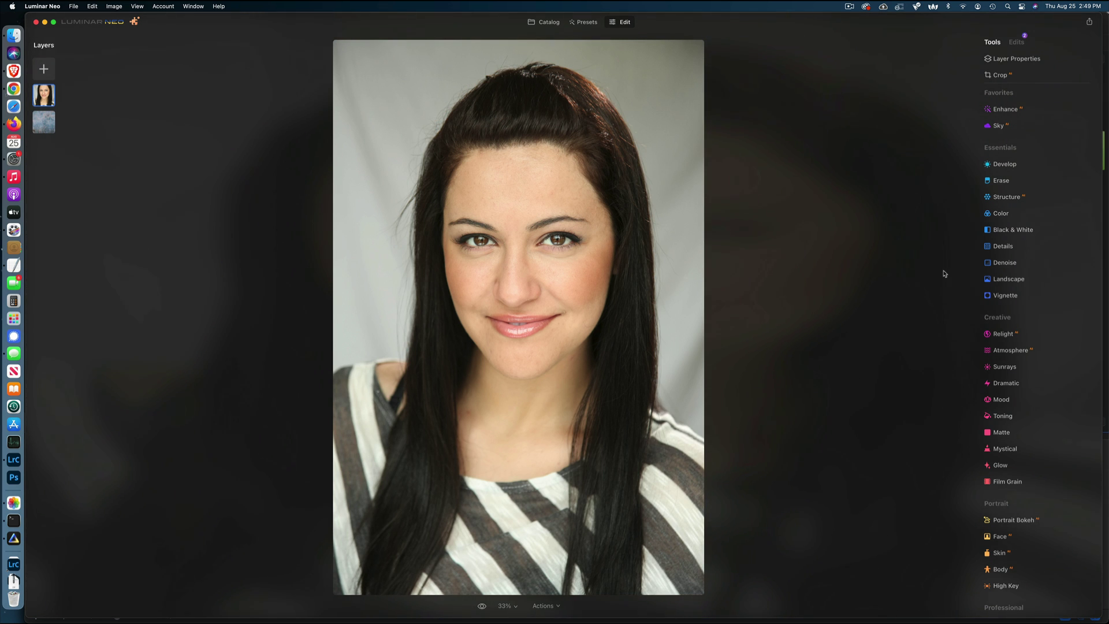
key("backslash")
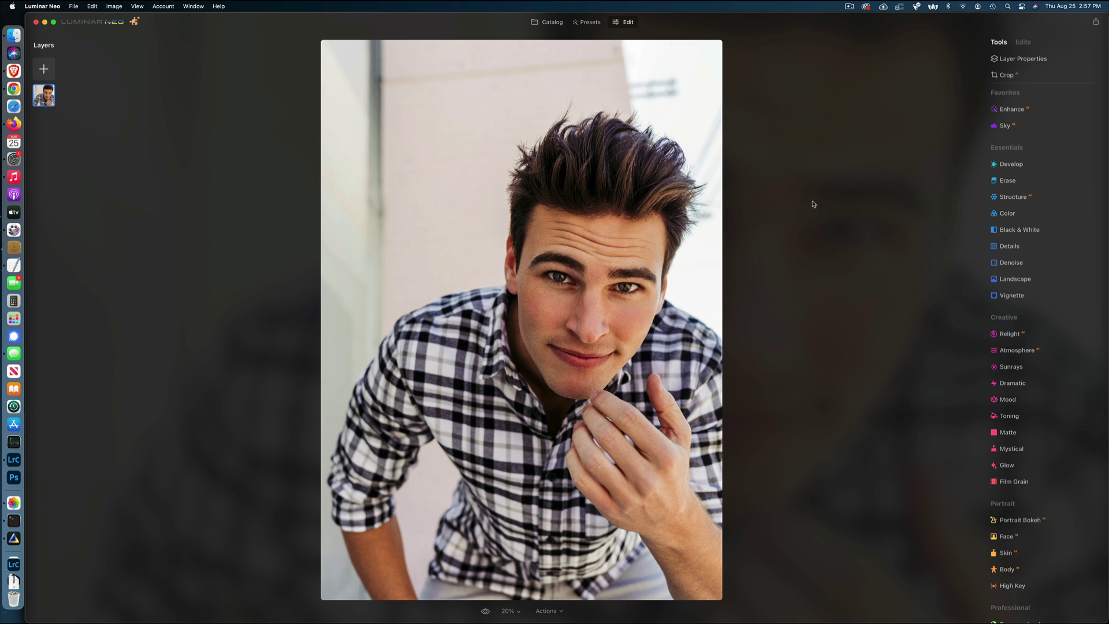
Remove the portrait background from the photo of the man in the plaid shirt
left_click(1007, 60)
left_click(1037, 77)
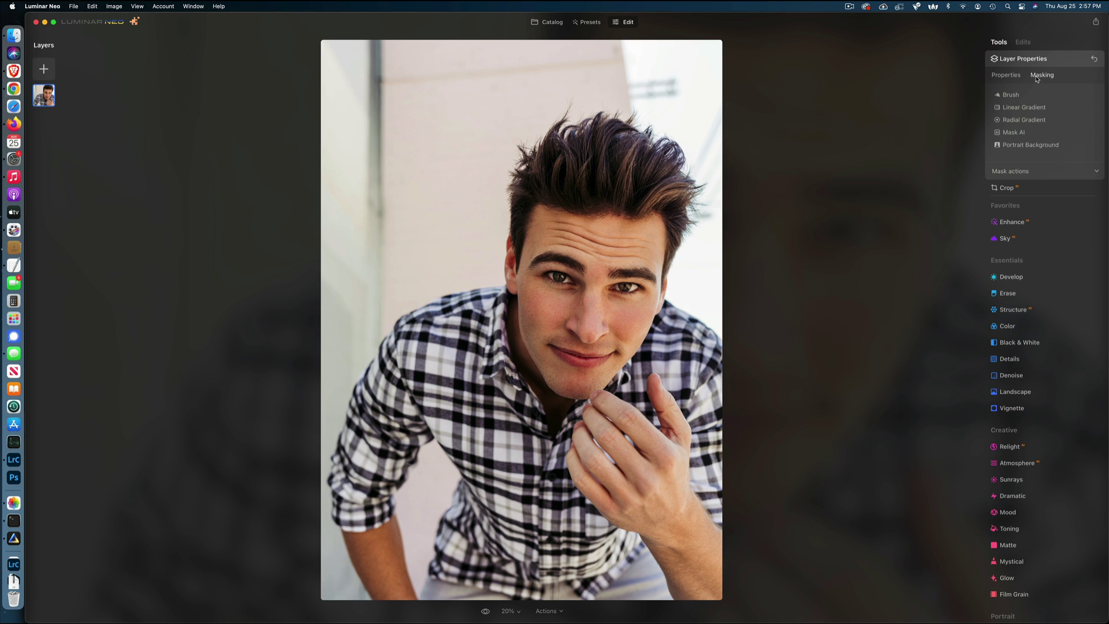
left_click(1033, 147)
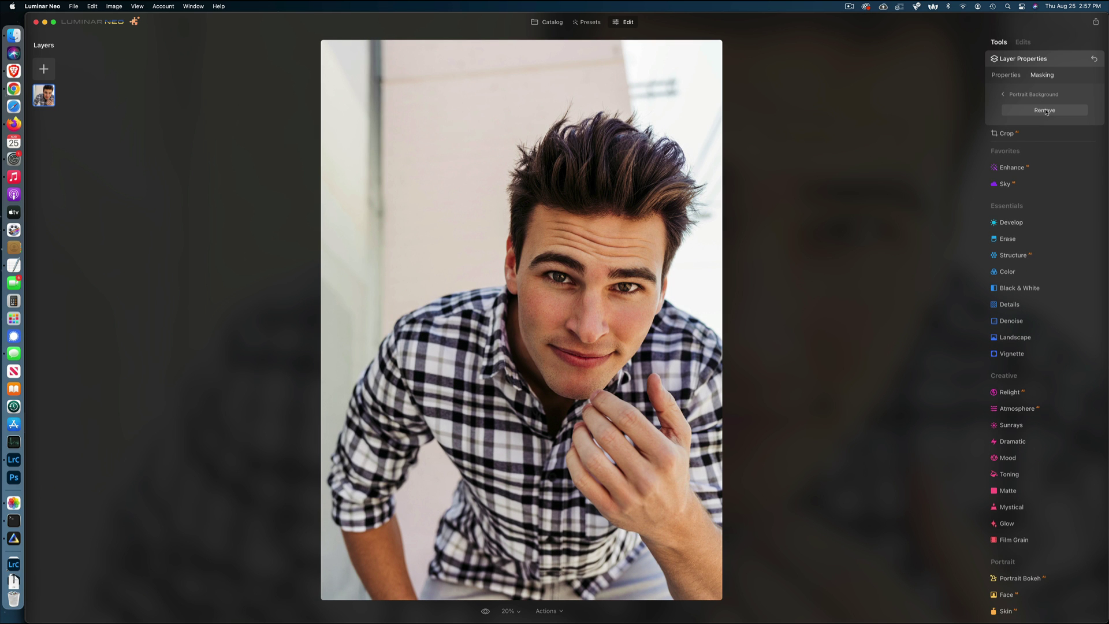
left_click(1045, 110)
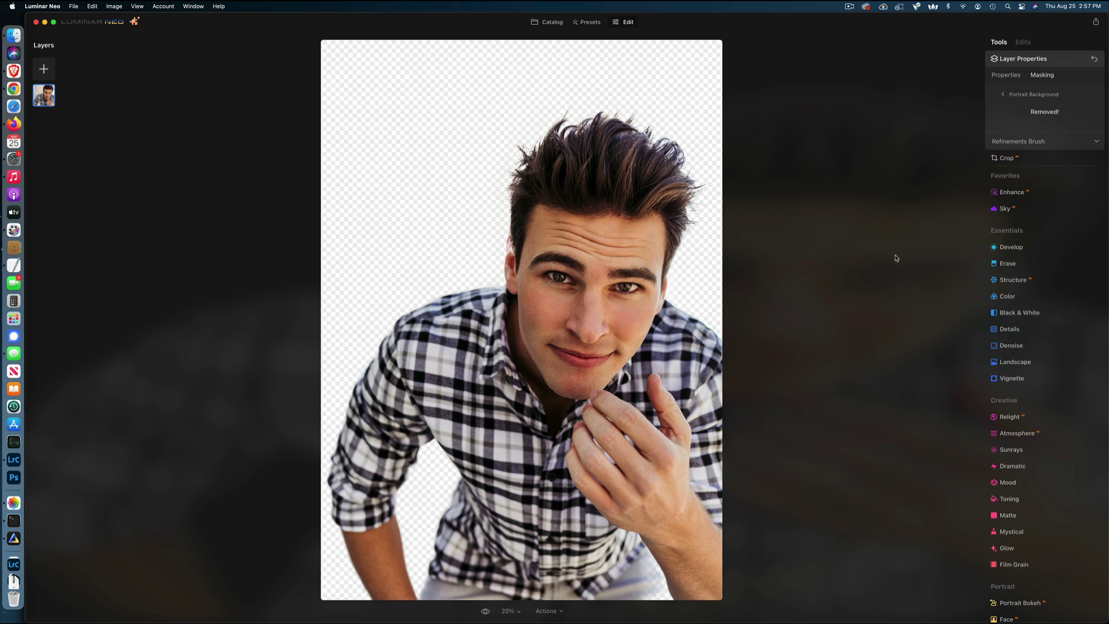
Paint the inner edge of the raised forearm and the trousers beside it as Object with the refinement brush at size 124
left_click(1059, 145)
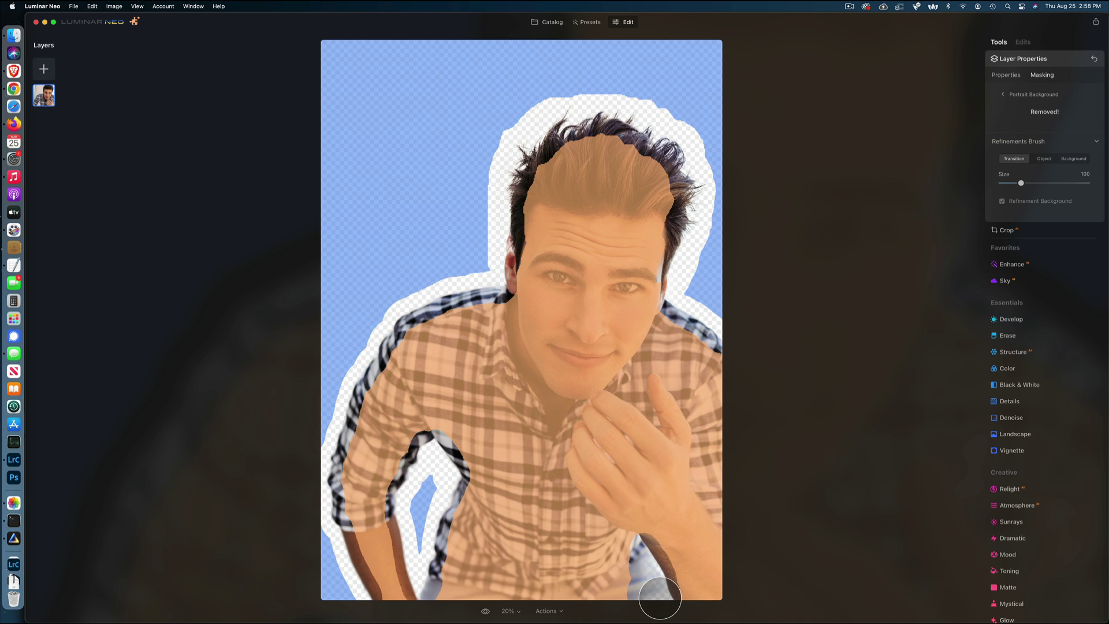
key("super+equal")
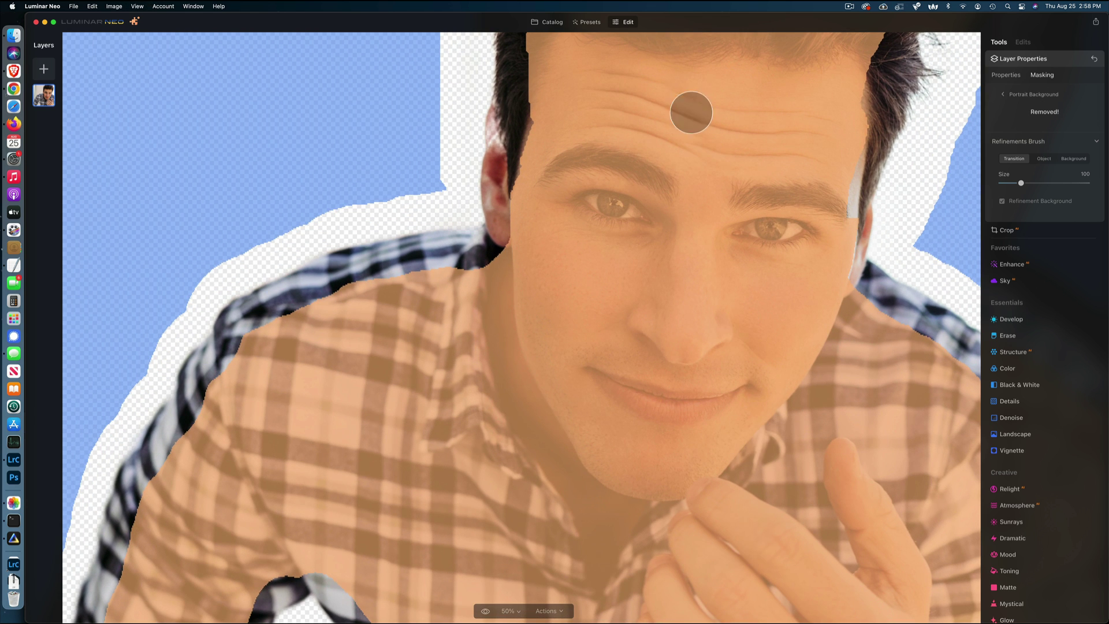
scroll(713, 353, "down", 5)
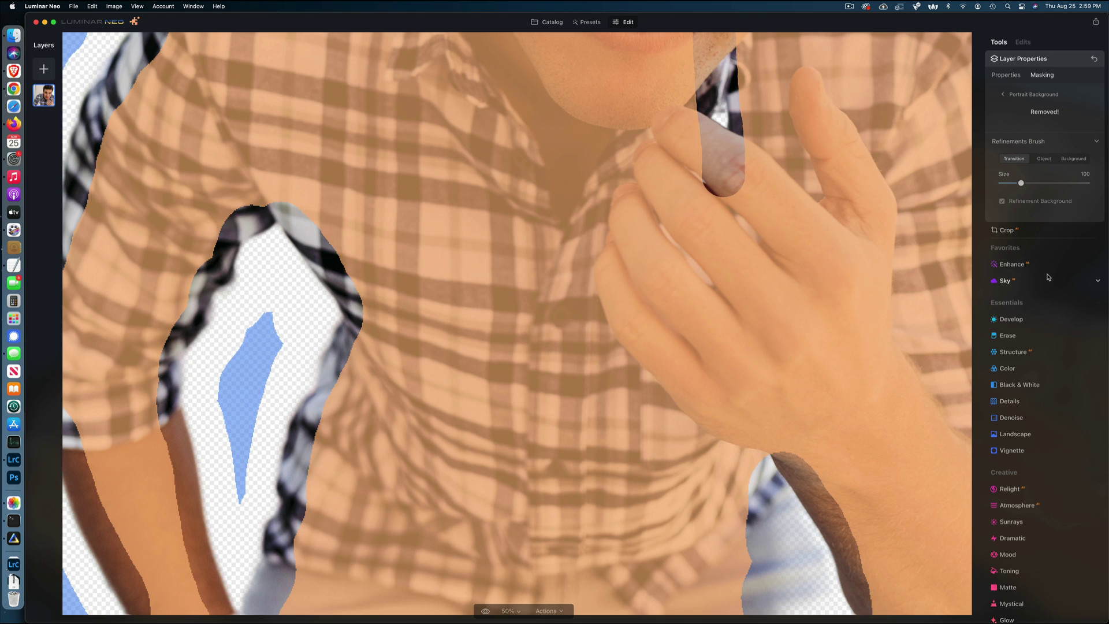
left_click(1045, 160)
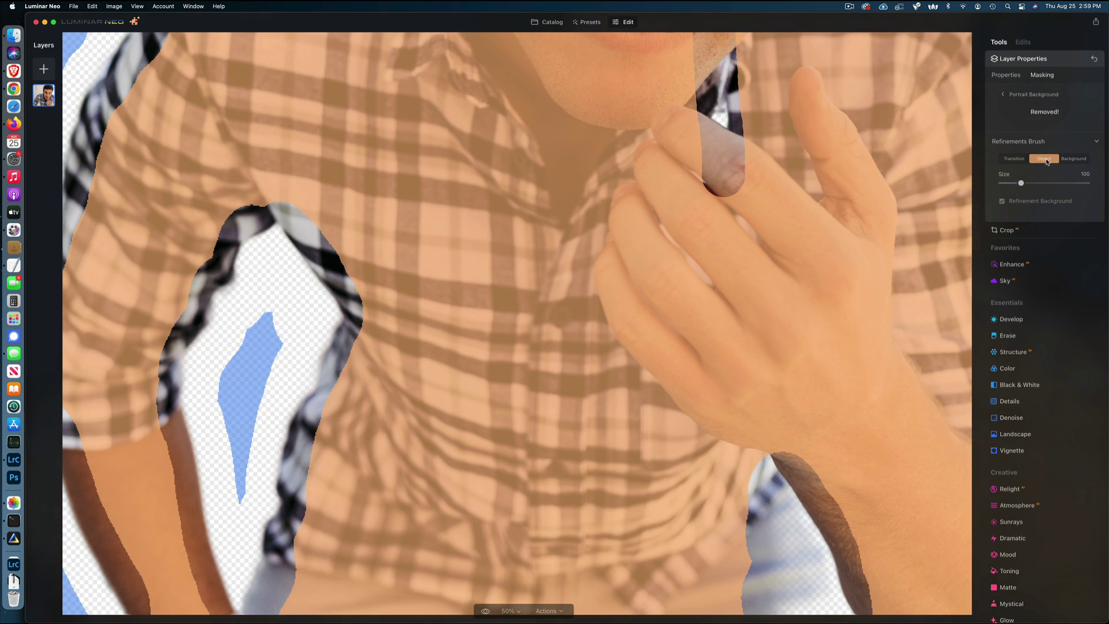
left_click(1075, 160)
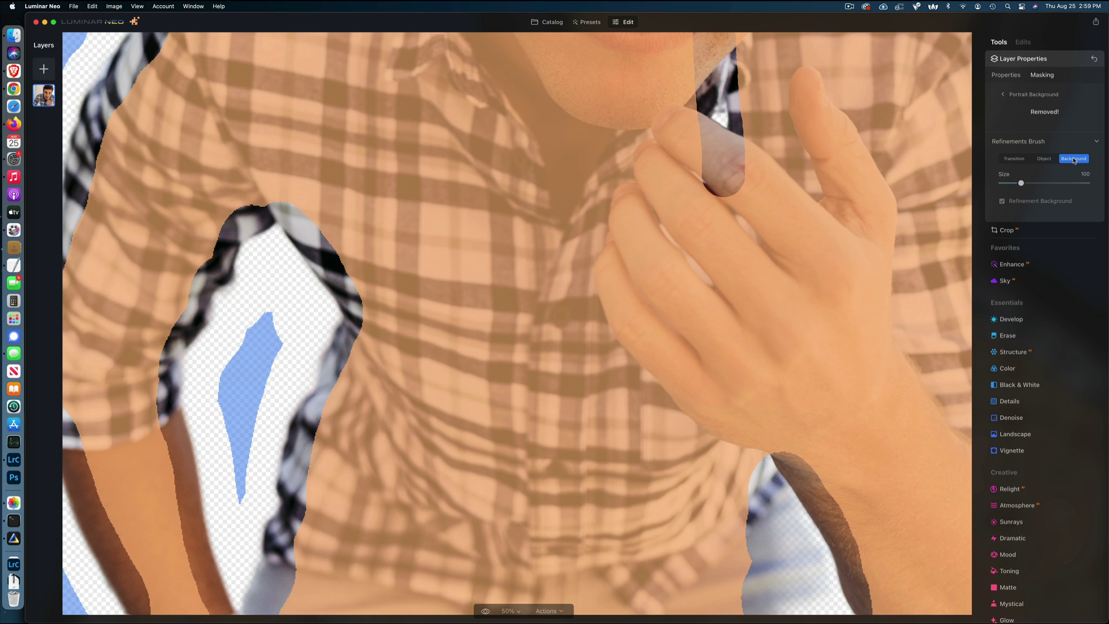
left_click(1045, 160)
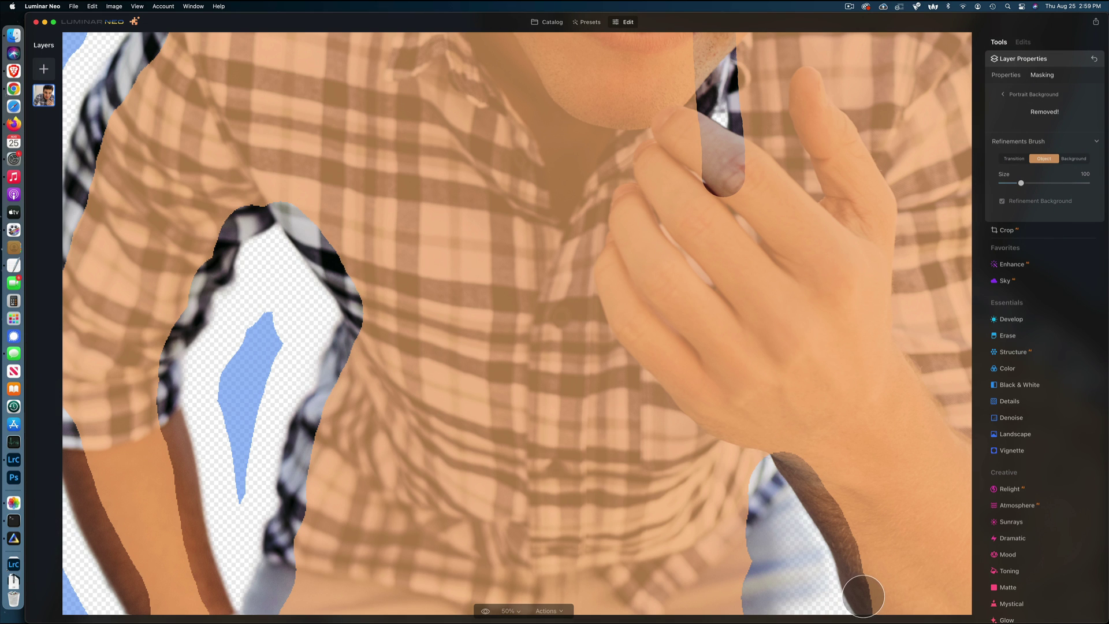
key("bracketright")
mouse_move(861, 595)
left_mouse_down()
mouse_move(845, 544)
mouse_move(806, 495)
mouse_move(768, 462)
left_mouse_up()
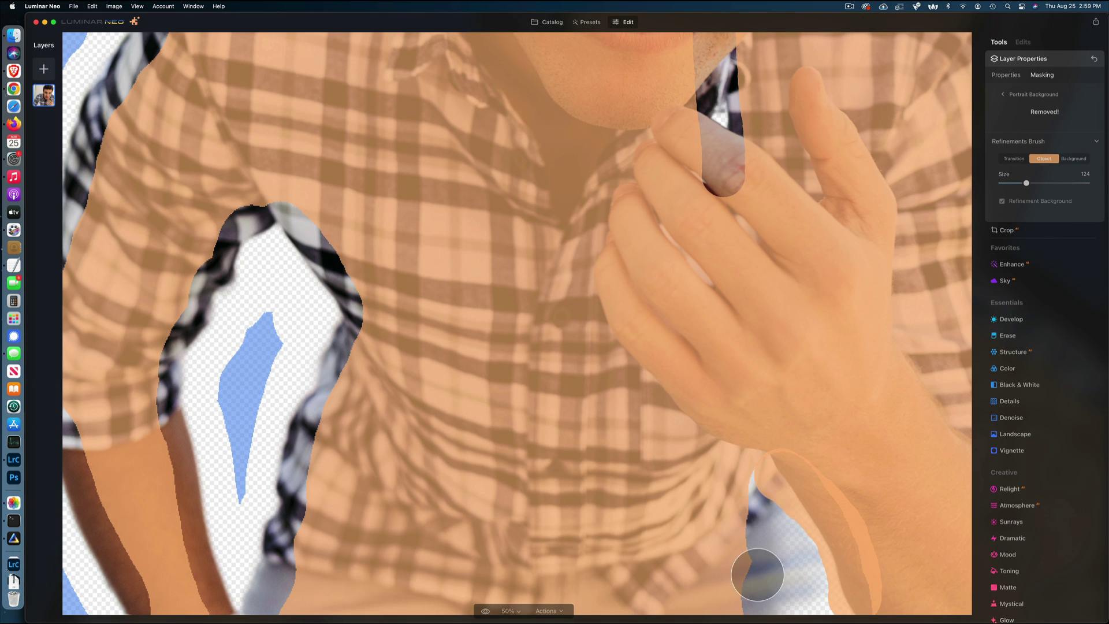
mouse_move(757, 575)
left_mouse_down()
mouse_move(837, 594)
mouse_move(800, 535)
left_mouse_up()
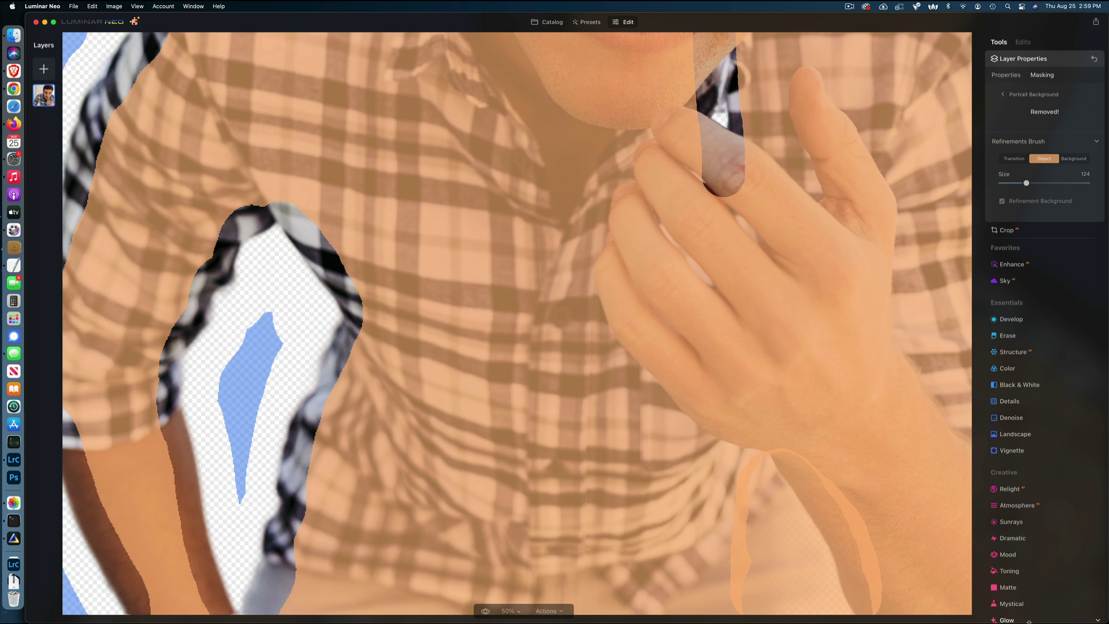
left_click(1060, 142)
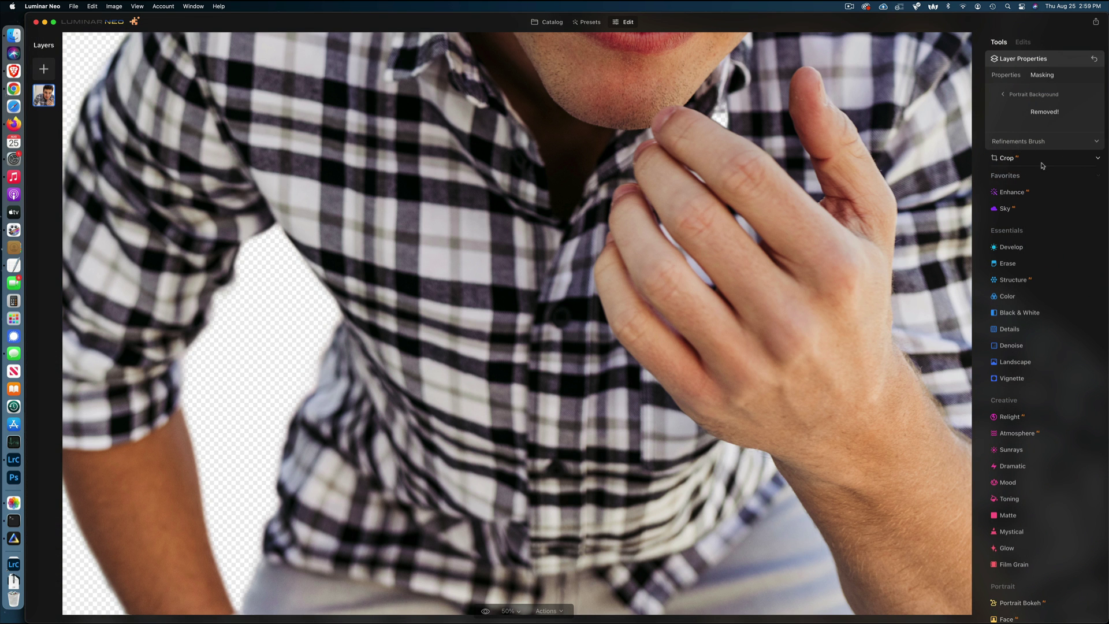
Paint the stray transition streak running from the forehead to the fingers back in as Object with a size 172 refinement brush
key("super+minus")
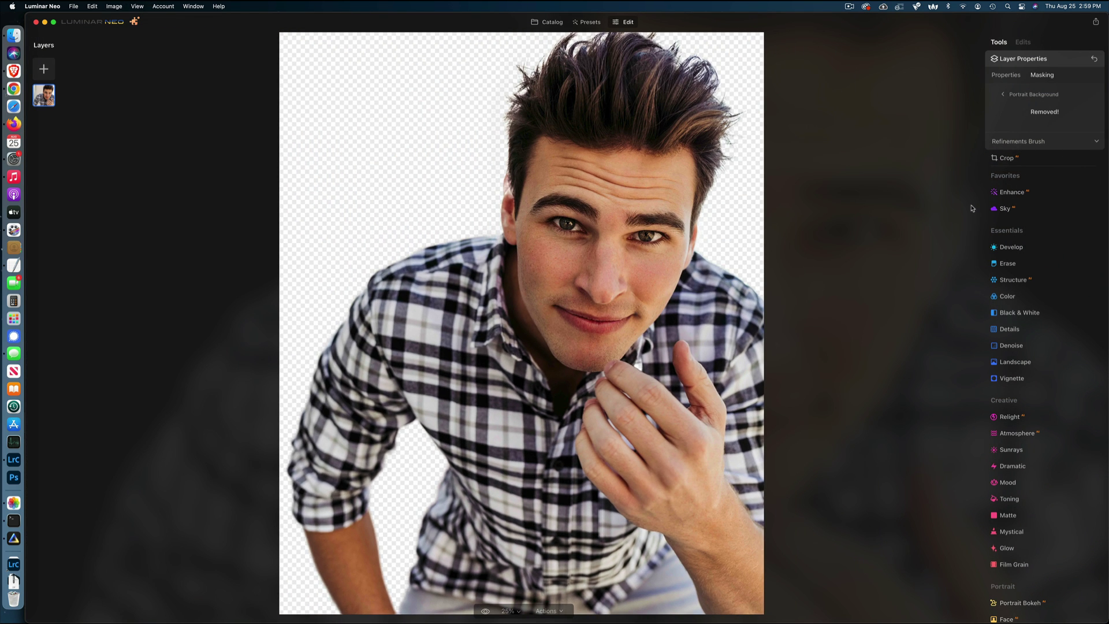
key("super+equal")
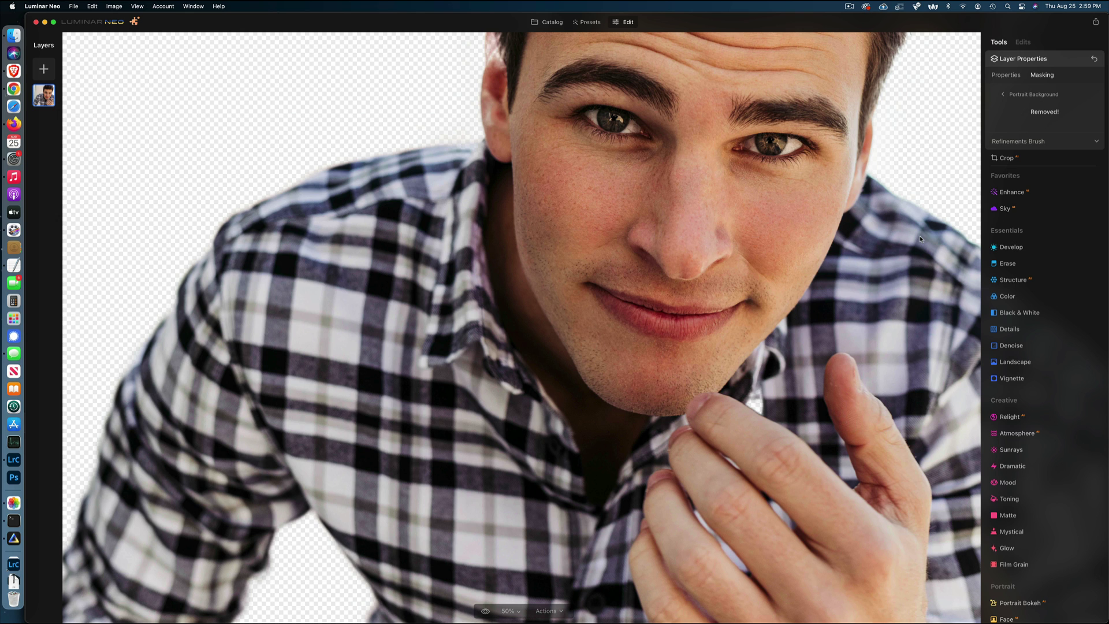
scroll(911, 215, "up", 3)
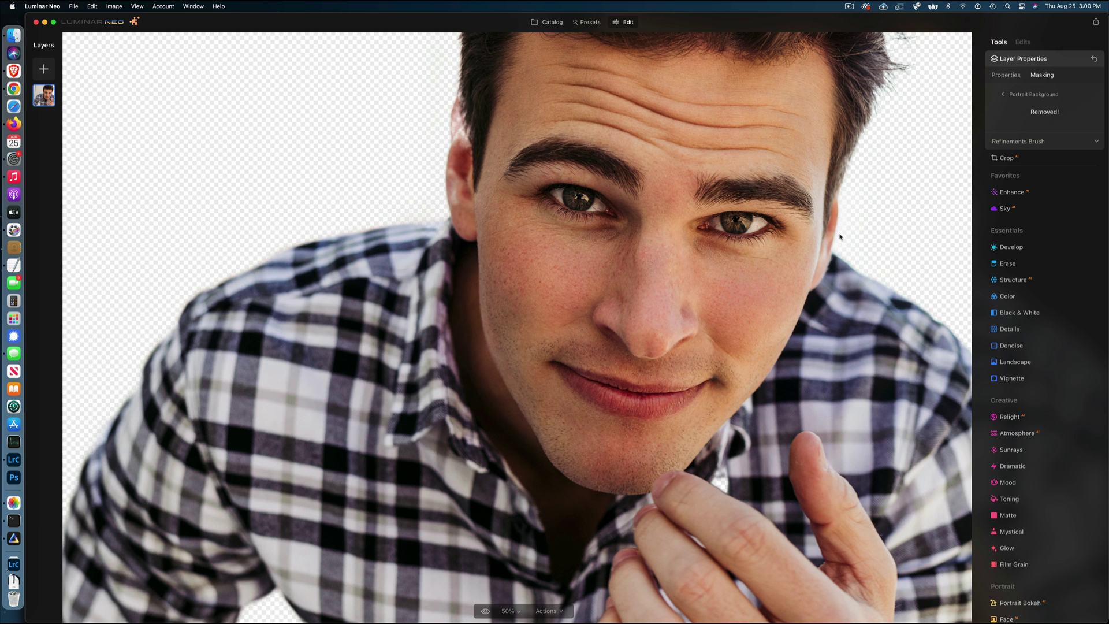
left_click(1049, 142)
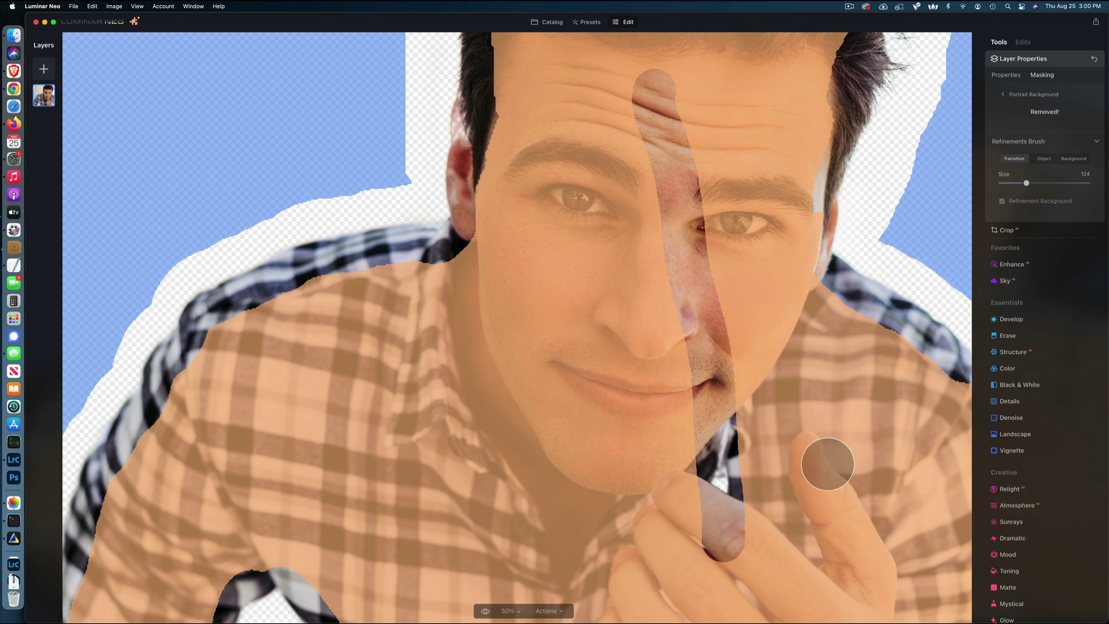
left_click(1043, 159)
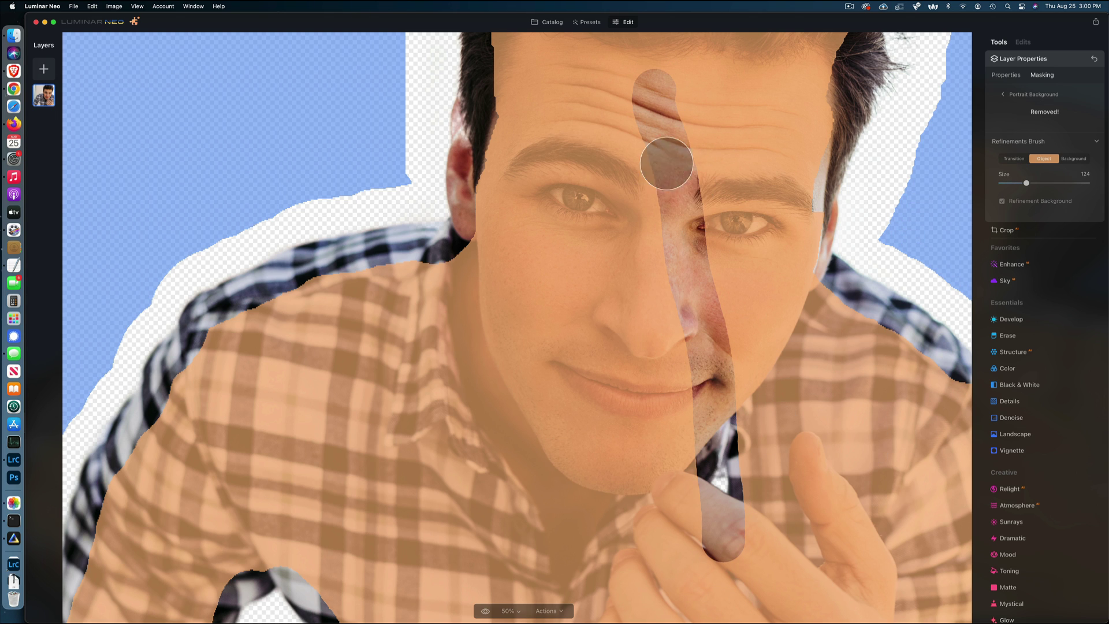
key("]")
key("]")
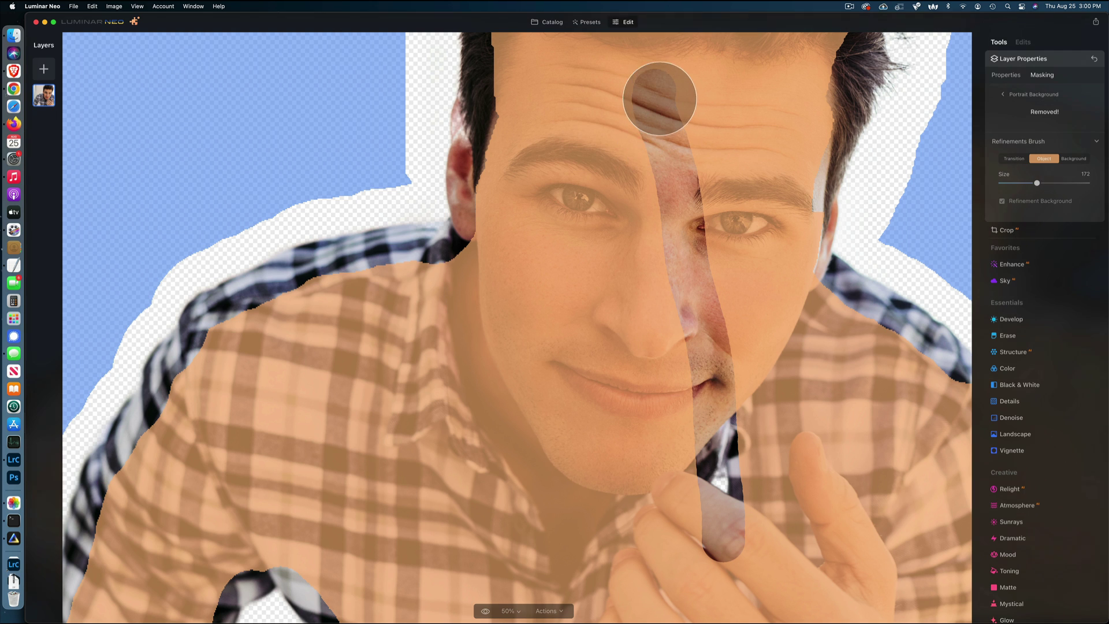
mouse_move(650, 86)
left_mouse_down()
mouse_move(657, 170)
mouse_move(725, 390)
left_mouse_up()
left_click_drag(723, 469, 718, 532)
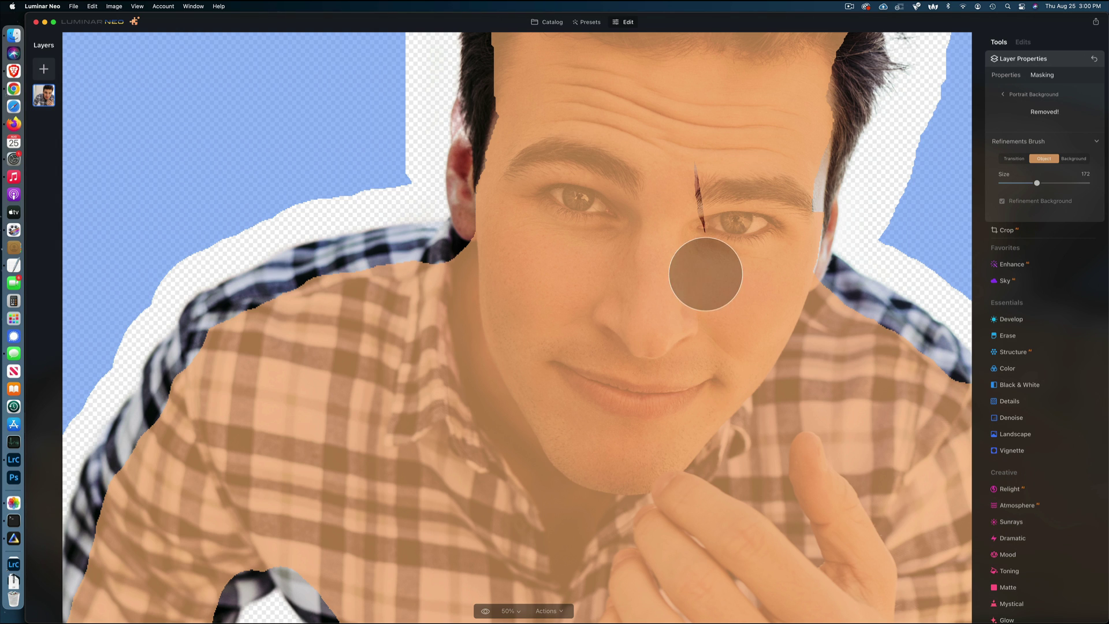
left_click_drag(714, 200, 713, 235)
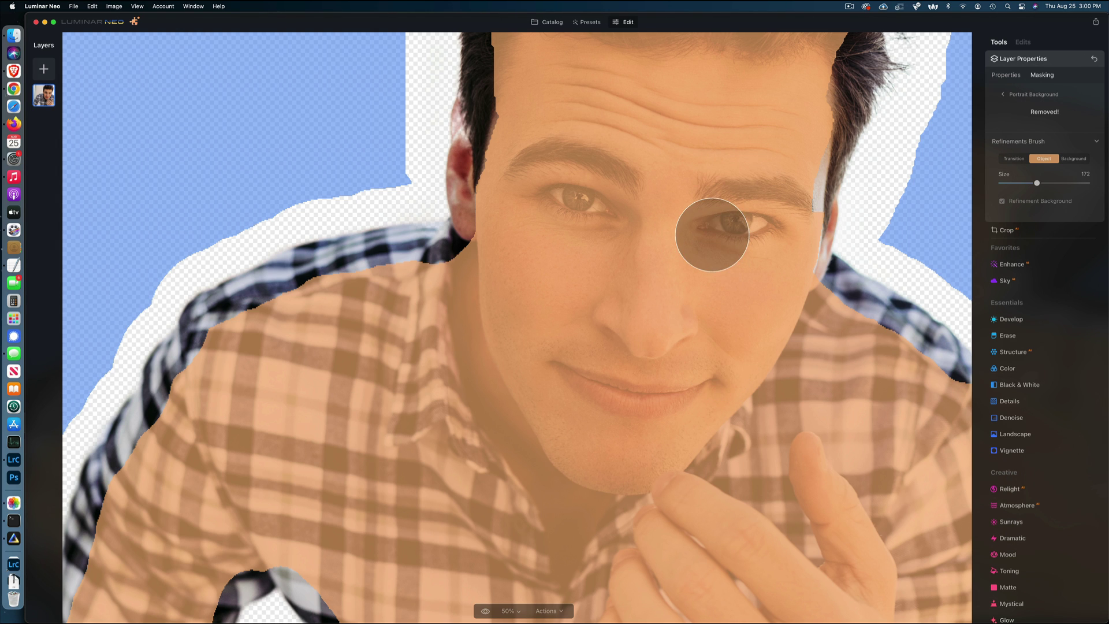
Paint the gaps beside both ears above the shoulders as Background with the refinement brush at size 28
left_click(1074, 159)
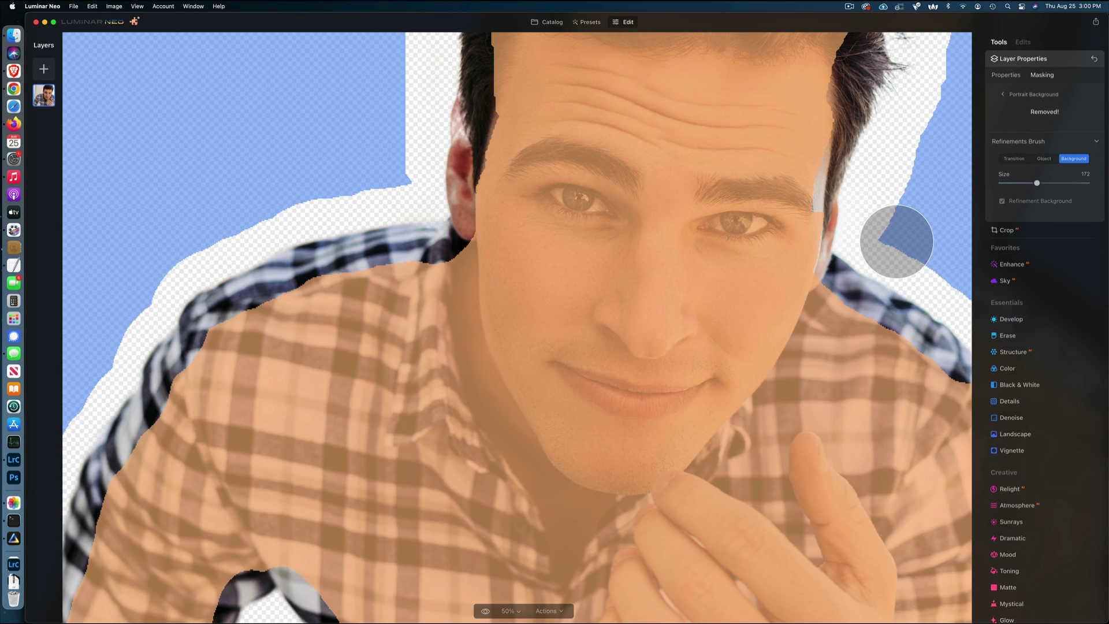
key("bracketleft")
key("bracketleft")
key("bracketleft")
key("bracketleft")
key("bracketleft")
key("bracketleft")
key("bracketleft")
key("bracketleft")
key("bracketleft")
key("bracketleft")
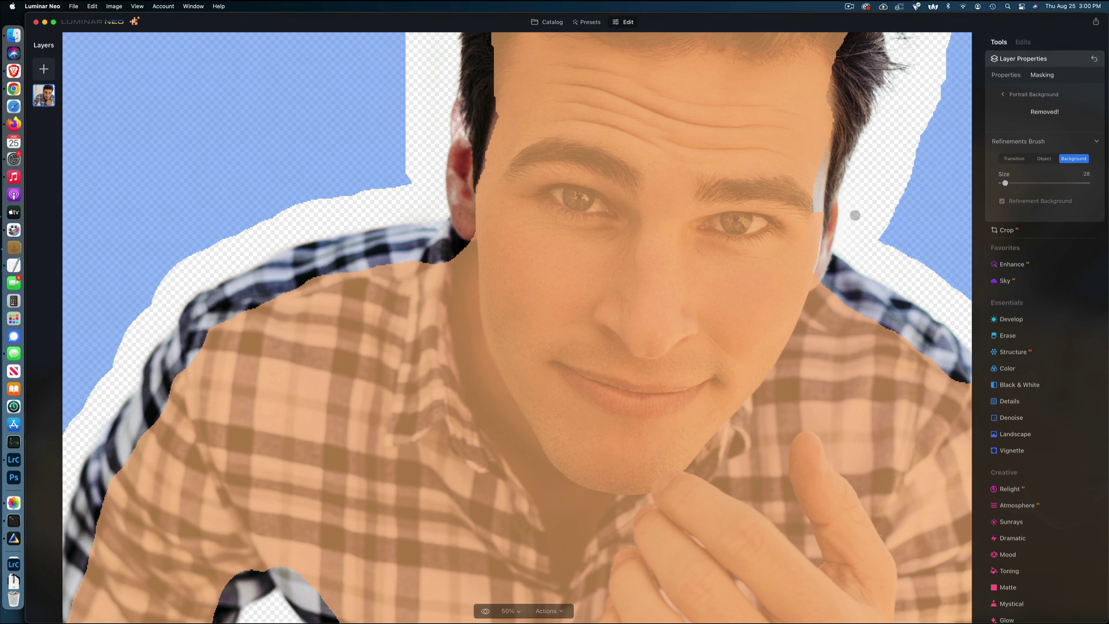
mouse_move(845, 196)
left_mouse_down()
mouse_move(841, 248)
mouse_move(860, 261)
left_mouse_up()
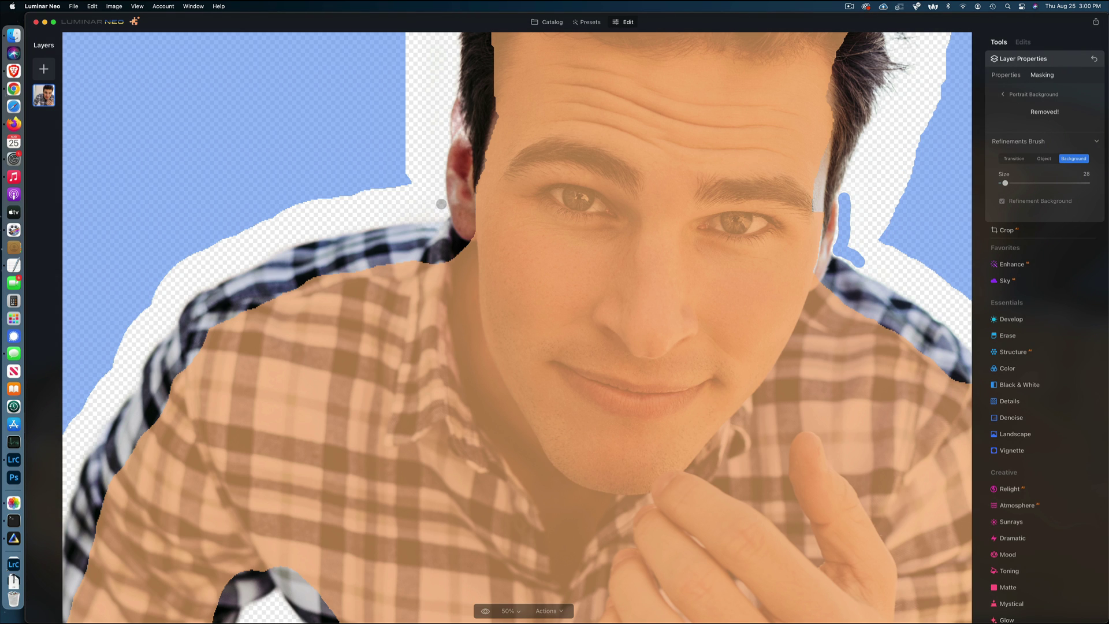
mouse_move(441, 204)
left_mouse_down()
mouse_move(424, 211)
mouse_move(437, 206)
left_mouse_up()
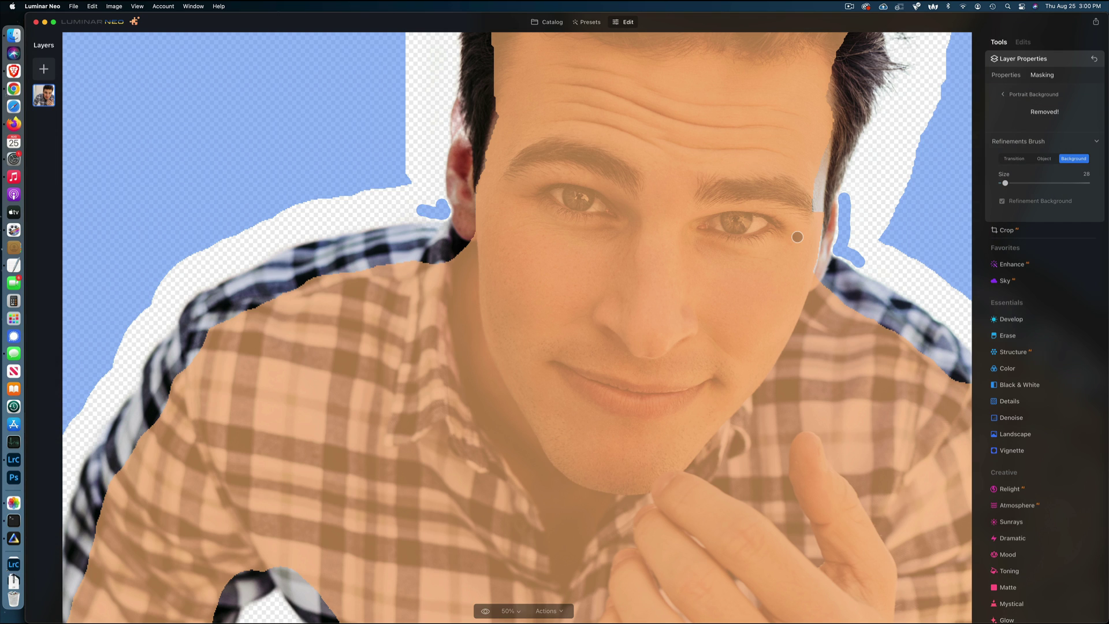
Mark the earlobe beside the collar as Object, repaint its outer edge as Transition at brush size 28, and apply the refinement
left_click(1045, 159)
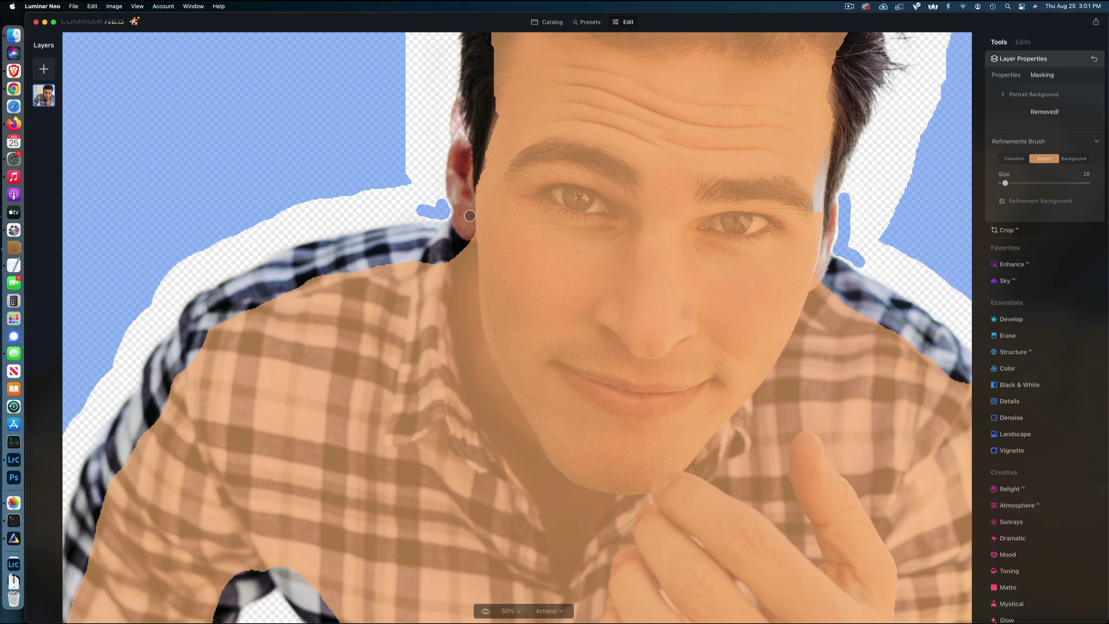
mouse_move(454, 197)
left_mouse_down()
mouse_move(455, 221)
mouse_move(455, 197)
left_mouse_up()
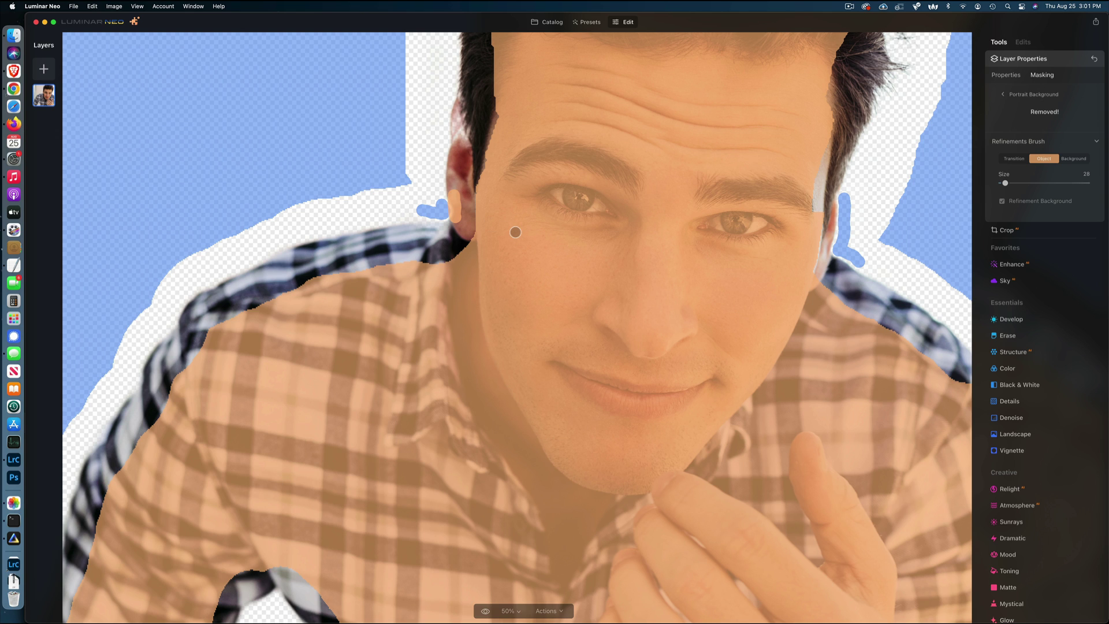
left_click(1020, 159)
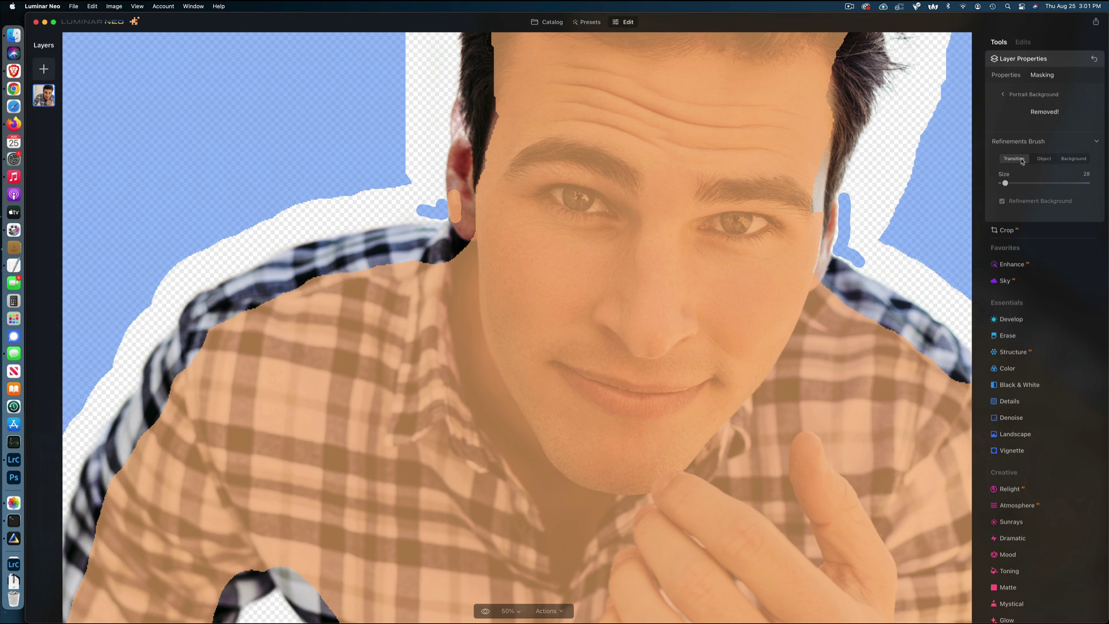
left_click_drag(449, 197, 448, 224)
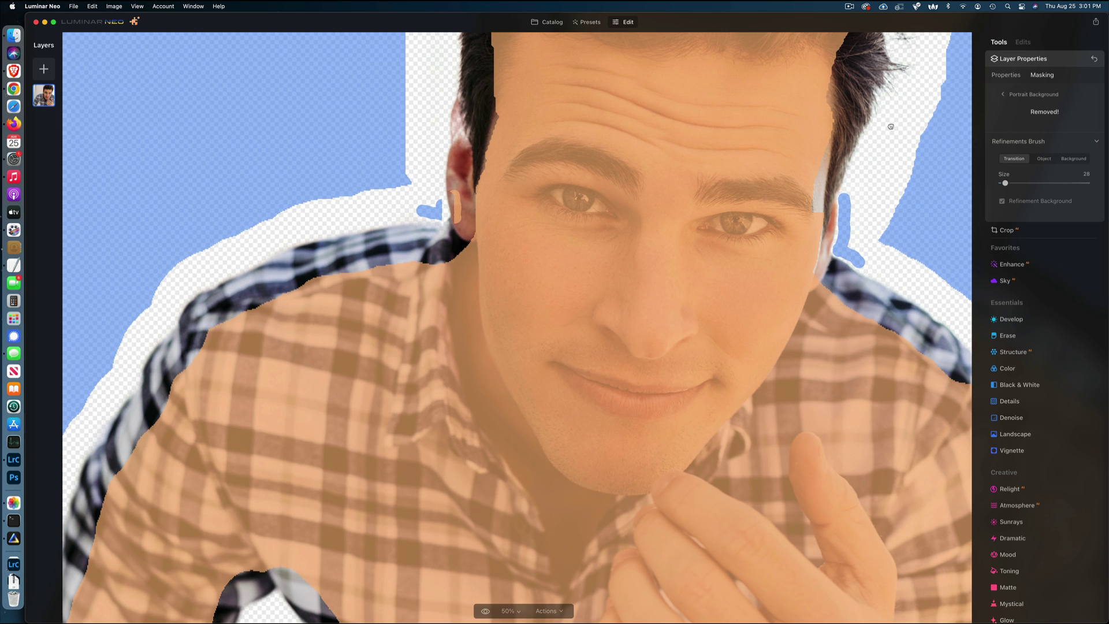
scroll(811, 377, "up", 5)
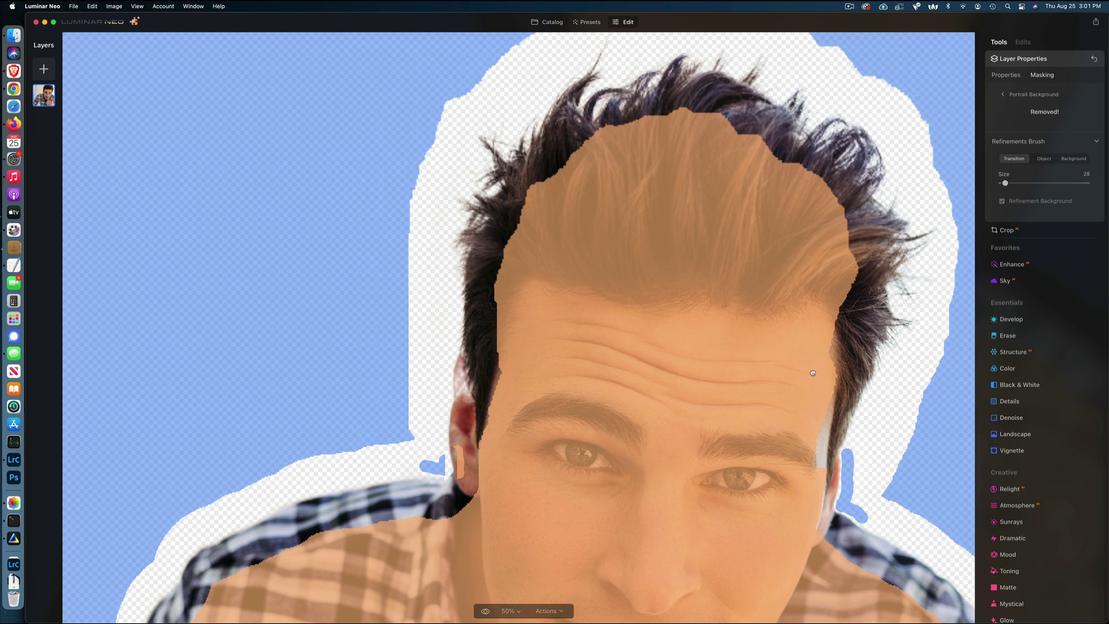
scroll(811, 376, "down", 5)
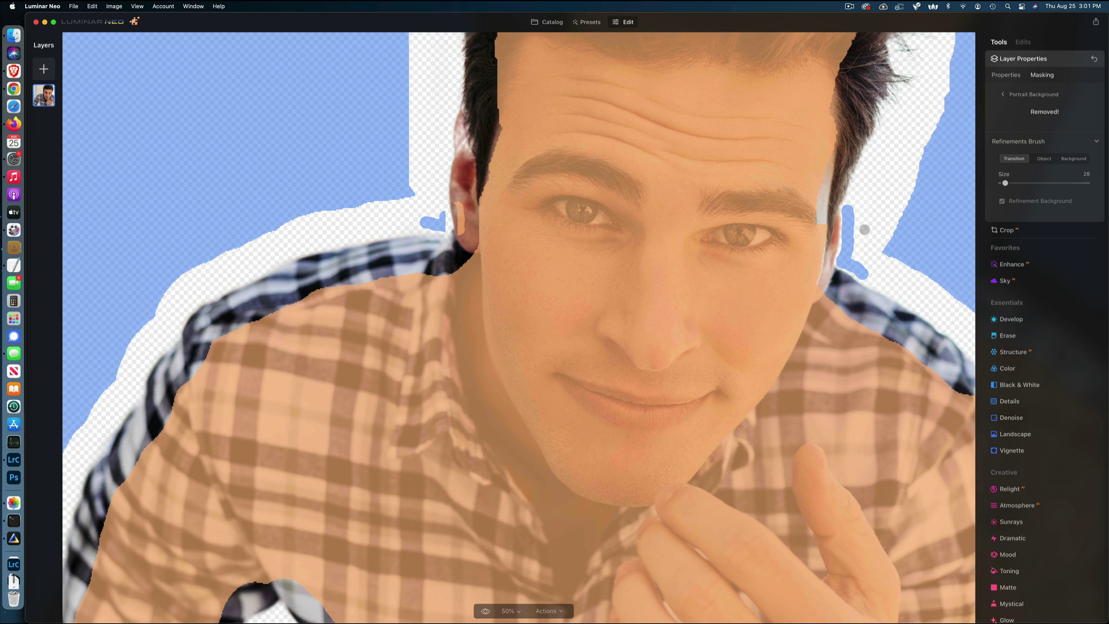
key("super+0")
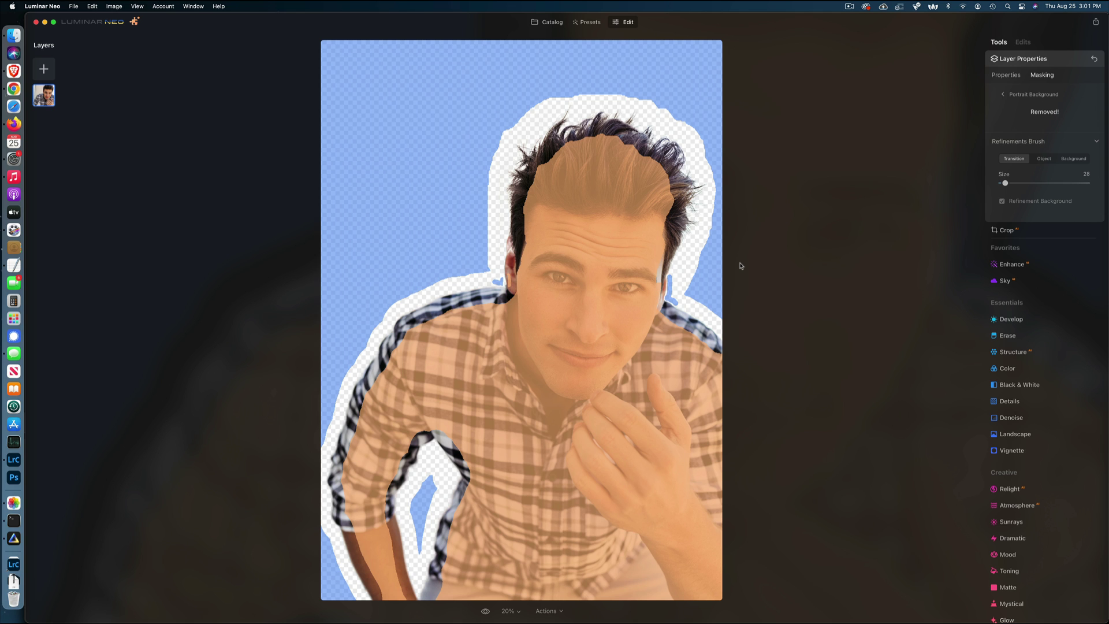
left_click(1062, 144)
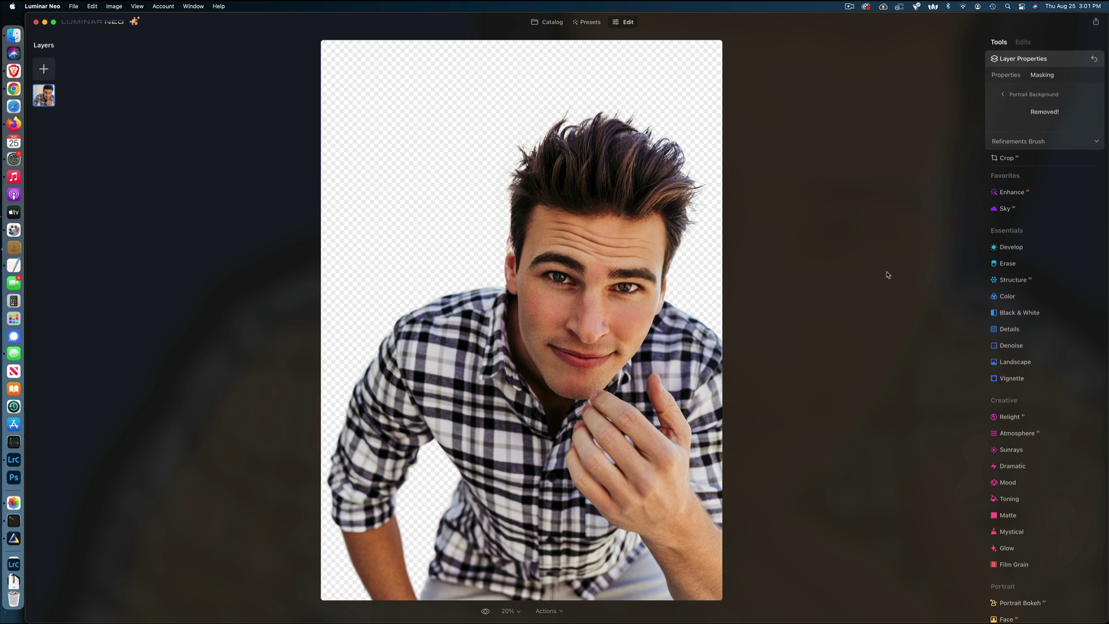
Add the beach photo as a layer over the portrait, enlarge it to cover the whole canvas, and set its opacity to 100
left_click(45, 70)
left_click(98, 77)
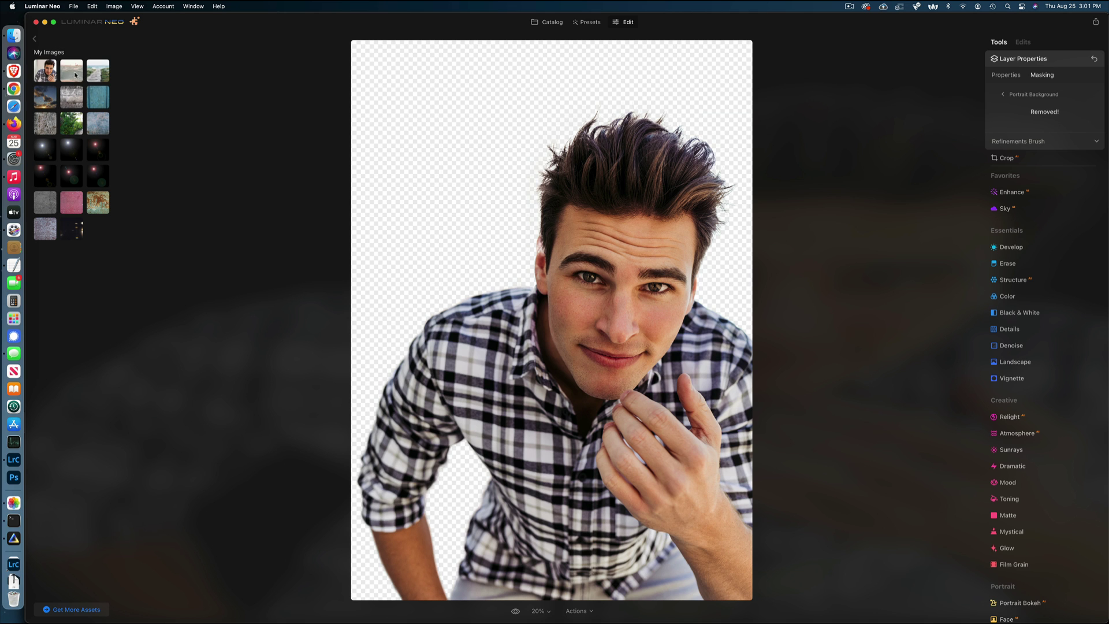
left_click(74, 74)
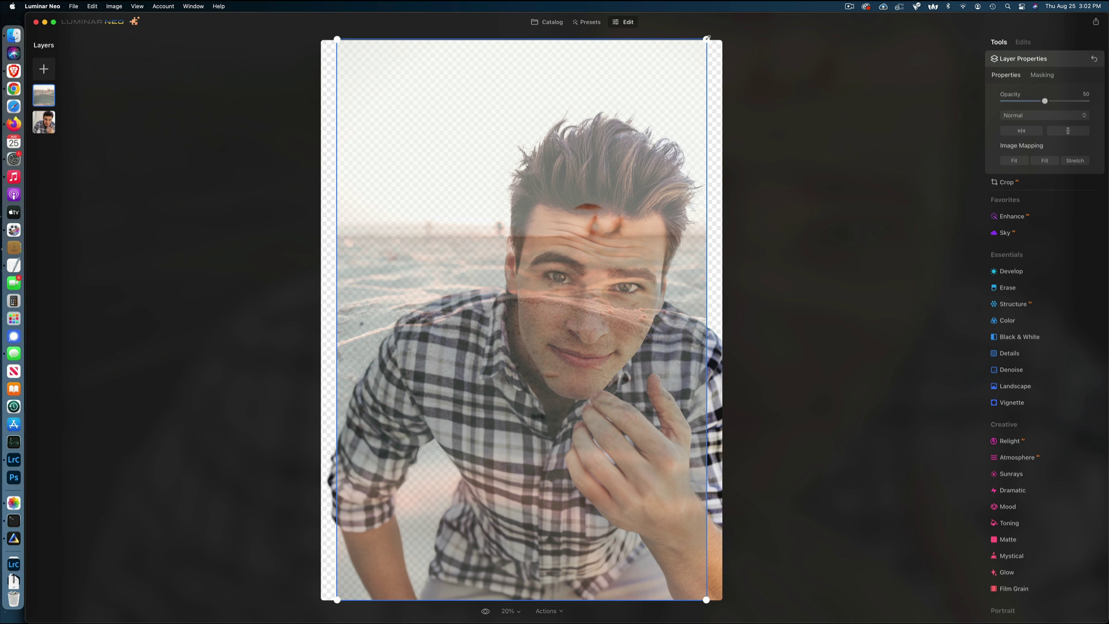
left_click_drag(706, 38, 731, 29)
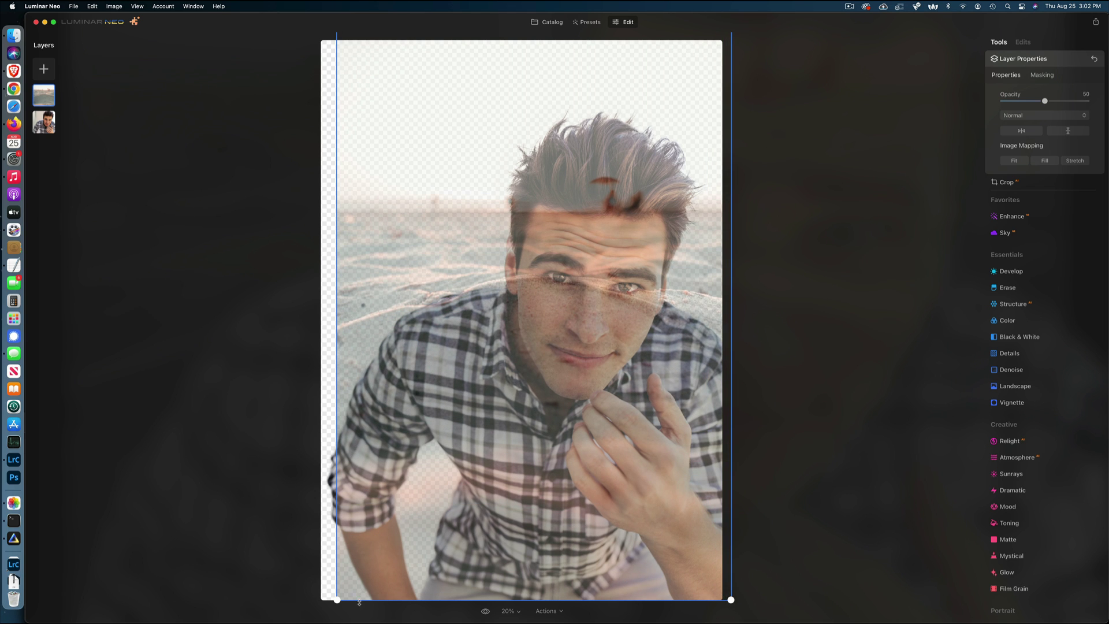
left_click_drag(333, 602, 223, 622)
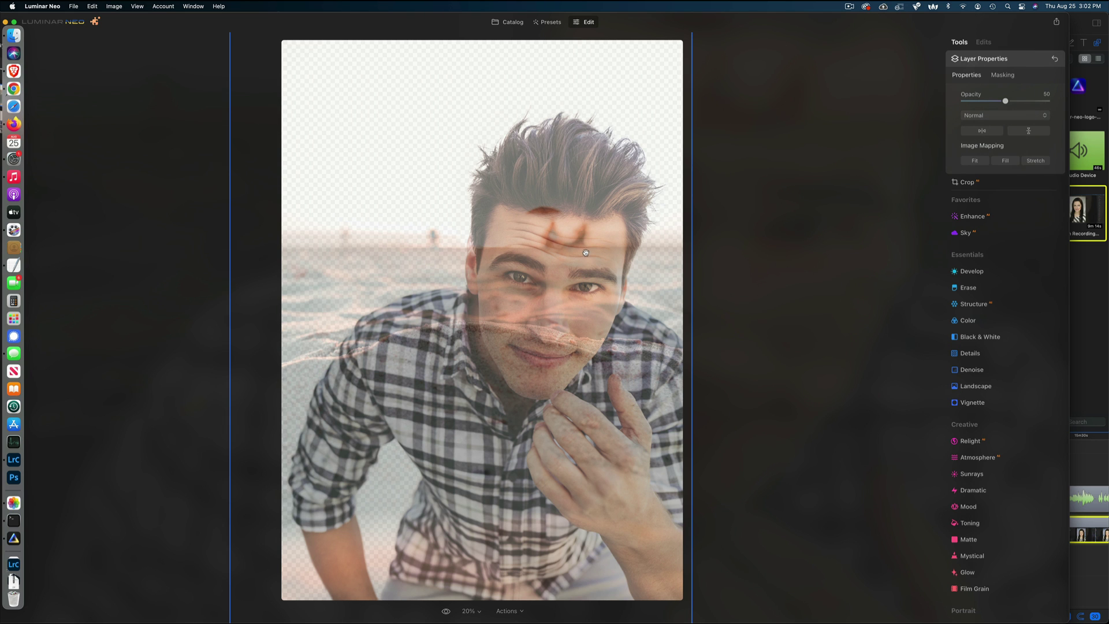
double_click(1007, 103)
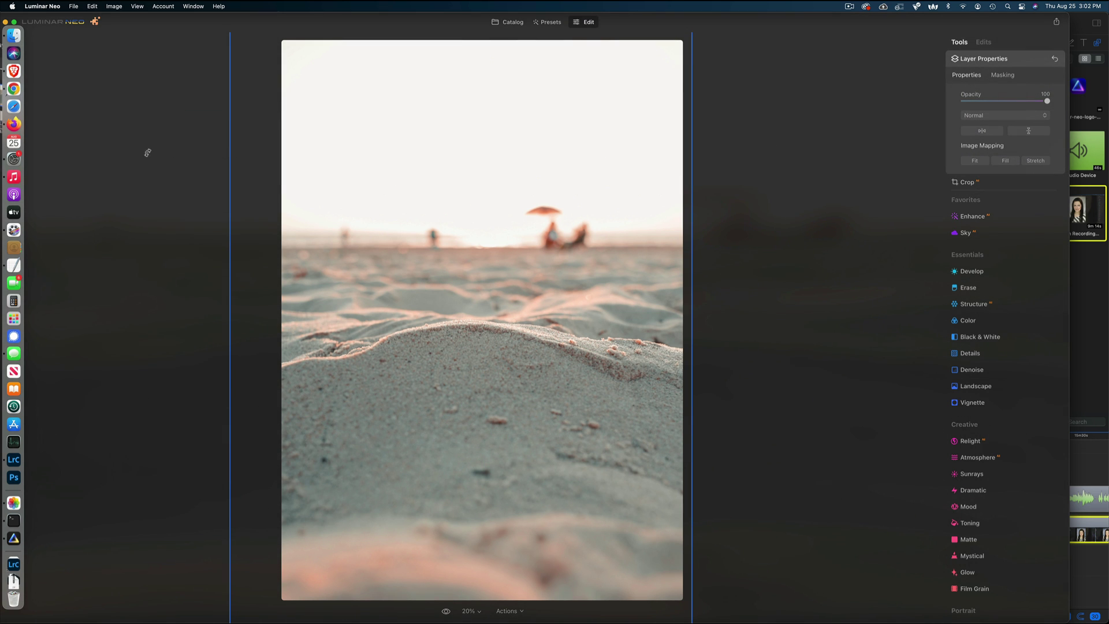
left_click(51, 97)
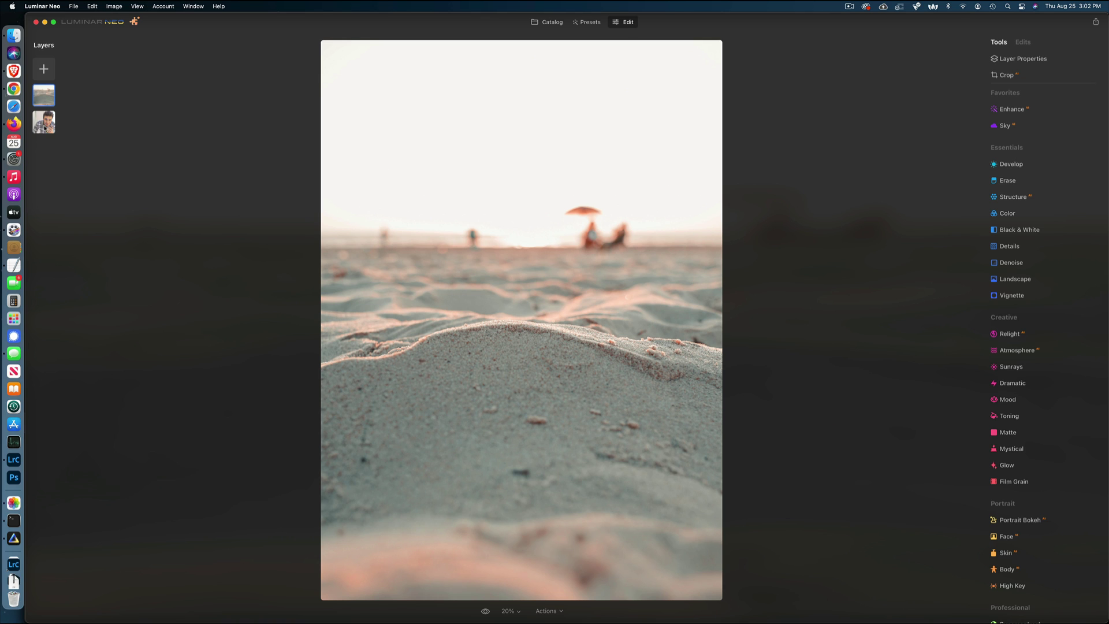
Move the portrait layer above the beach photo, and refit, enlarge and shift the beach layer so it covers the canvas with a lower horizon
left_click_drag(44, 128, 44, 92)
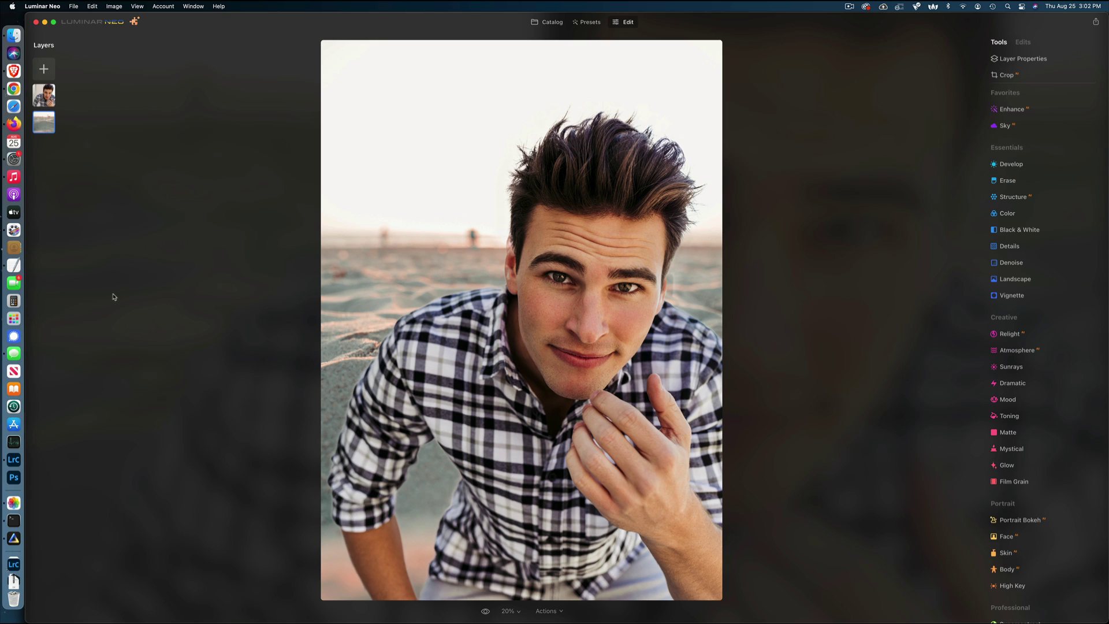
left_click(1024, 59)
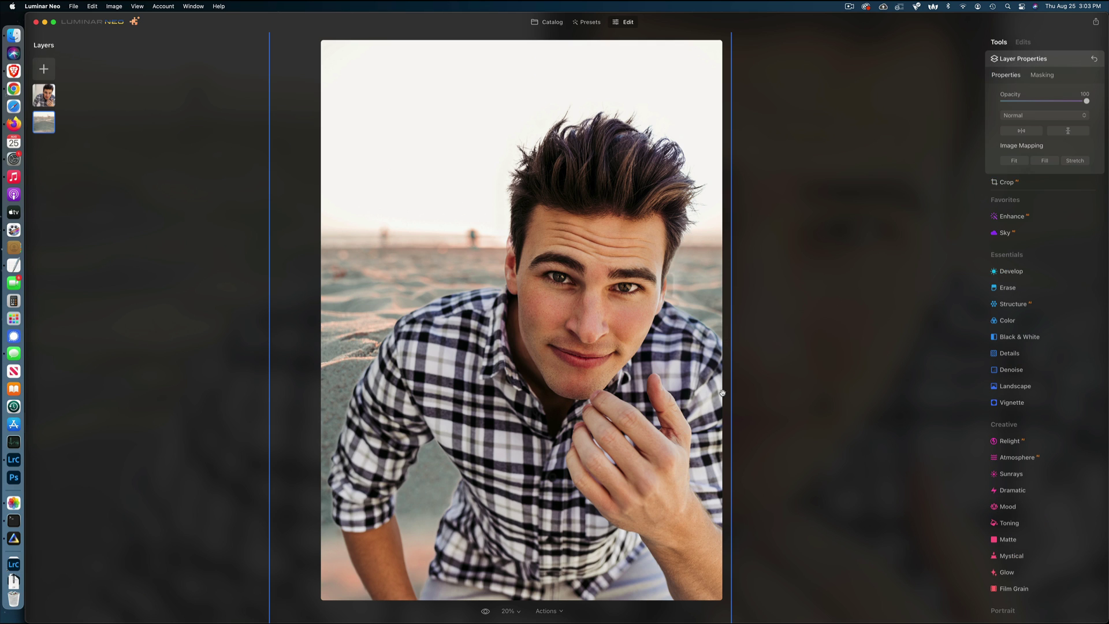
left_click(1014, 161)
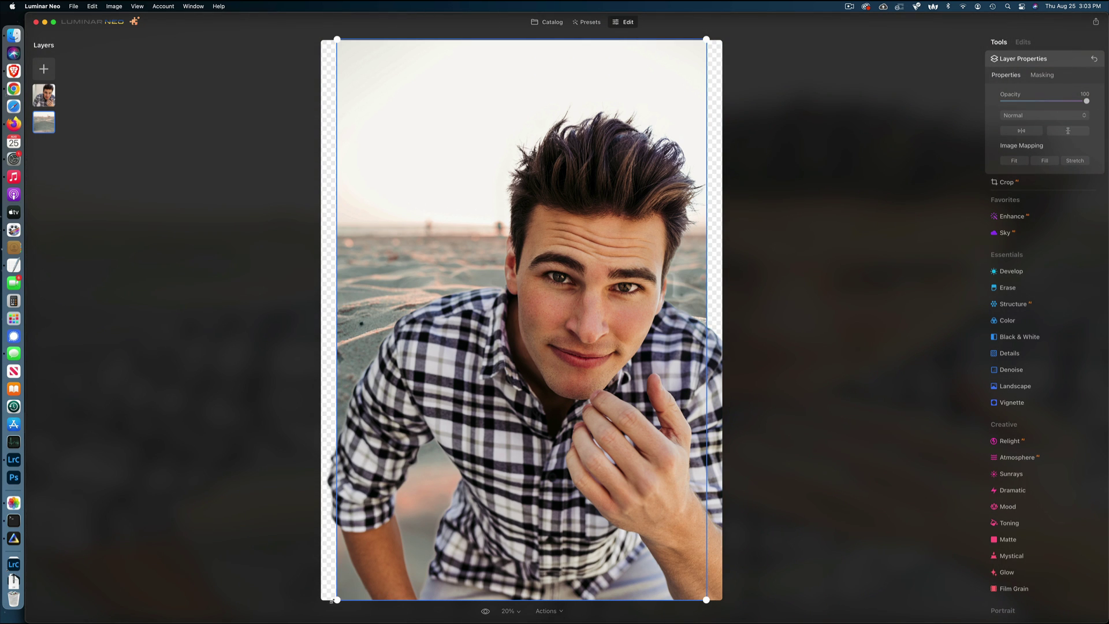
left_click_drag(337, 600, 220, 622)
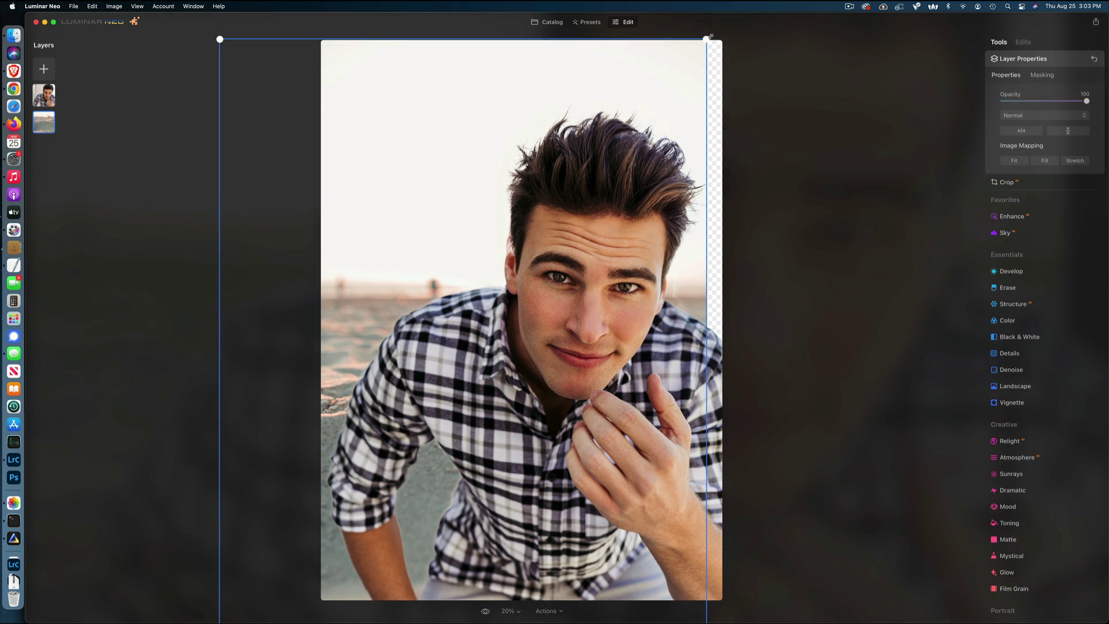
left_click_drag(706, 39, 761, 26)
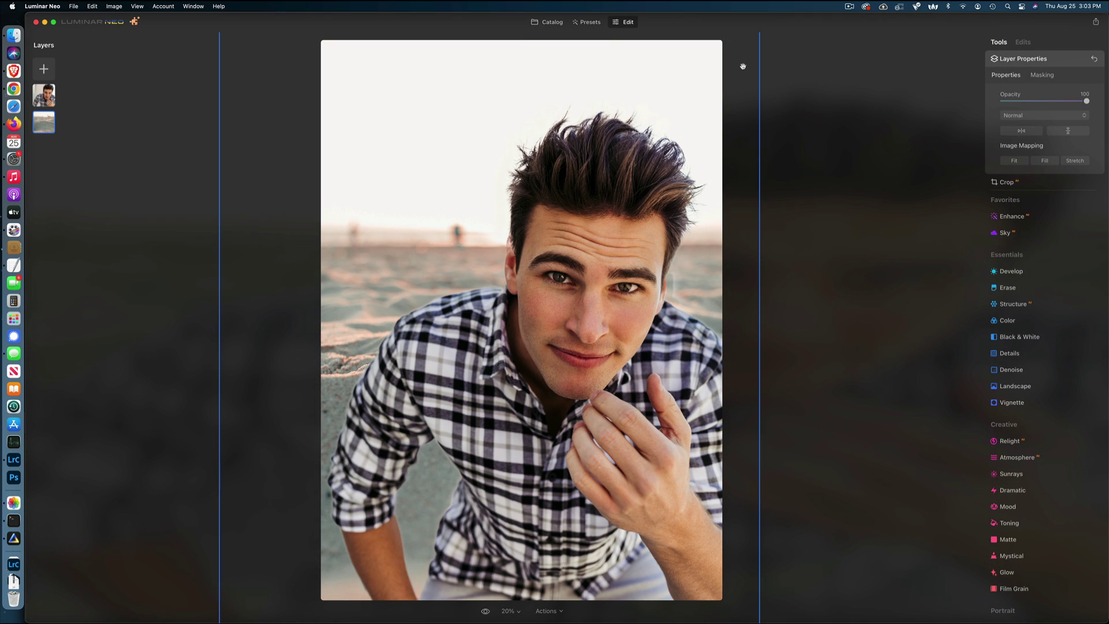
left_click_drag(743, 69, 734, 97)
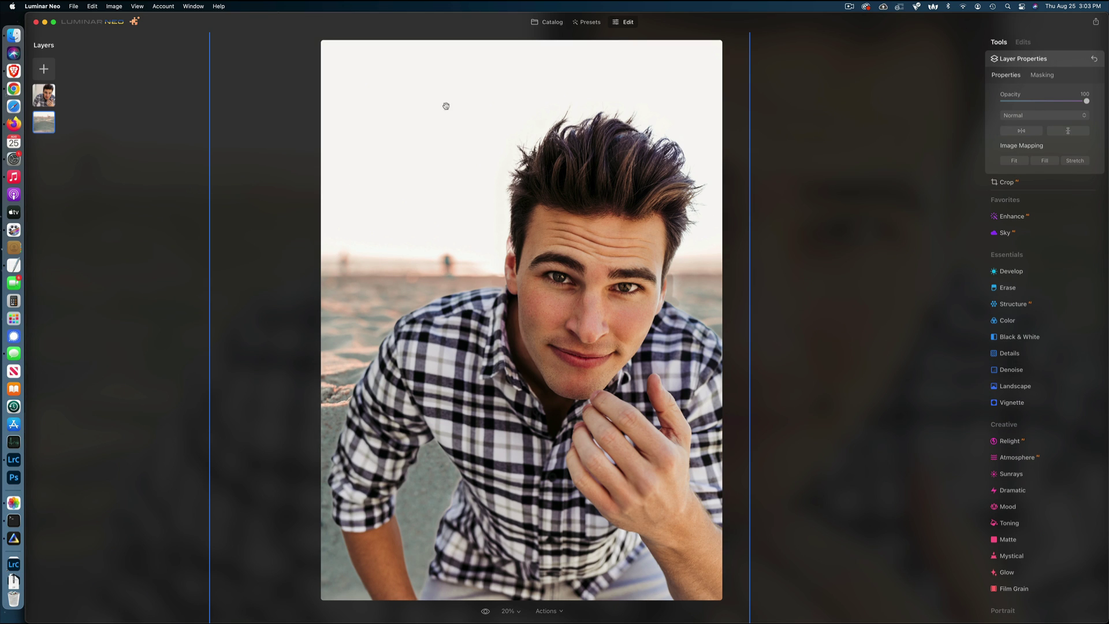
left_click(1036, 64)
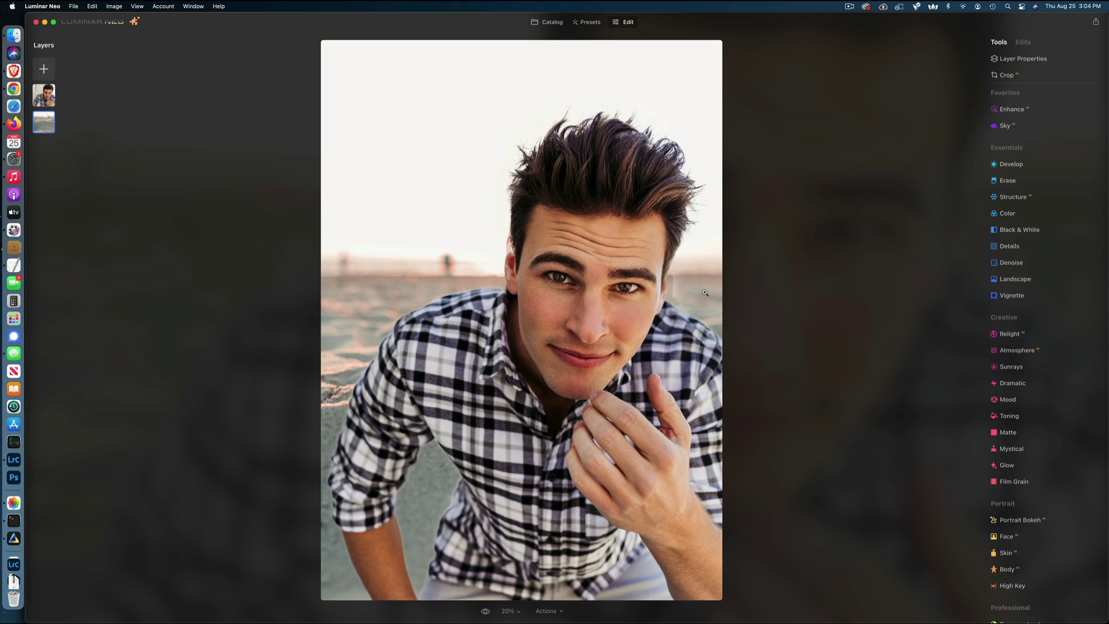
Reopen the portrait layer's Portrait Background mask and paint the gap beside the image-right ear and shoulder as Background at brush size 100
left_click(43, 95)
left_click(1043, 76)
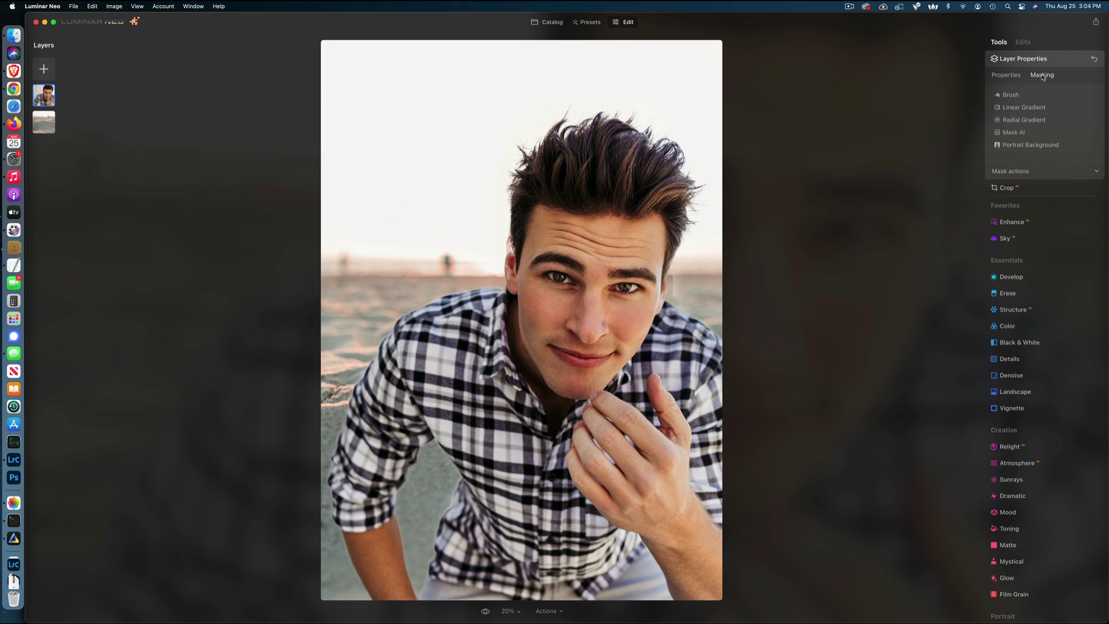
left_click(1045, 145)
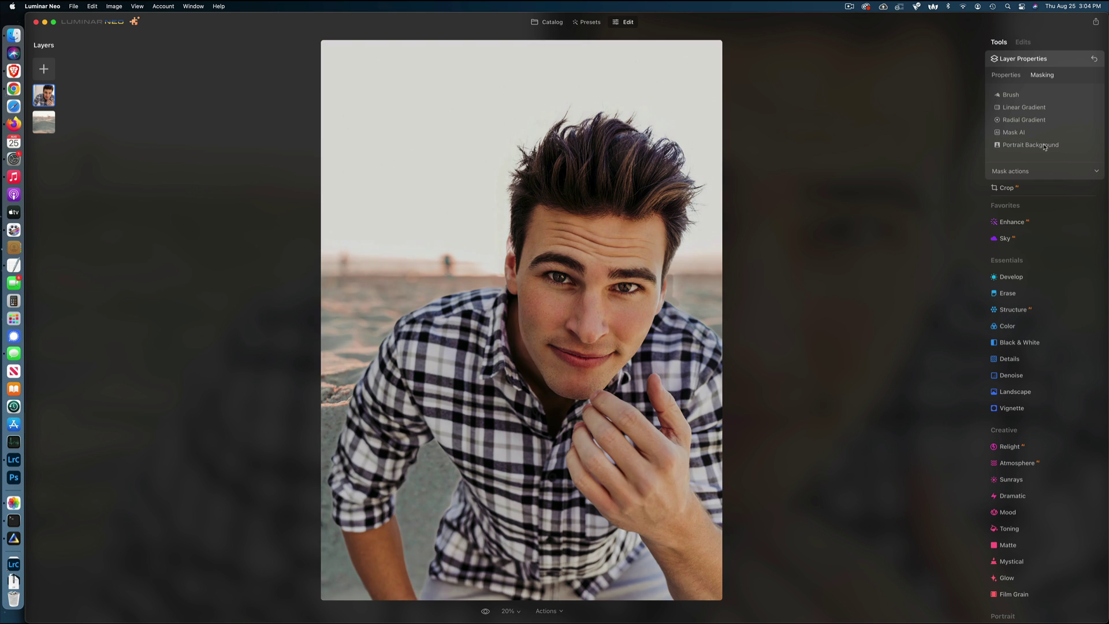
left_click(1053, 112)
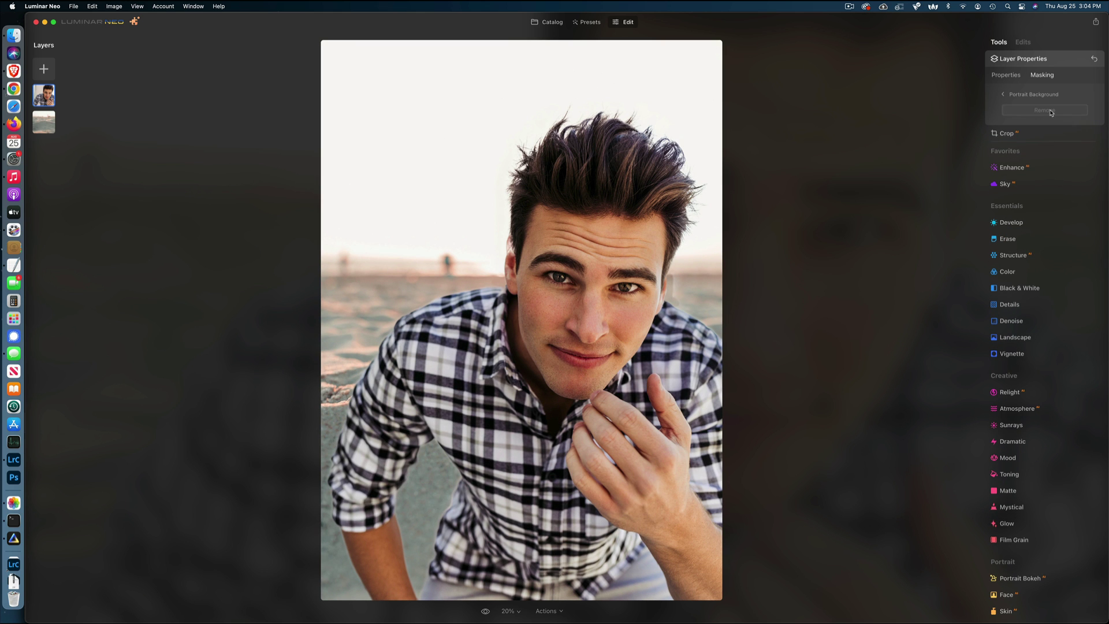
left_click(1047, 142)
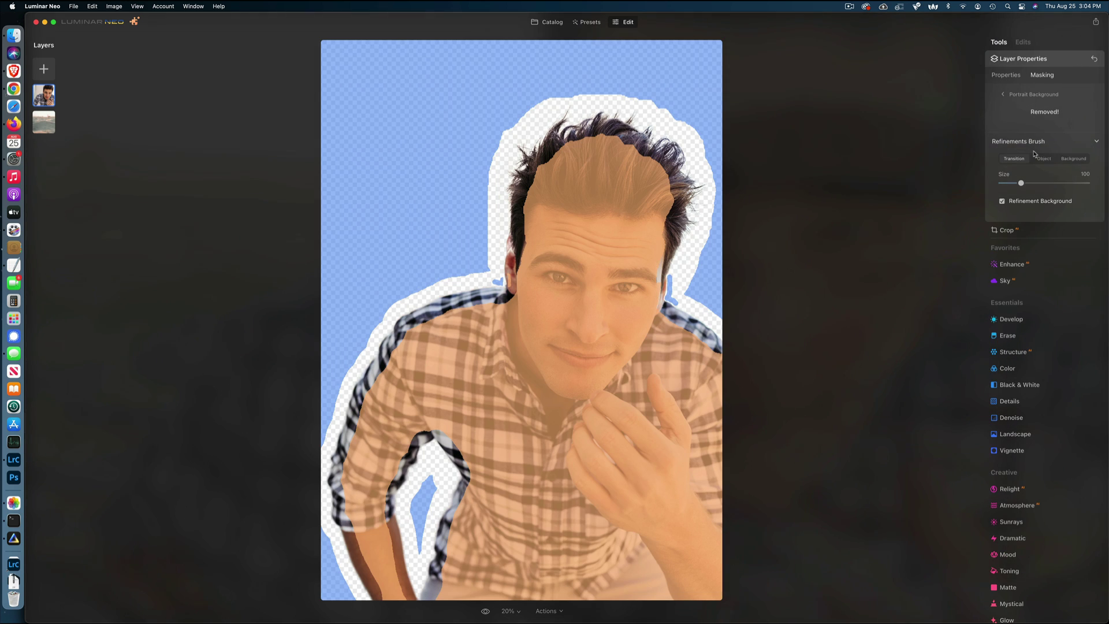
key("super+equal")
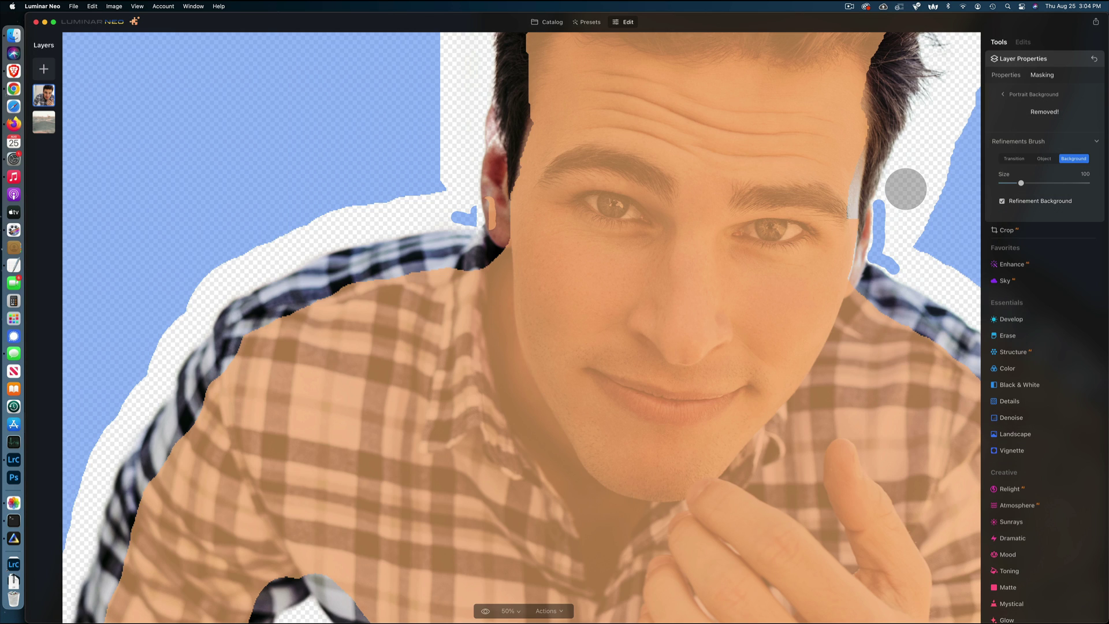
mouse_move(897, 218)
left_mouse_down()
mouse_move(911, 253)
mouse_move(973, 267)
mouse_move(982, 284)
left_mouse_up()
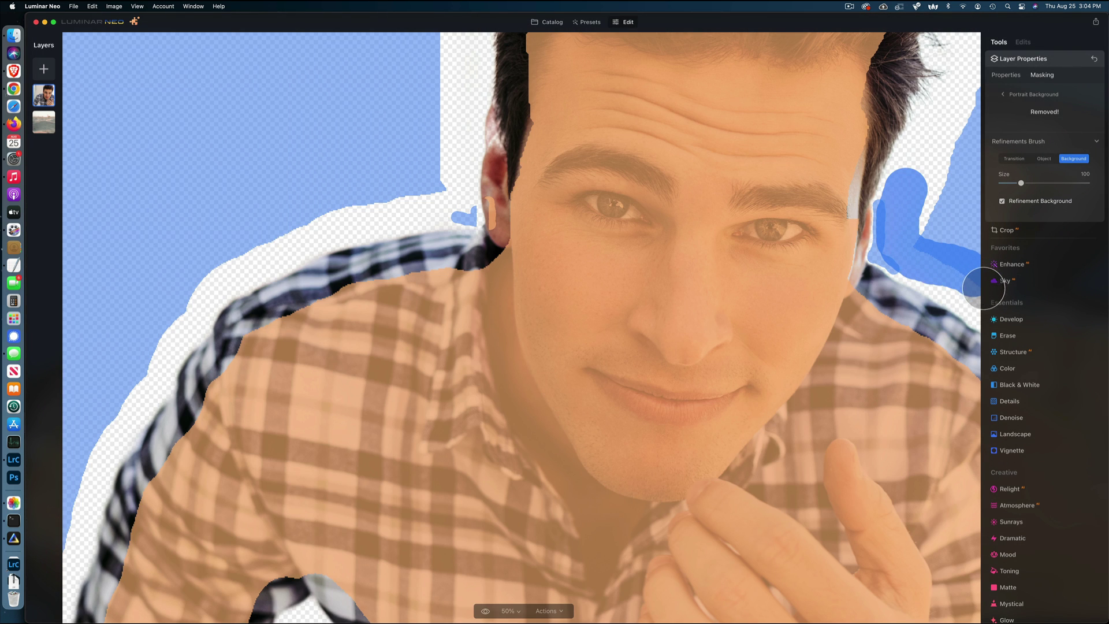
mouse_move(895, 210)
left_mouse_down()
mouse_move(921, 223)
mouse_move(947, 151)
mouse_move(910, 185)
mouse_move(953, 116)
left_mouse_up()
mouse_move(930, 223)
left_mouse_down()
mouse_move(935, 235)
mouse_move(917, 255)
mouse_move(968, 284)
left_mouse_up()
Paint the gap beside the image-left ear and along that shoulder as Background at size 100, and apply the refinement
mouse_move(456, 187)
left_mouse_down()
mouse_move(443, 127)
mouse_move(454, 200)
mouse_move(353, 205)
mouse_move(236, 244)
left_mouse_up()
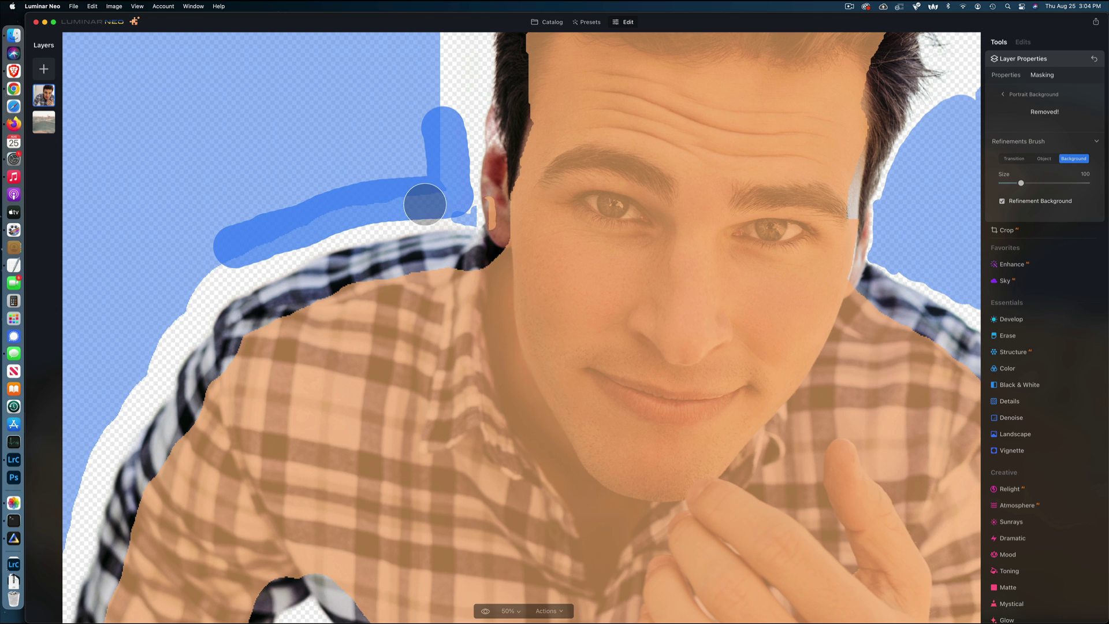
mouse_move(442, 114)
left_mouse_down()
mouse_move(447, 68)
mouse_move(444, 111)
left_mouse_up()
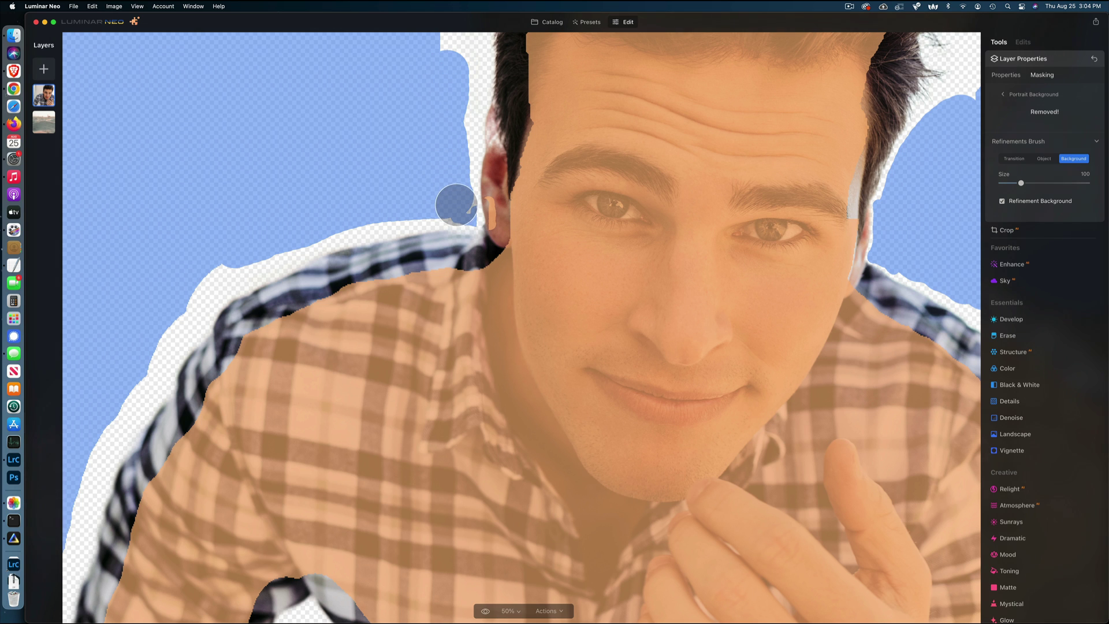
key("super+minus")
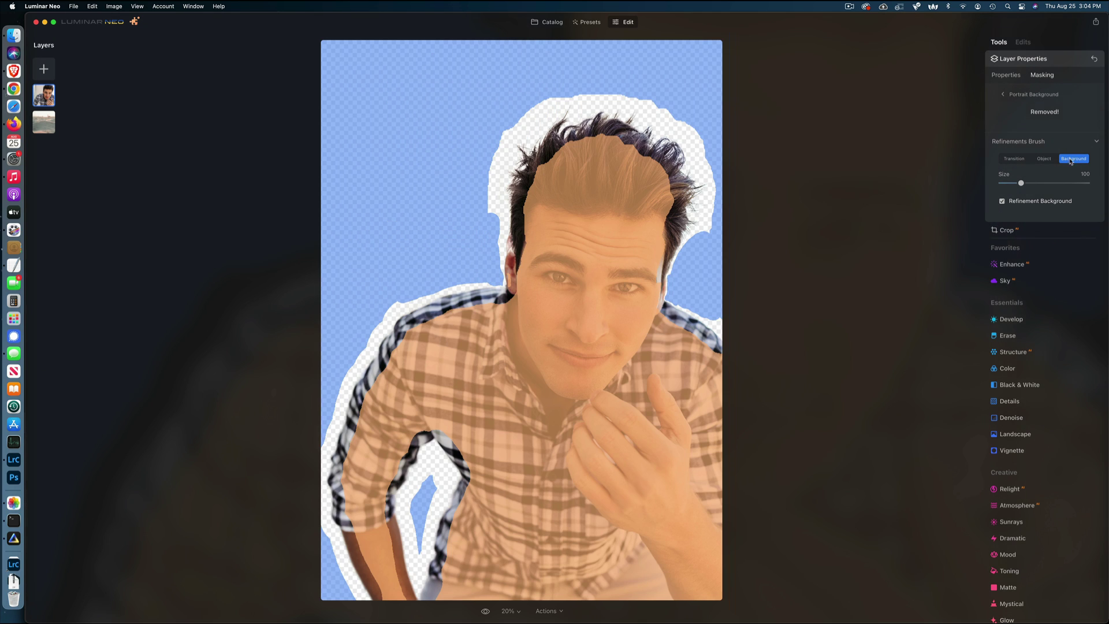
left_click(1069, 141)
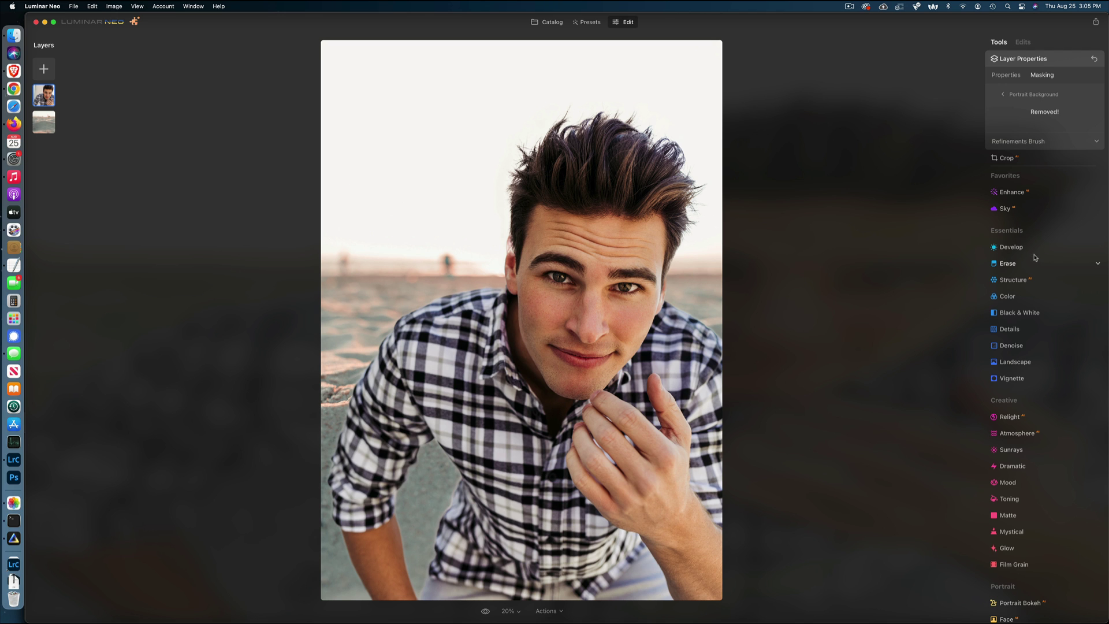
Try warming the portrait layer to Temperature 13 in Develop, and return the value to 0
left_click(1011, 249)
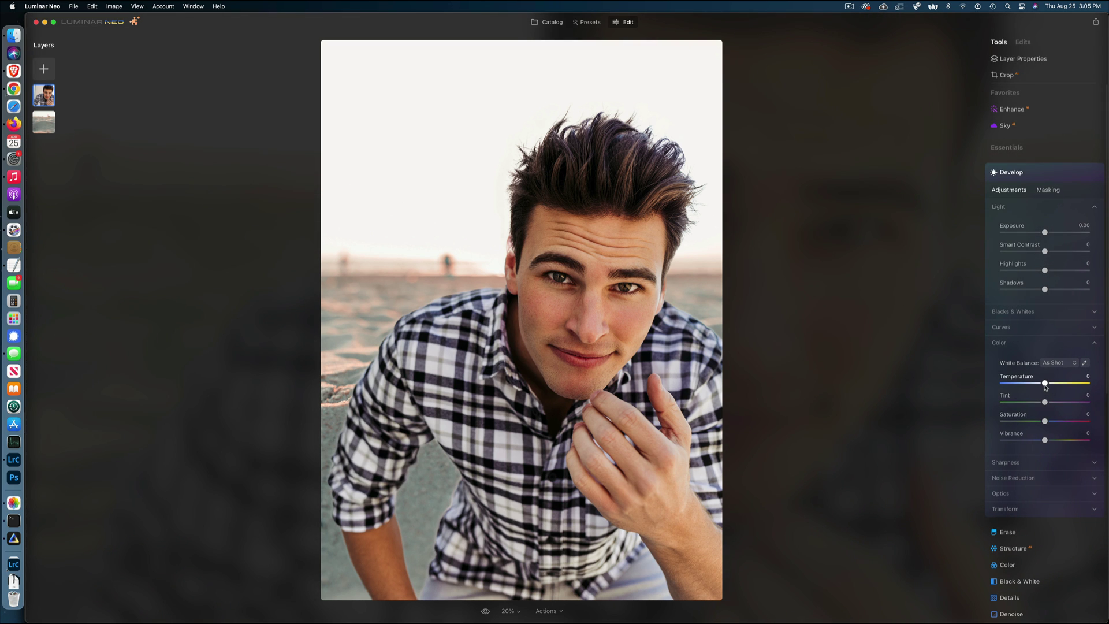
left_click(1045, 383)
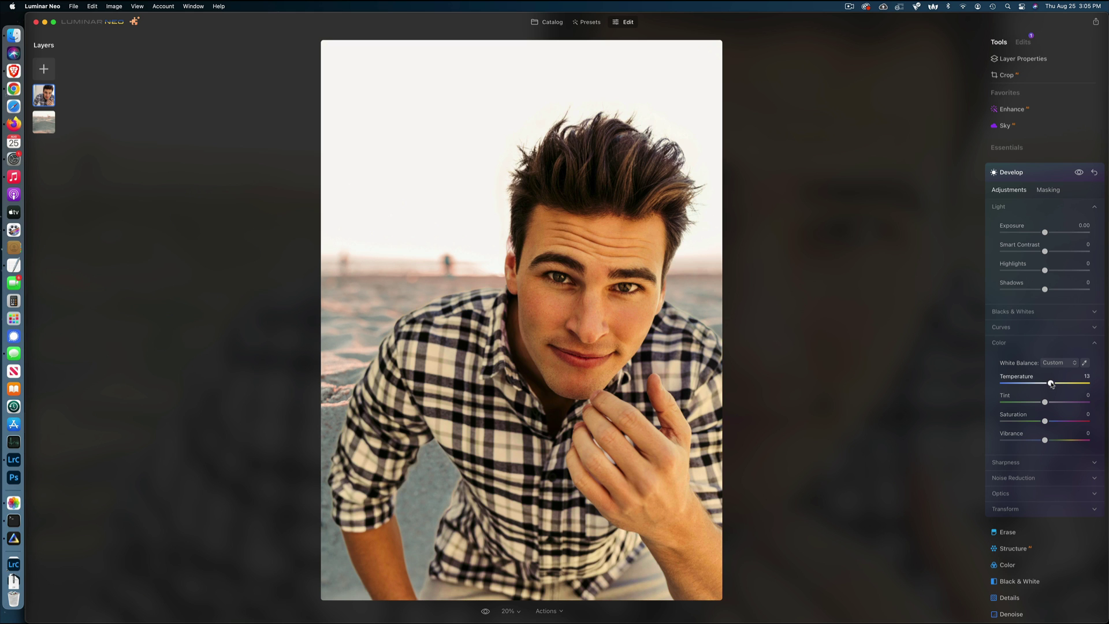
mouse_move(1051, 384)
left_mouse_down()
mouse_move(1035, 387)
mouse_move(1044, 388)
left_mouse_up()
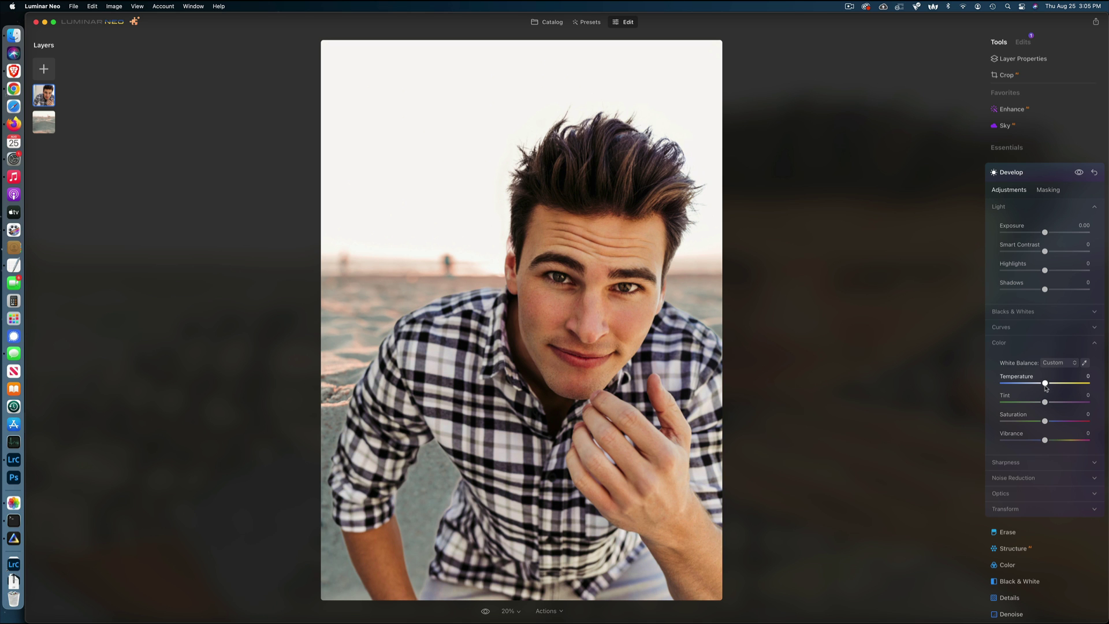
left_click_drag(1047, 388, 1045, 388)
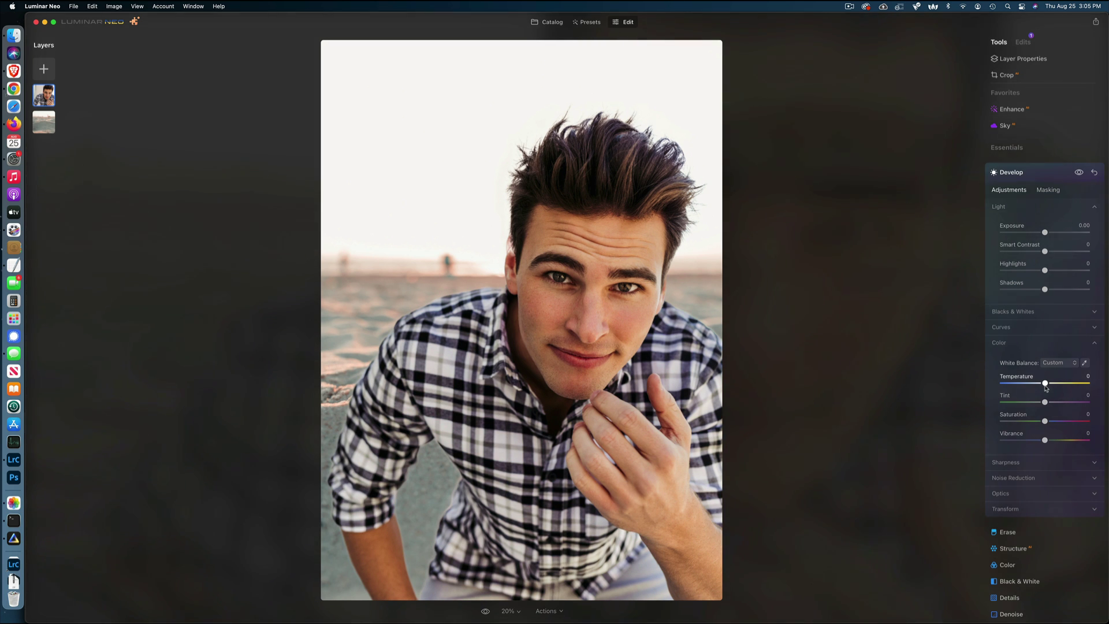
left_click(966, 409)
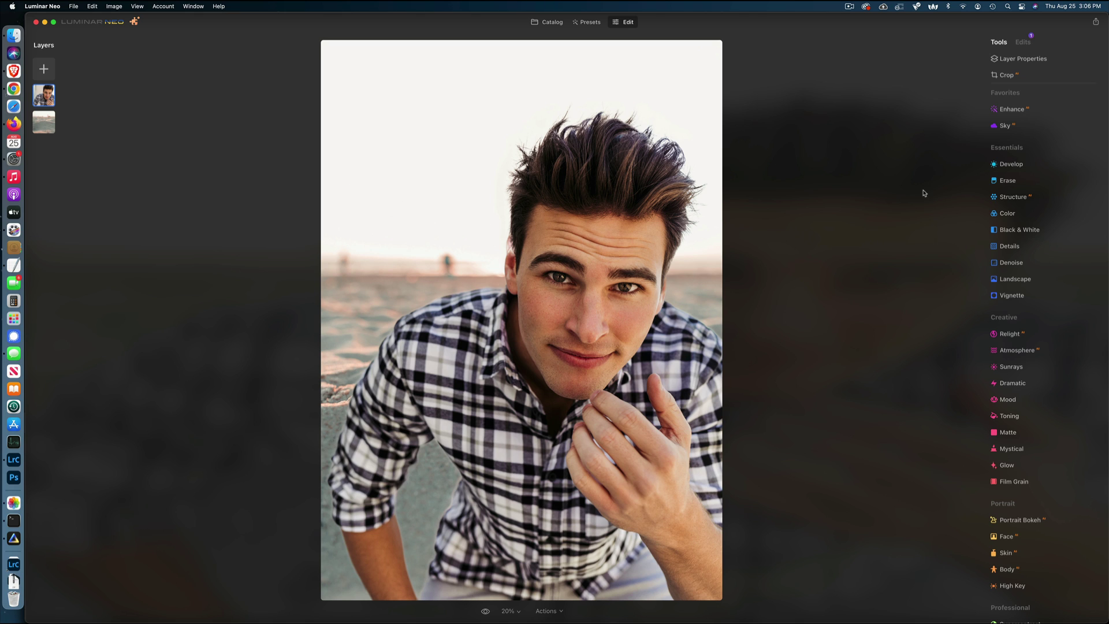
Soften the beach layer with Structure, setting Amount to -91 and Boost to 91
left_click(1012, 197)
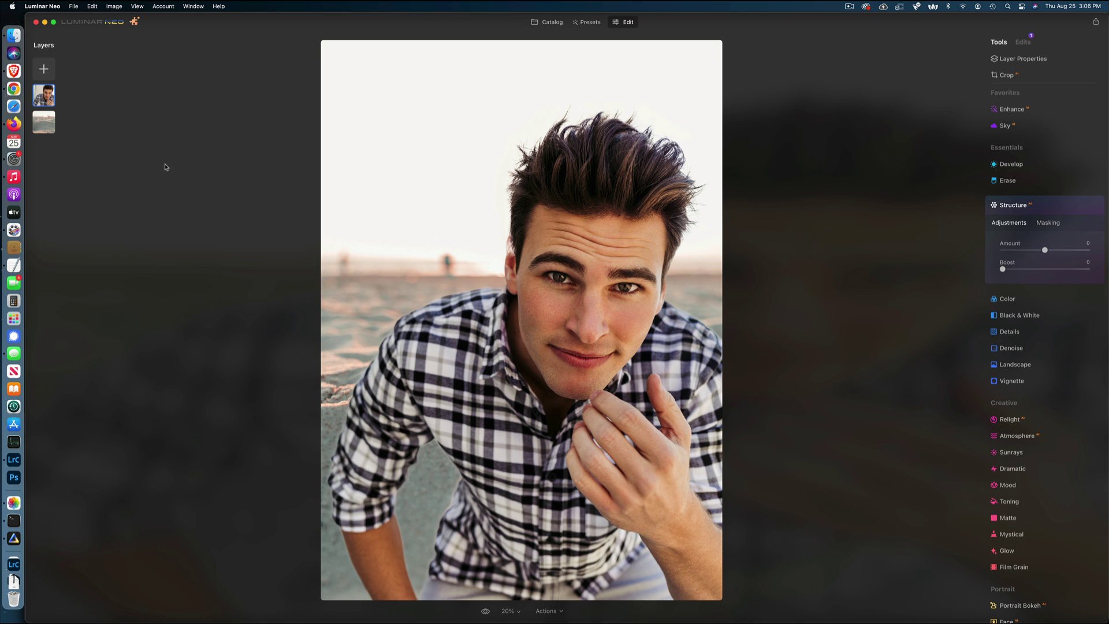
left_click(1057, 206)
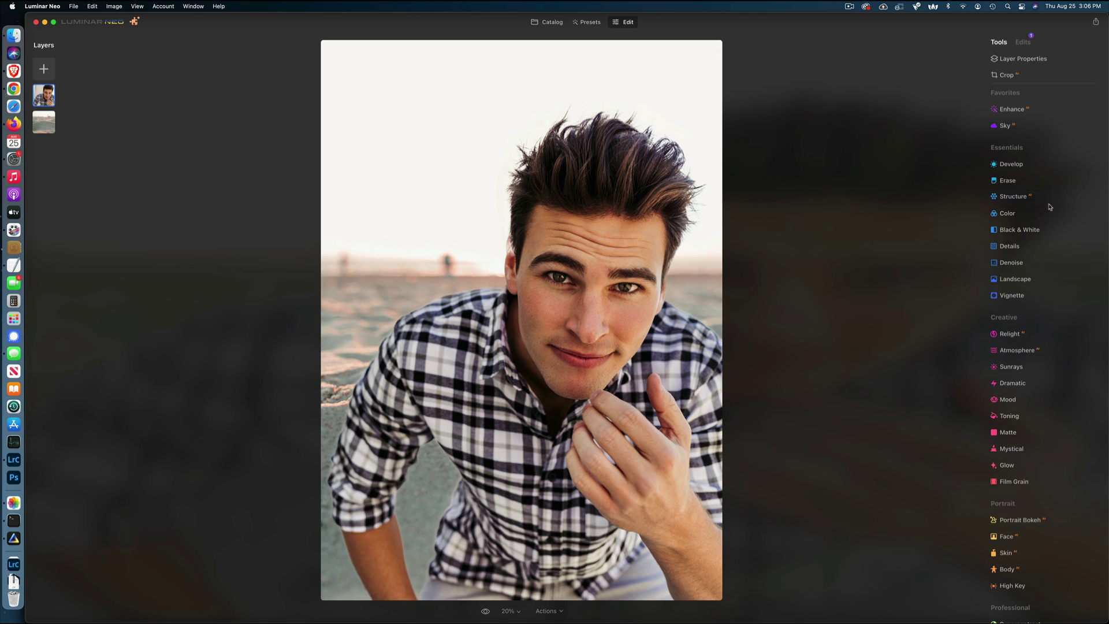
left_click(45, 123)
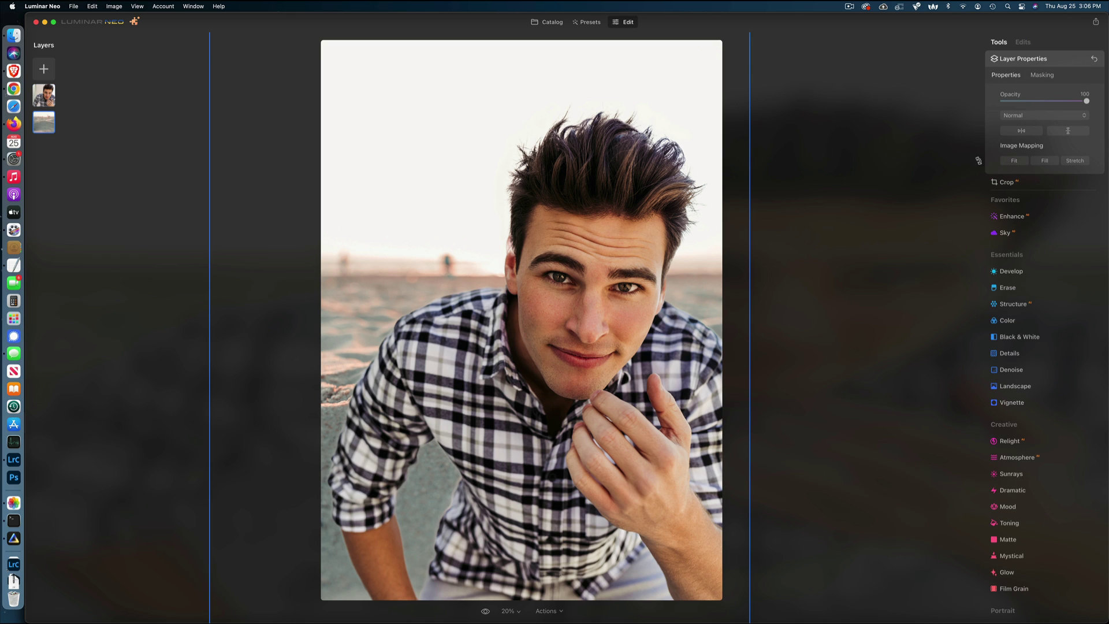
left_click(1021, 307)
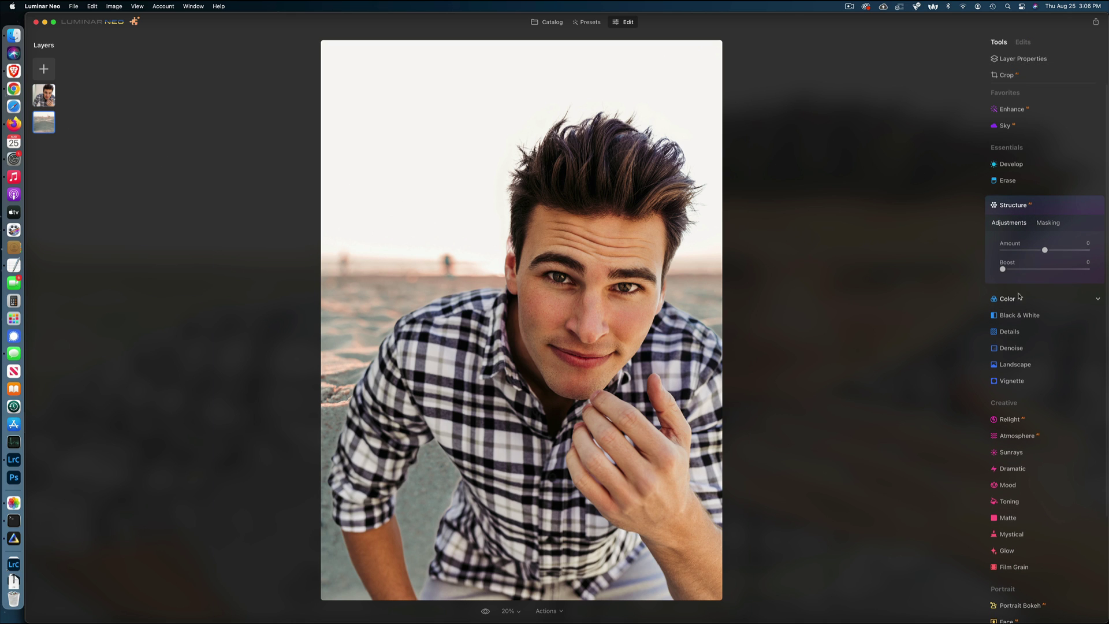
left_click_drag(1039, 252, 1066, 272)
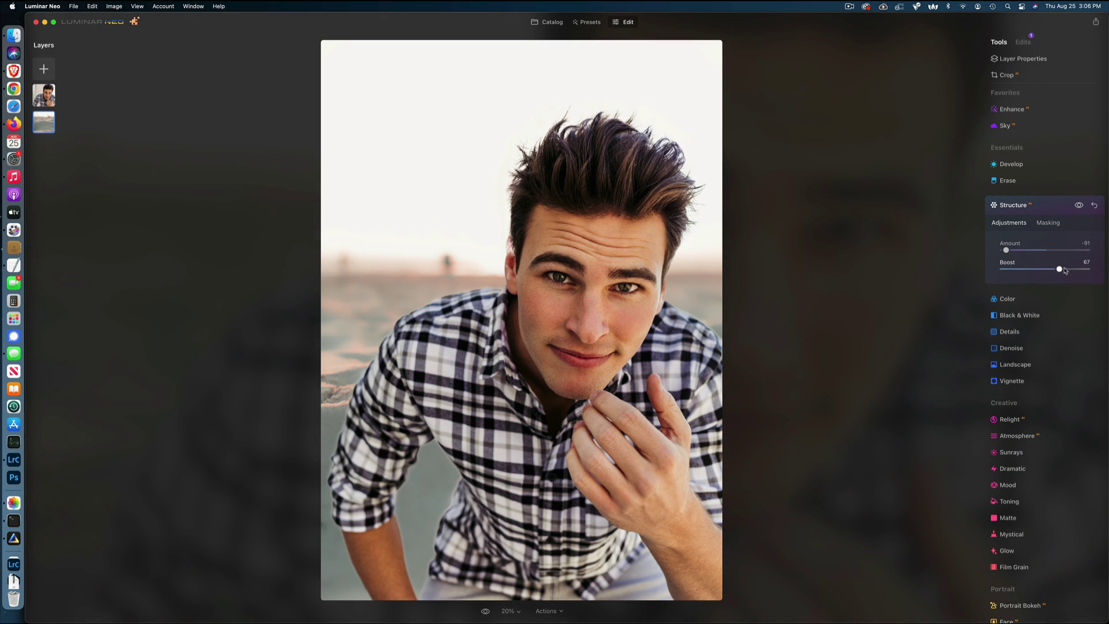
left_click_drag(1065, 269, 1081, 270)
left_click_drag(1076, 269, 1079, 269)
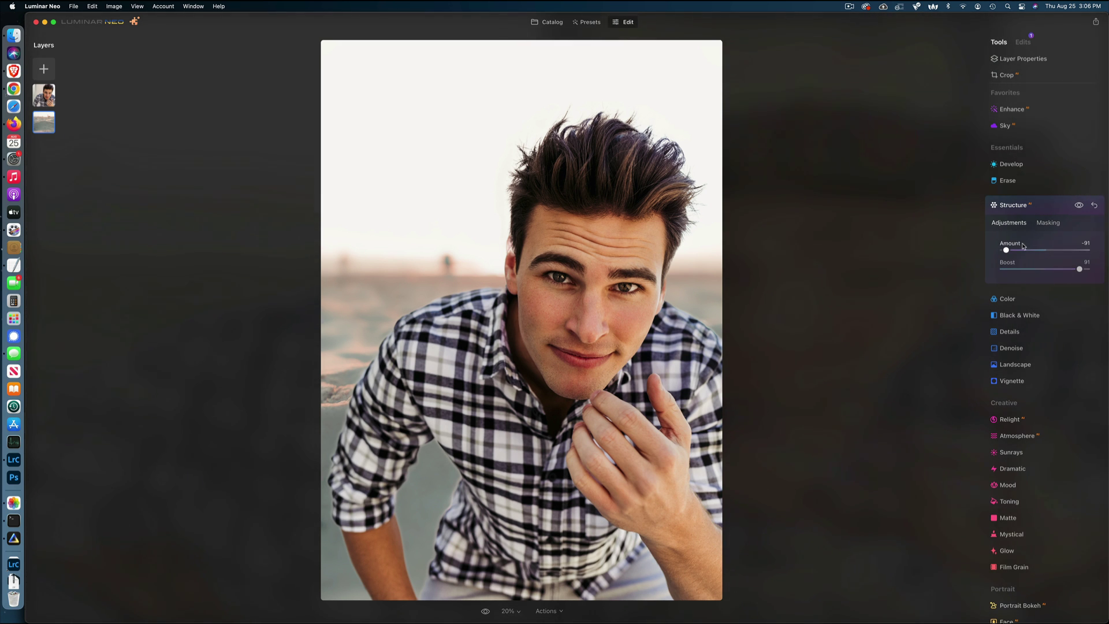
Mask the Structure softening with a size 148 brush, painting over the sand beside the sleeve and between the arm and torso
left_click(1049, 223)
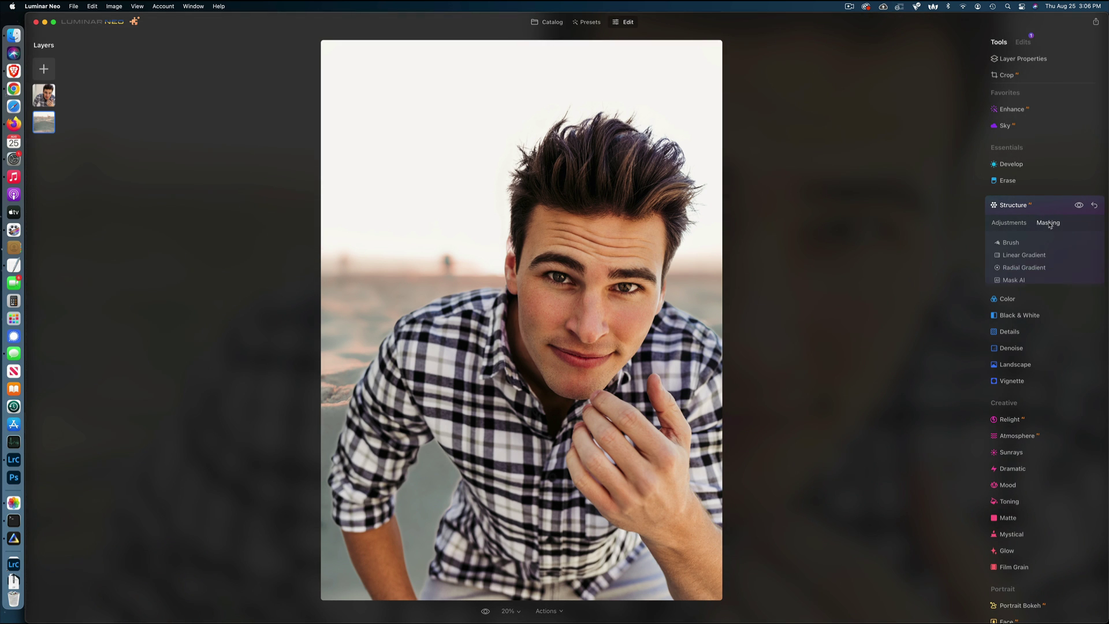
left_click(1016, 246)
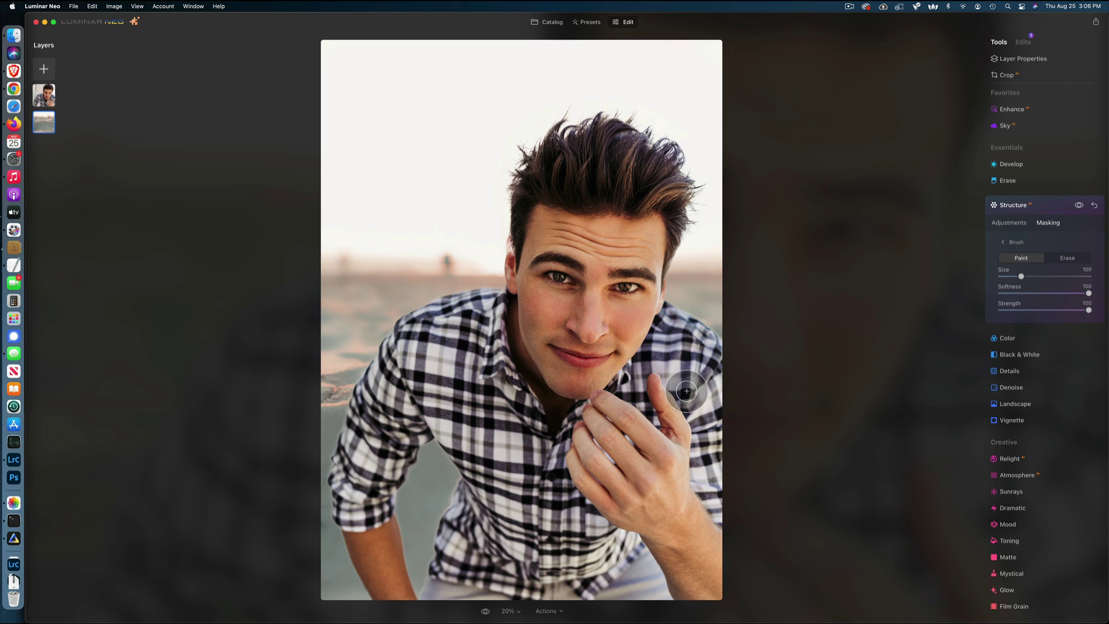
key("bracketright")
key("bracketright")
key("bracketright")
key("bracketright")
key("bracketright")
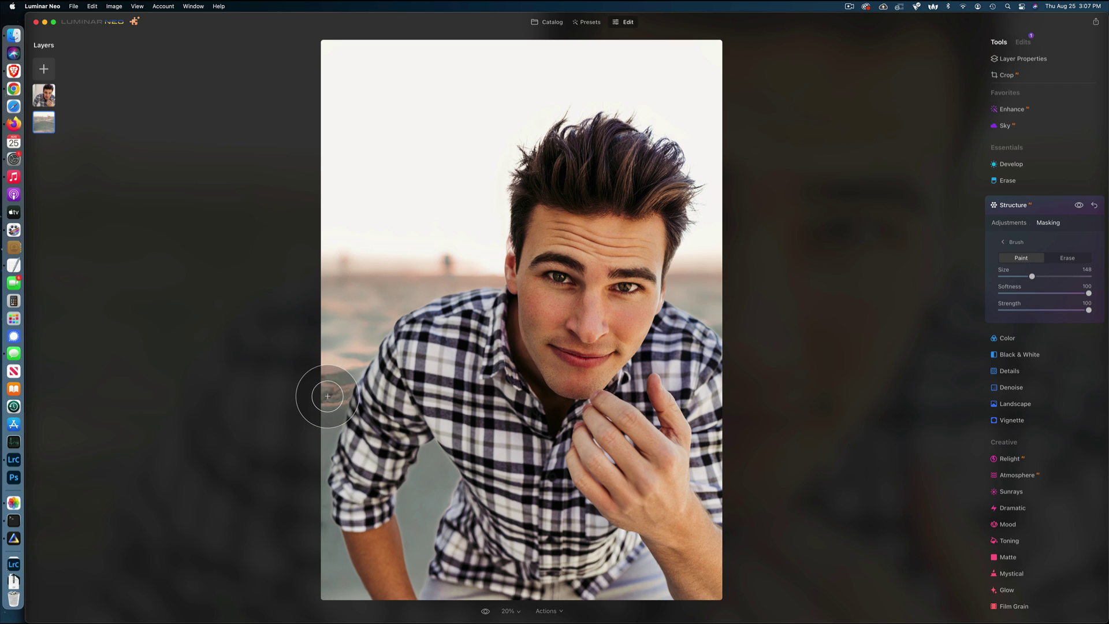
mouse_move(393, 387)
left_mouse_down()
mouse_move(335, 354)
mouse_move(334, 425)
mouse_move(445, 428)
mouse_move(430, 460)
mouse_move(329, 453)
left_mouse_up()
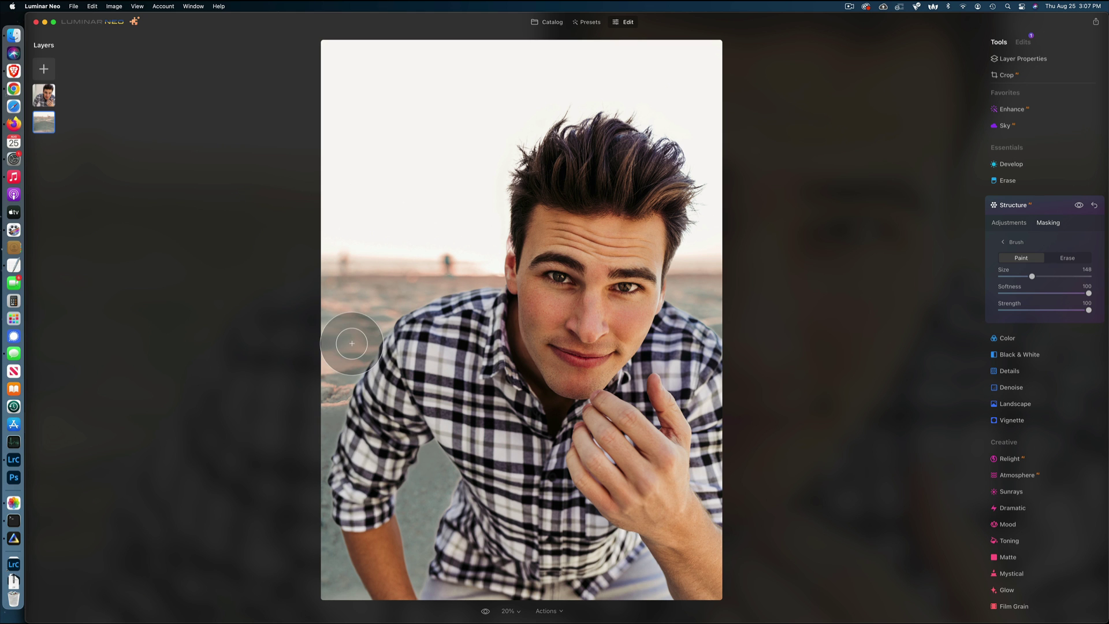
left_click_drag(350, 347, 439, 445)
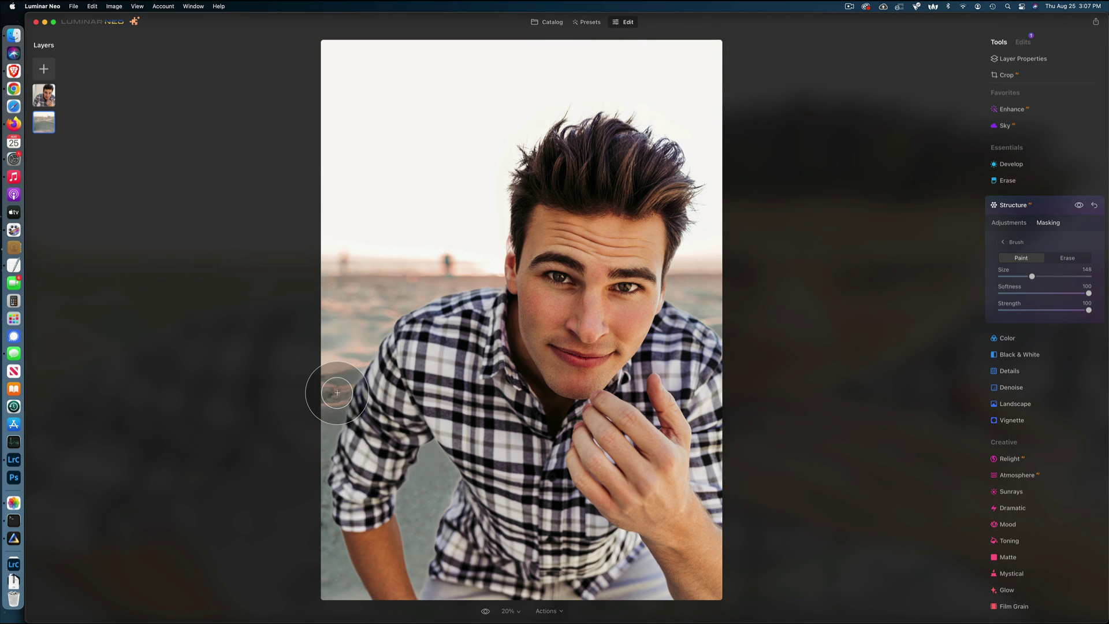
left_click_drag(324, 449, 404, 434)
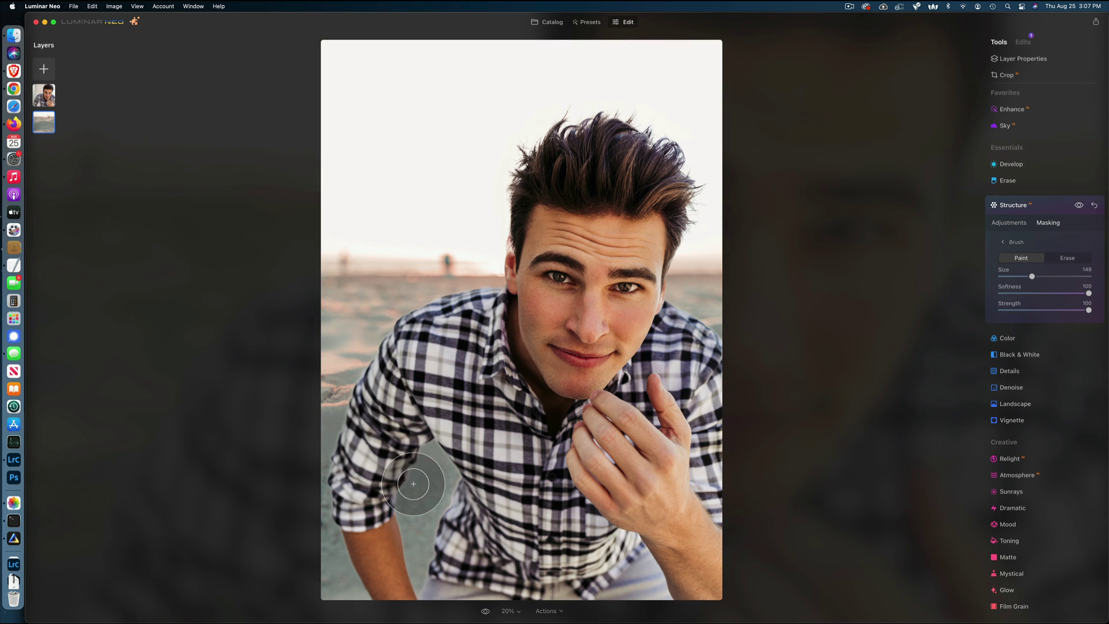
mouse_move(322, 507)
left_mouse_down()
mouse_move(329, 545)
mouse_move(358, 538)
left_mouse_up()
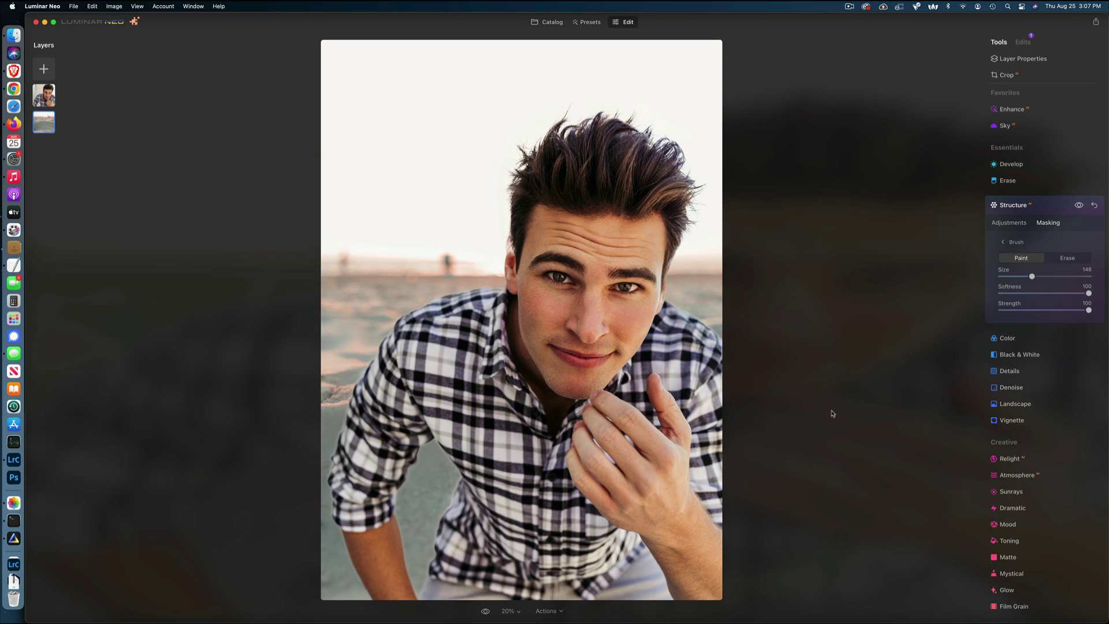
Close the Structure tool and compare the finished beach composite with the original portrait several times
left_click(1049, 207)
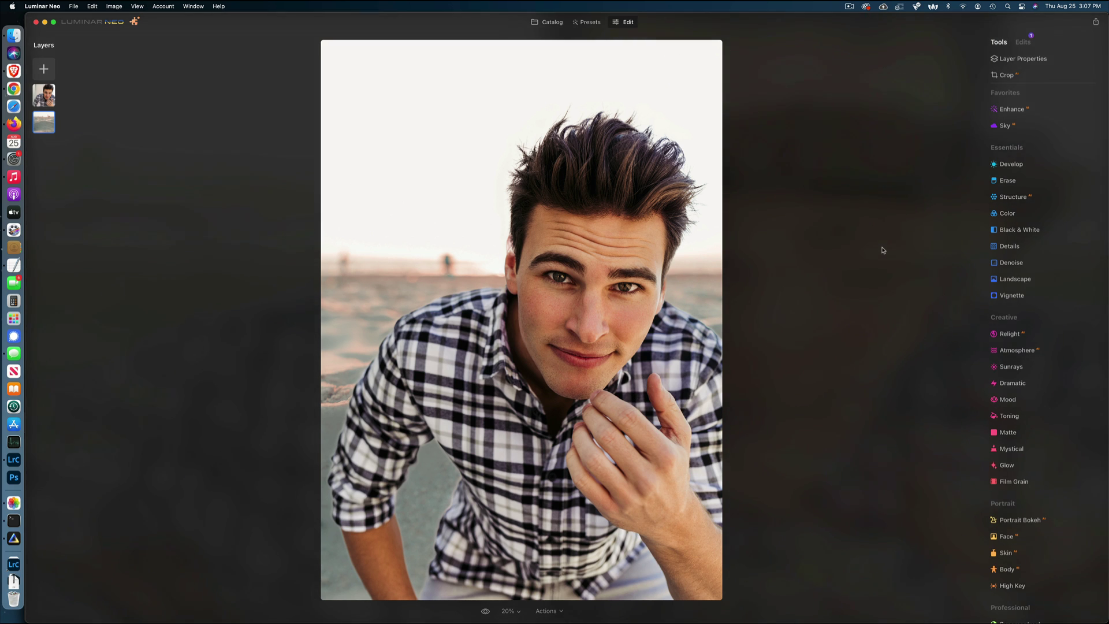
key("\\")
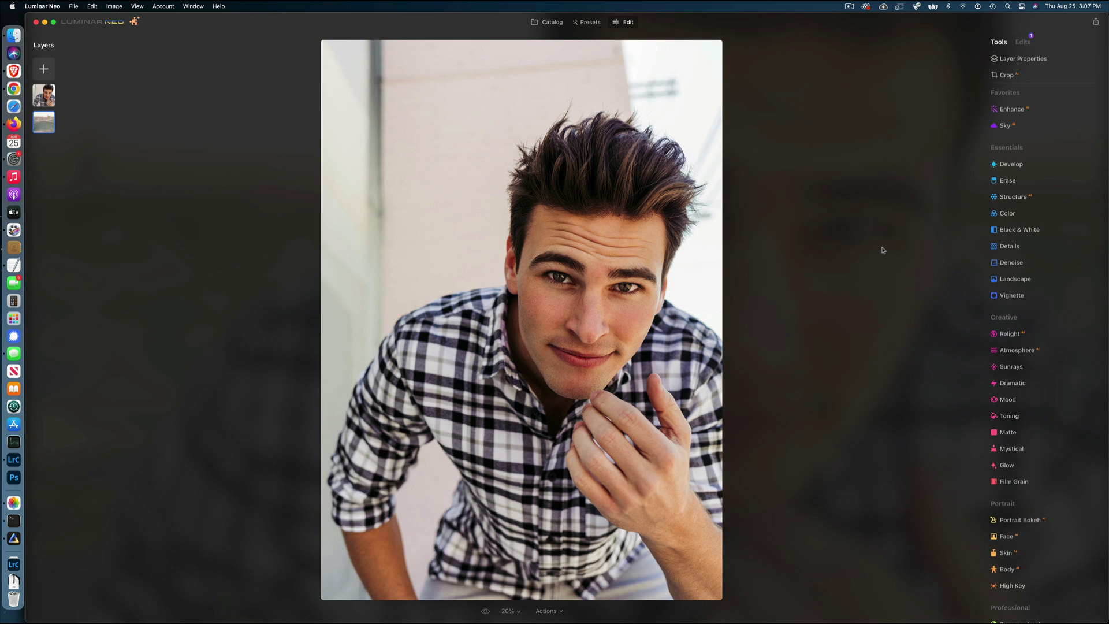
key("\\")
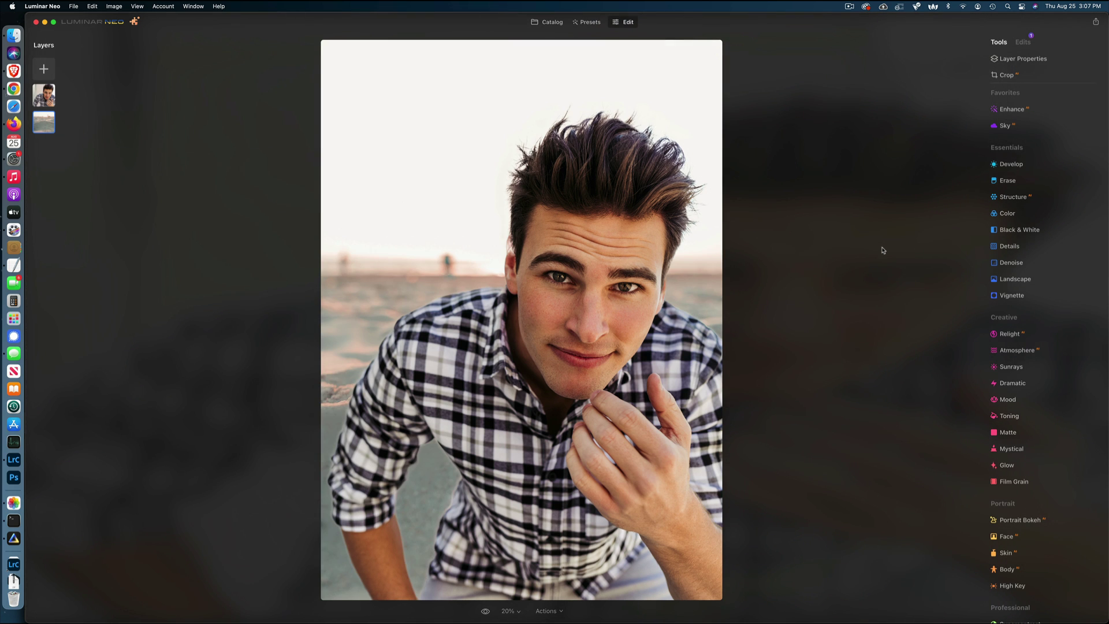
key("\\")
key("\\")
key("\\")
key("\\")
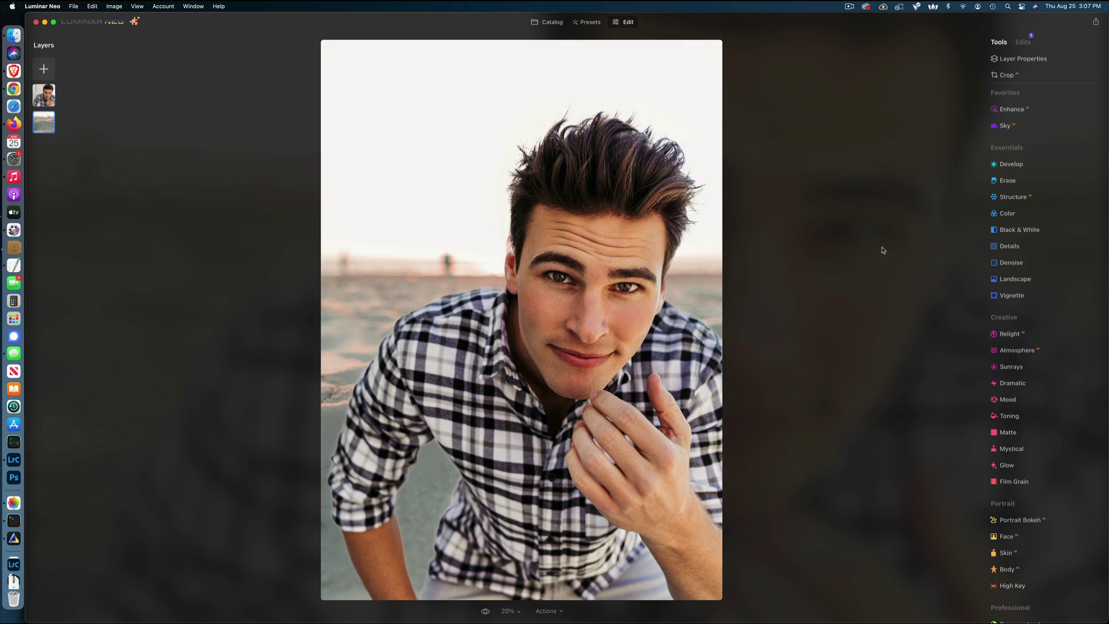
key("\\")
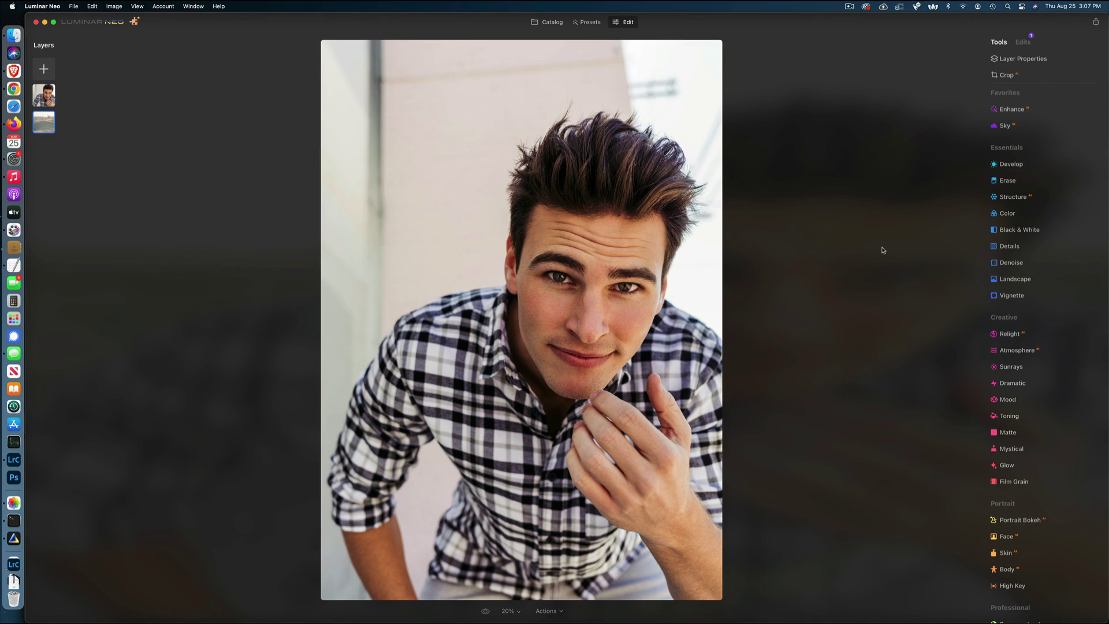
key("\\")
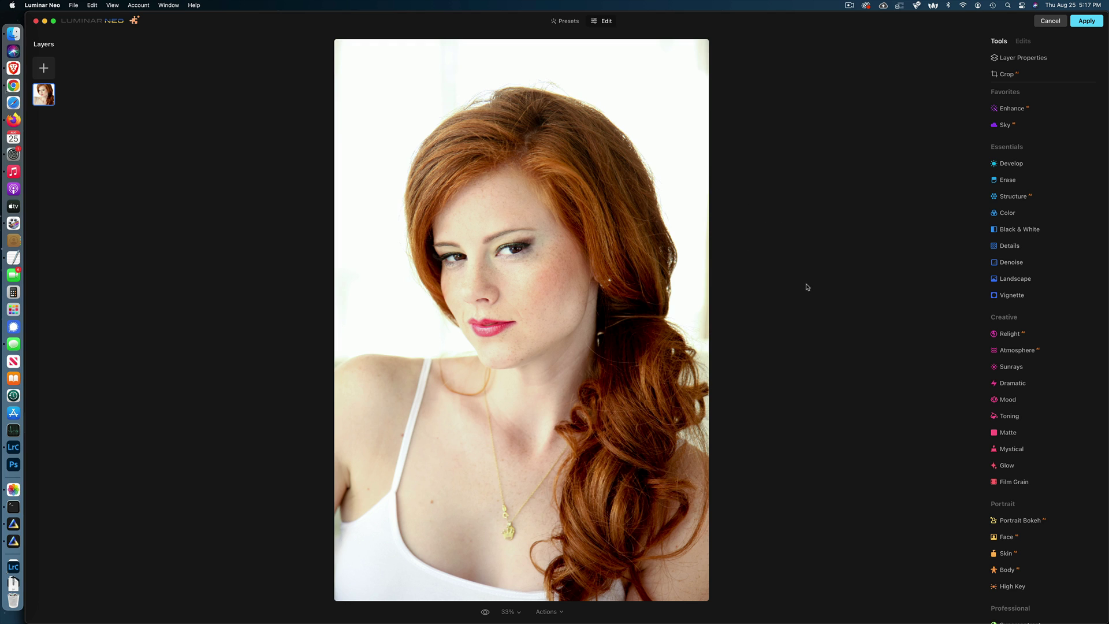
Remove the background from the red-haired woman's portrait with the layer's Portrait Background mask
left_click(1023, 58)
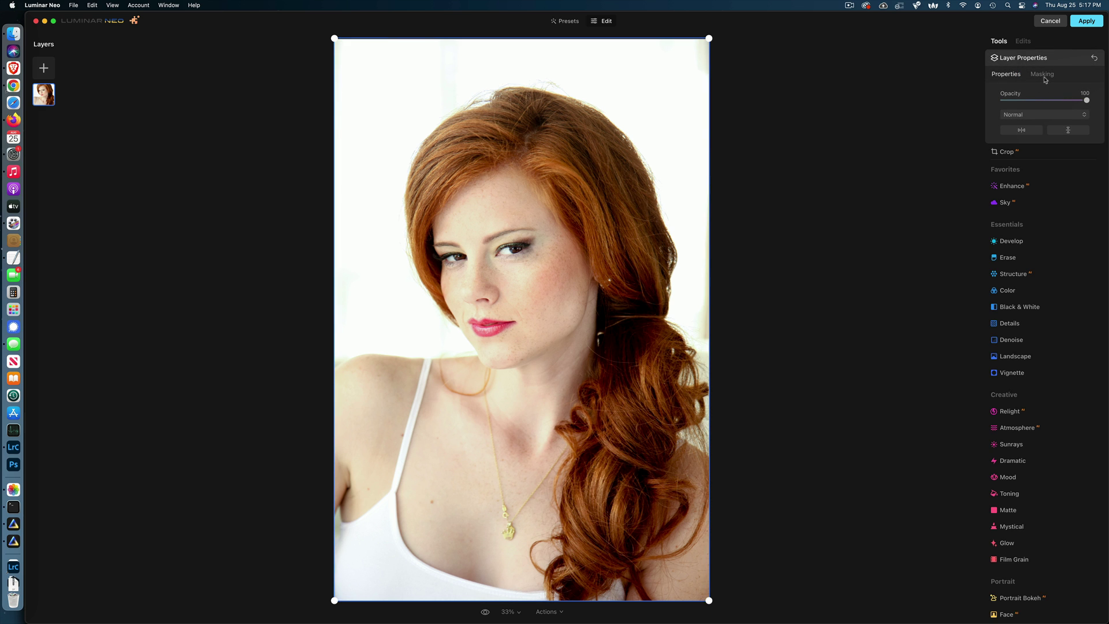
left_click(1042, 74)
left_click(1034, 145)
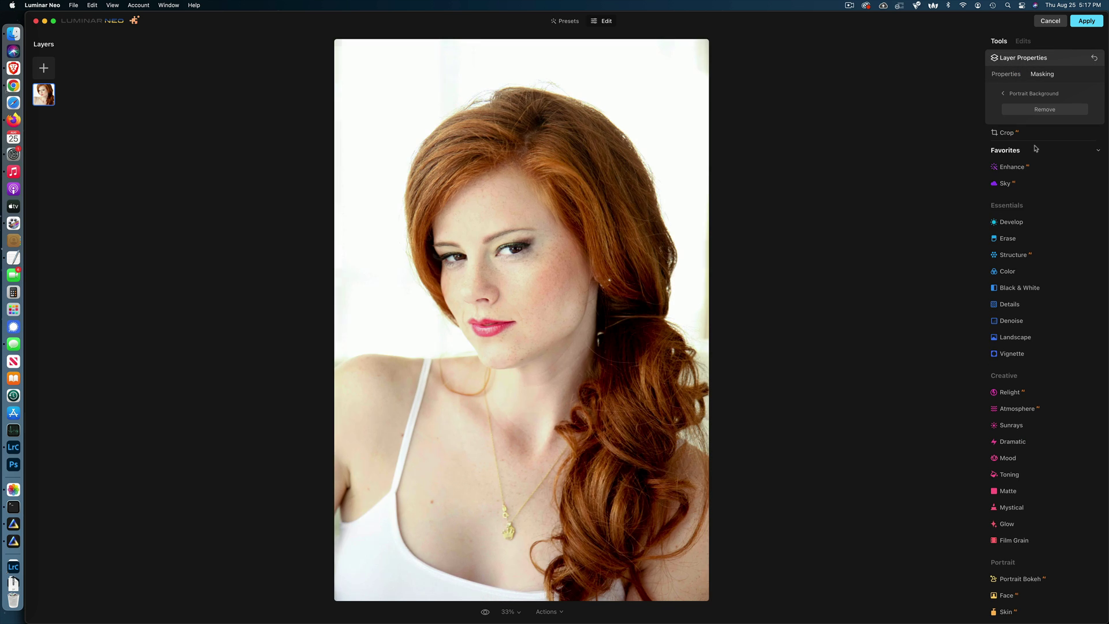
left_click(1041, 110)
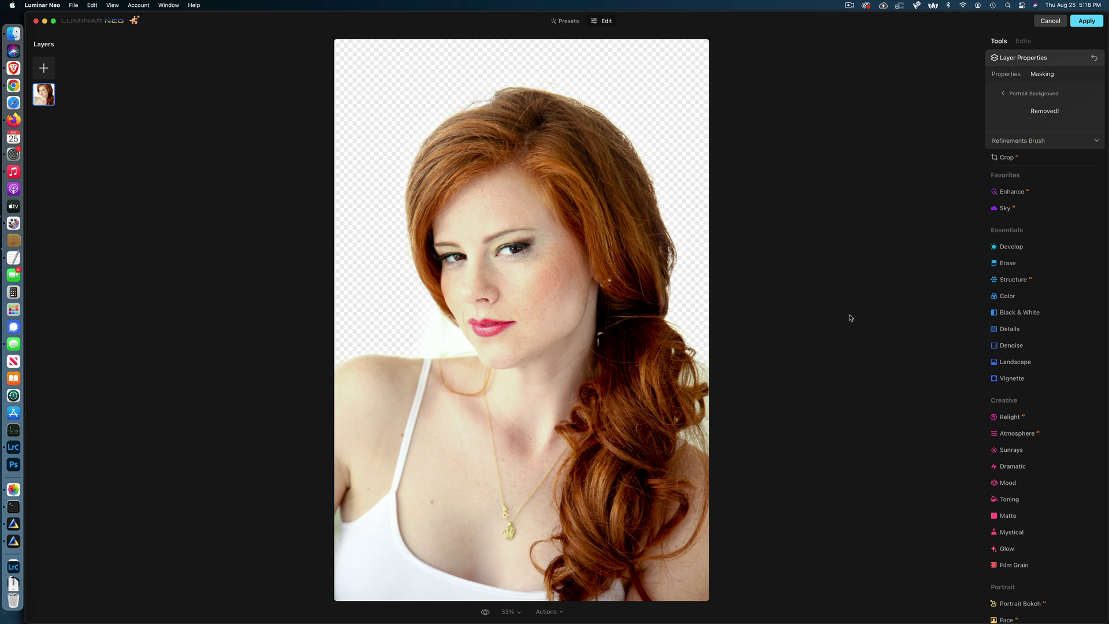
Paint the area between the image-left hair edge and the shoulder as Background with the Refinements Brush at size 100
key("super+1")
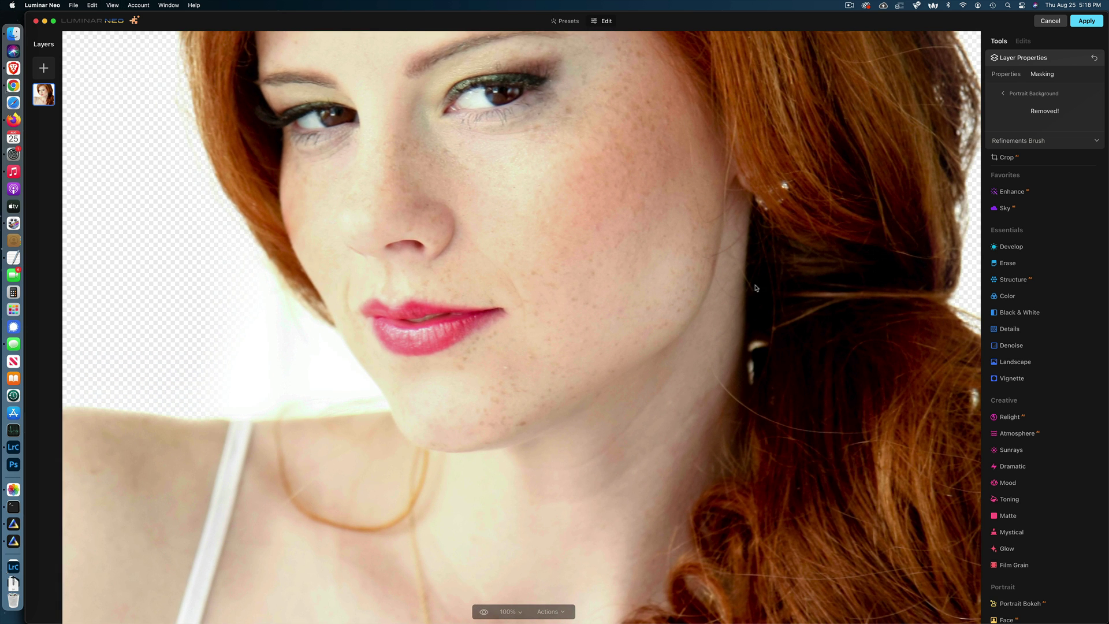
left_click(1055, 140)
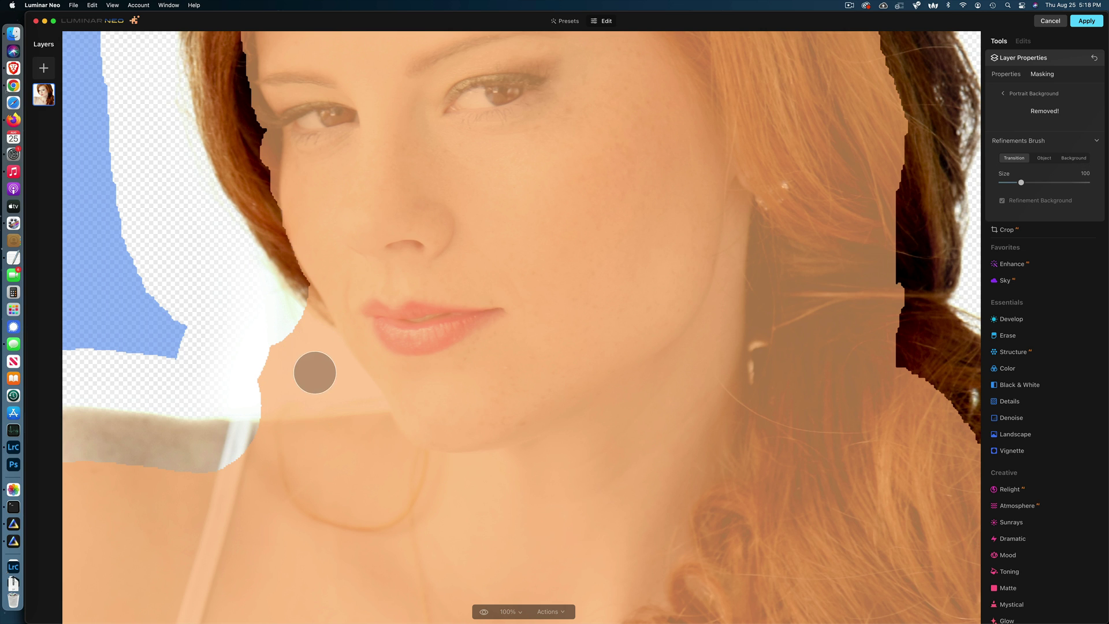
left_click(1074, 158)
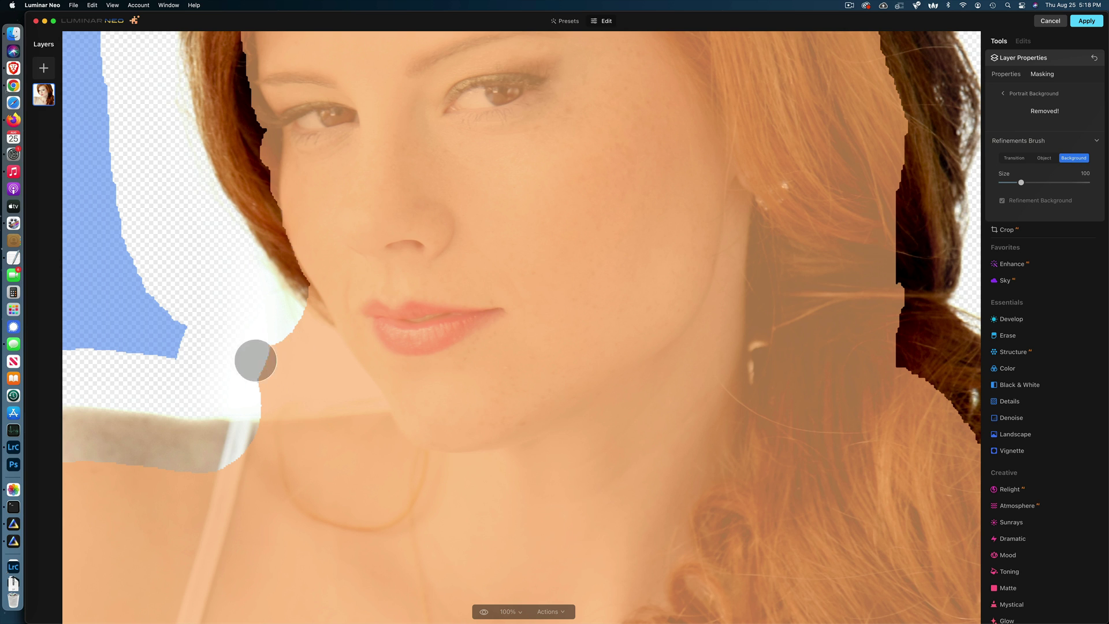
mouse_move(191, 372)
left_mouse_down()
mouse_move(315, 370)
mouse_move(241, 282)
mouse_move(251, 340)
mouse_move(175, 332)
mouse_move(231, 305)
mouse_move(223, 258)
mouse_move(201, 222)
mouse_move(200, 307)
mouse_move(139, 278)
mouse_move(110, 221)
mouse_move(173, 282)
mouse_move(125, 203)
mouse_move(190, 225)
left_mouse_up()
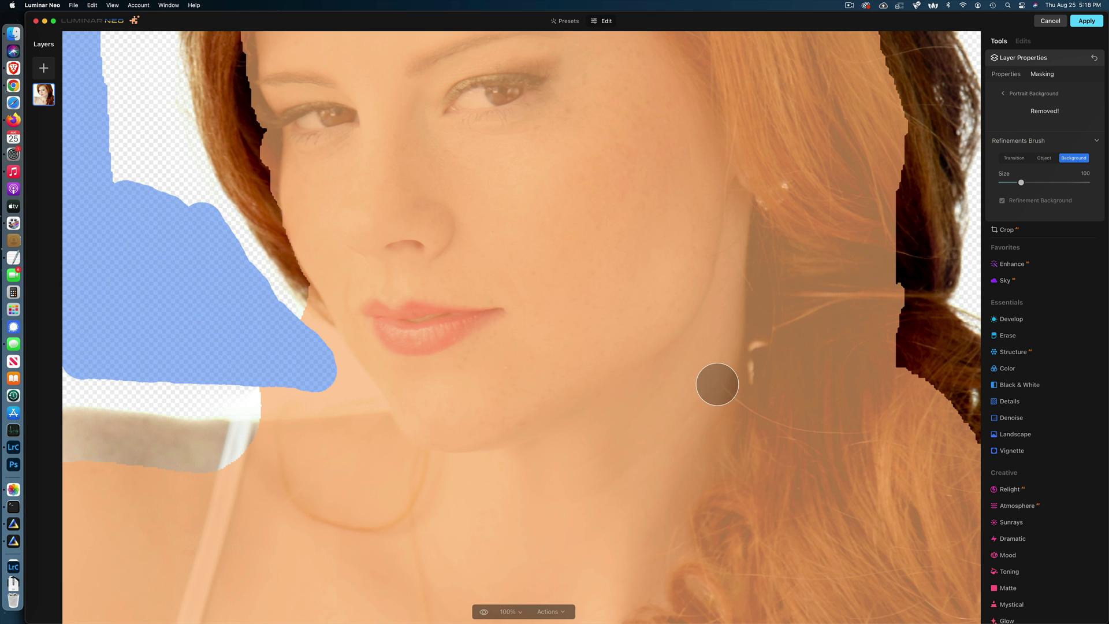
Paint a Transition line at size 52 along the image-left shoulder top and up the jawline to the hair tip
left_click(1014, 157)
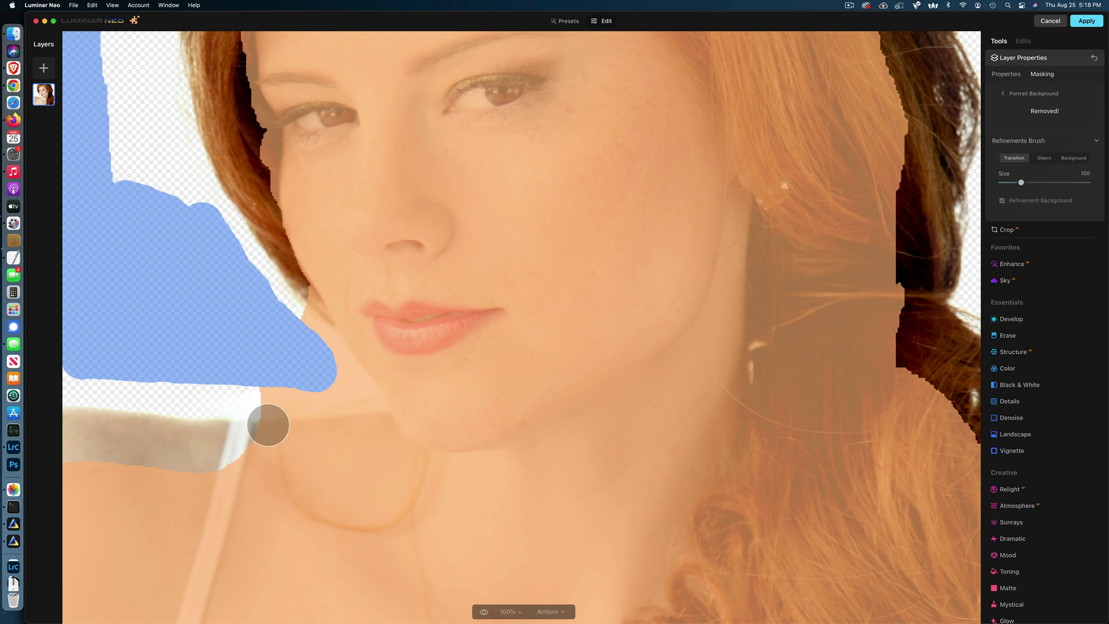
key("bracketleft")
key("bracketleft")
key("bracketleft")
key("bracketleft")
key("bracketleft")
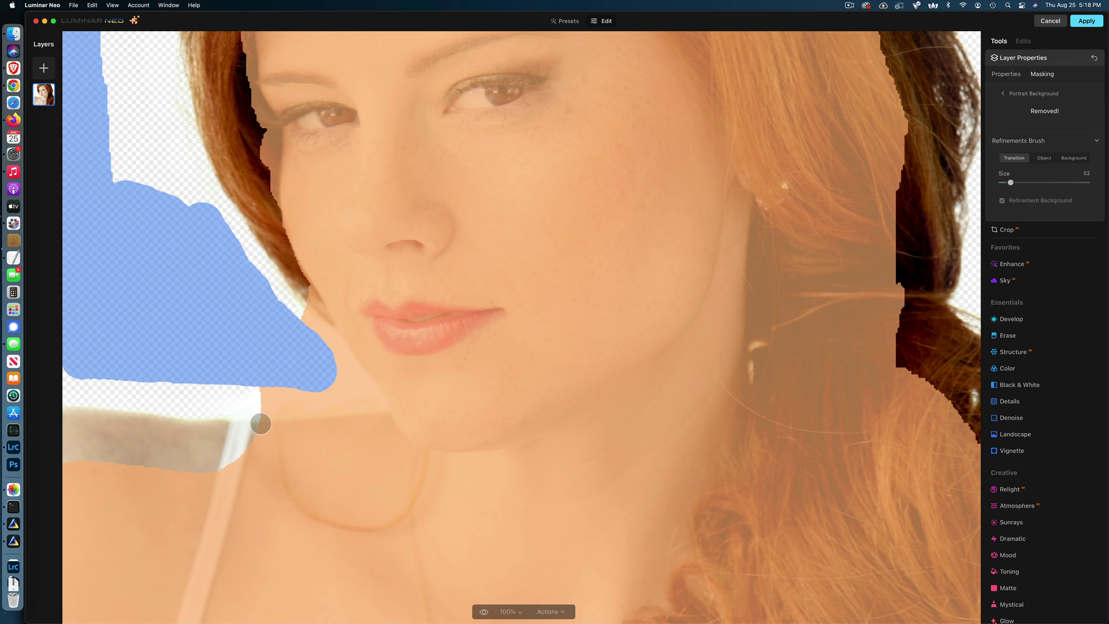
mouse_move(261, 423)
left_mouse_down()
mouse_move(391, 408)
mouse_move(382, 379)
mouse_move(290, 279)
left_mouse_up()
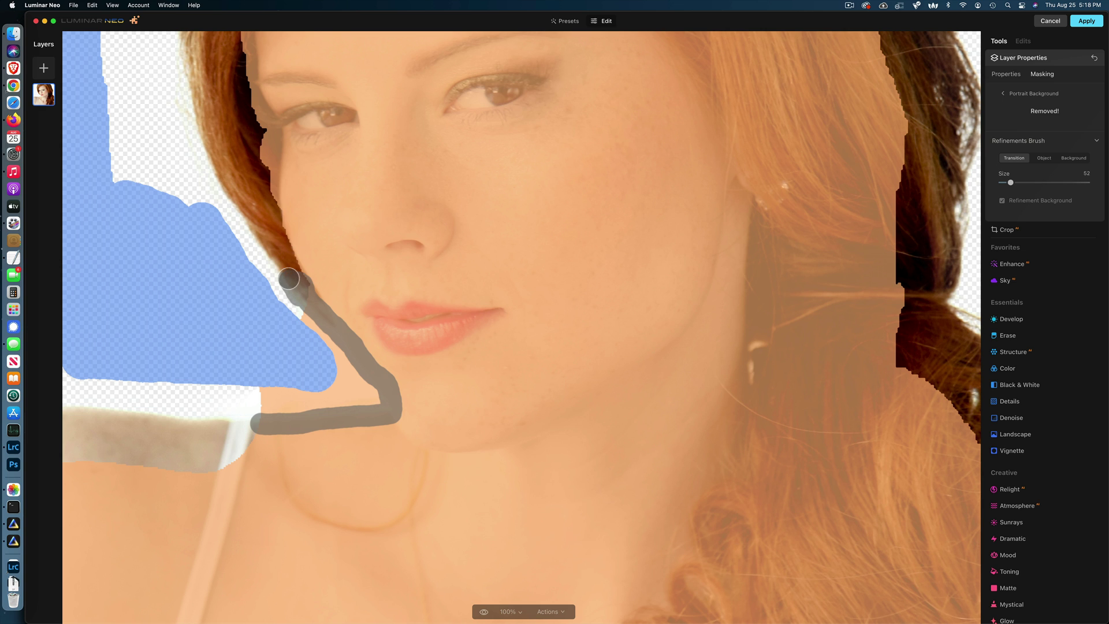
At size 52, paint the wedge between jaw and shoulder as Background, and the jaw, hair tip and shoulder edge as Object
left_click(1063, 158)
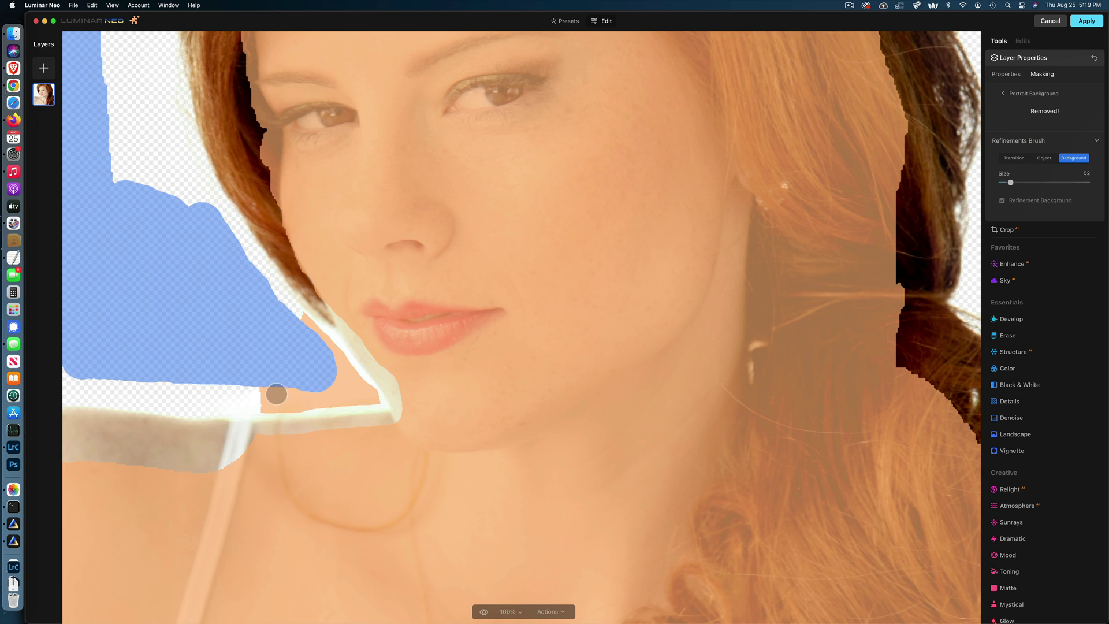
mouse_move(265, 404)
left_mouse_down()
mouse_move(372, 396)
mouse_move(293, 316)
mouse_move(346, 383)
mouse_move(253, 390)
left_mouse_up()
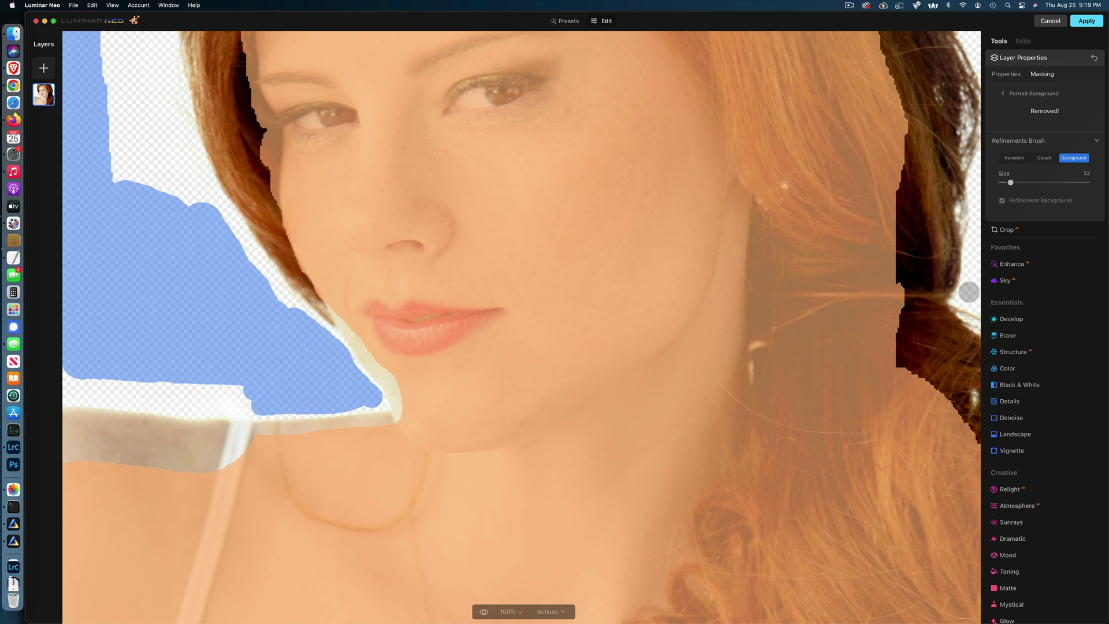
left_click(1044, 159)
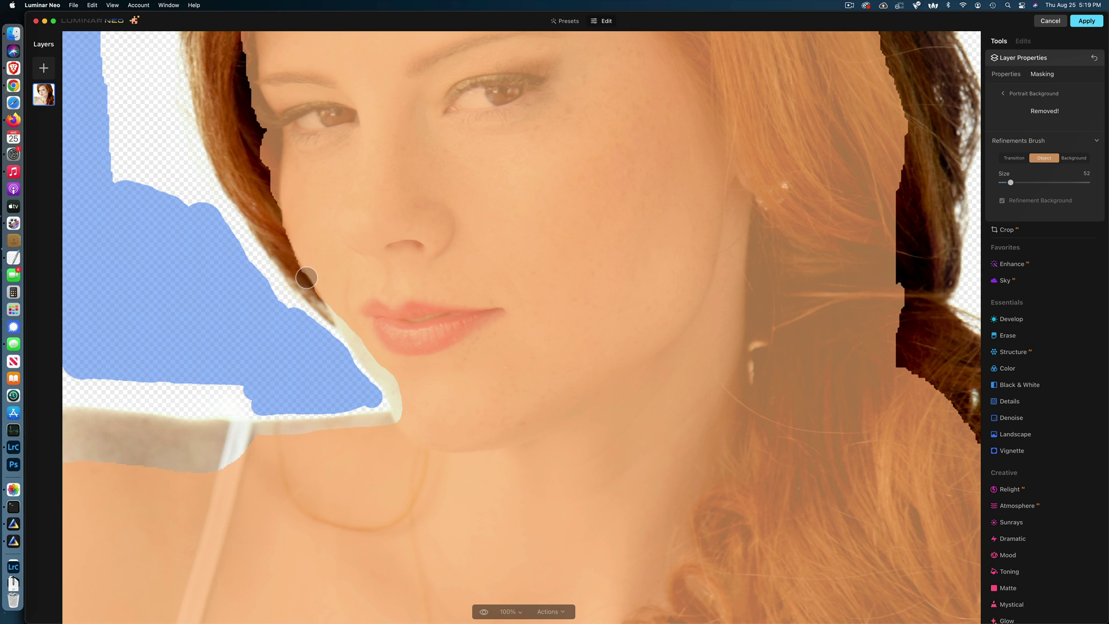
mouse_move(307, 278)
left_mouse_down()
mouse_move(389, 374)
mouse_move(400, 408)
mouse_move(393, 424)
mouse_move(207, 435)
mouse_move(243, 452)
mouse_move(160, 464)
mouse_move(231, 468)
left_mouse_up()
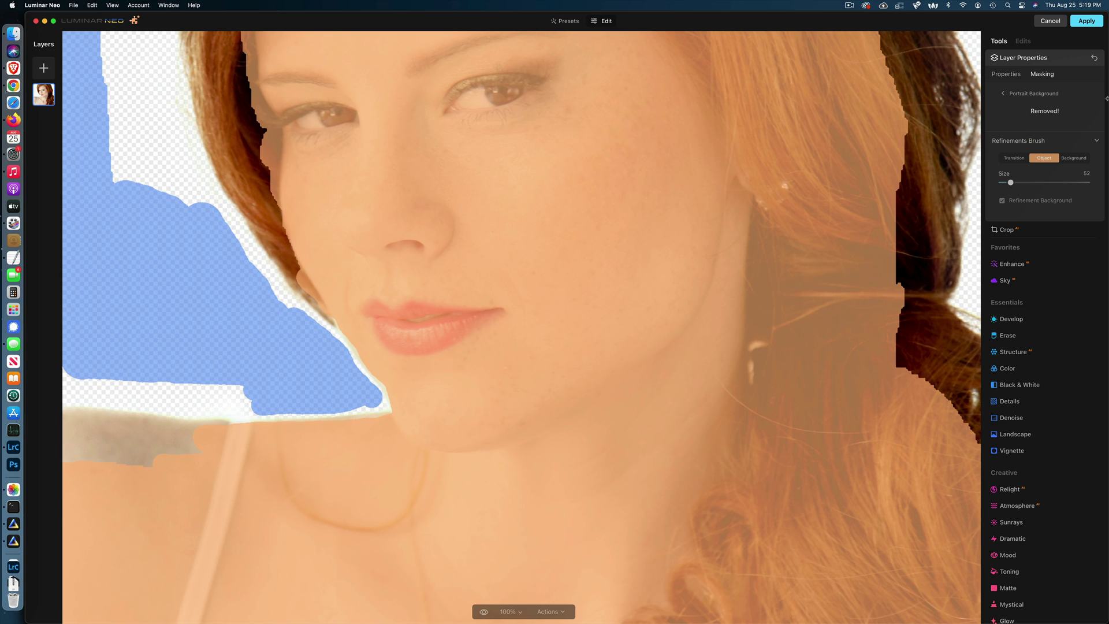
Paint the remaining strip above the image-left shoulder and the wedge's tip near the chin as Background, and apply the refinement
left_click(1075, 158)
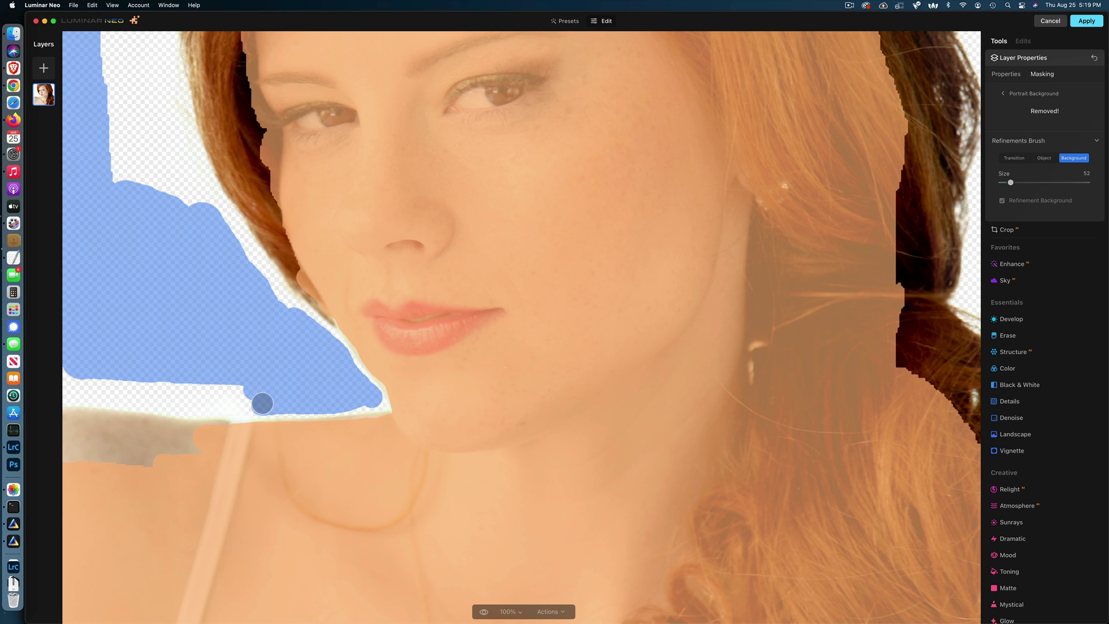
mouse_move(262, 404)
left_mouse_down()
mouse_move(144, 391)
mouse_move(255, 388)
left_mouse_up()
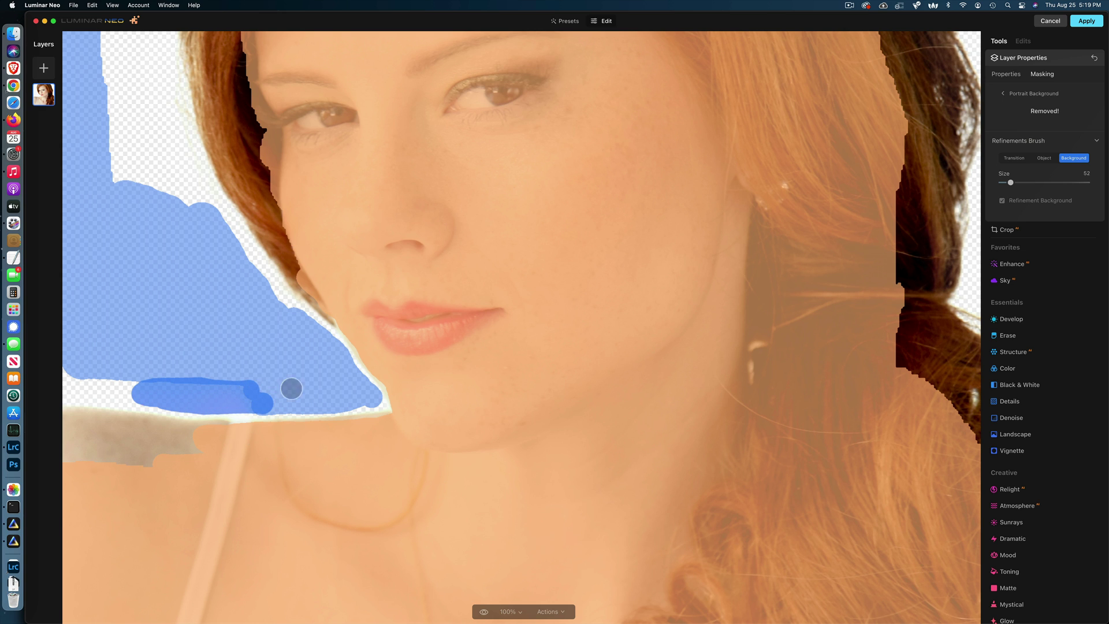
left_click_drag(371, 397, 357, 398)
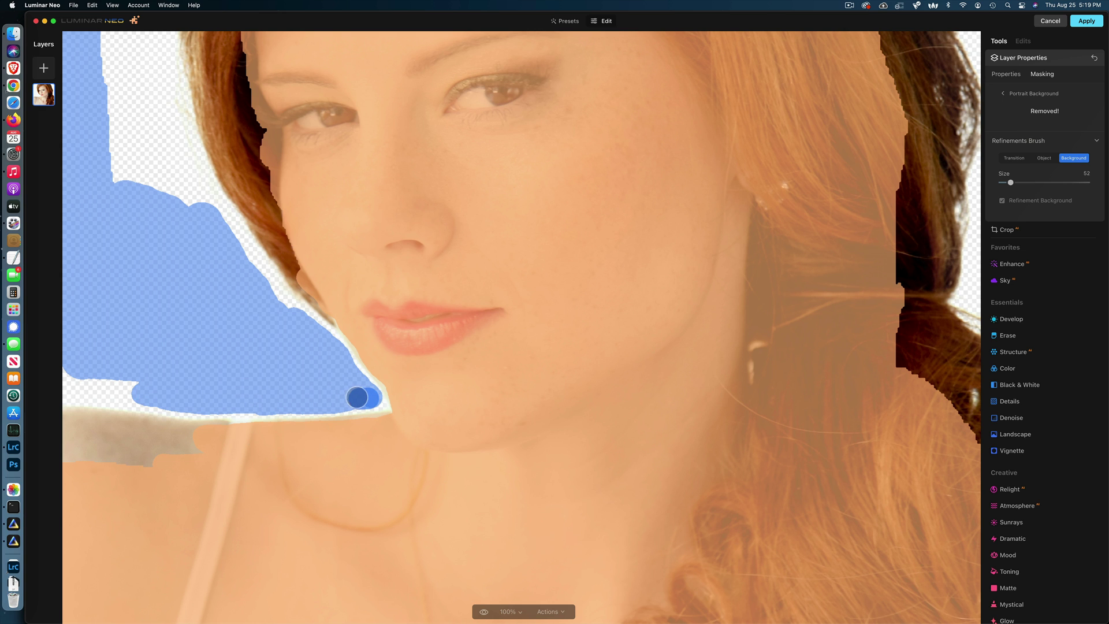
left_click(1065, 141)
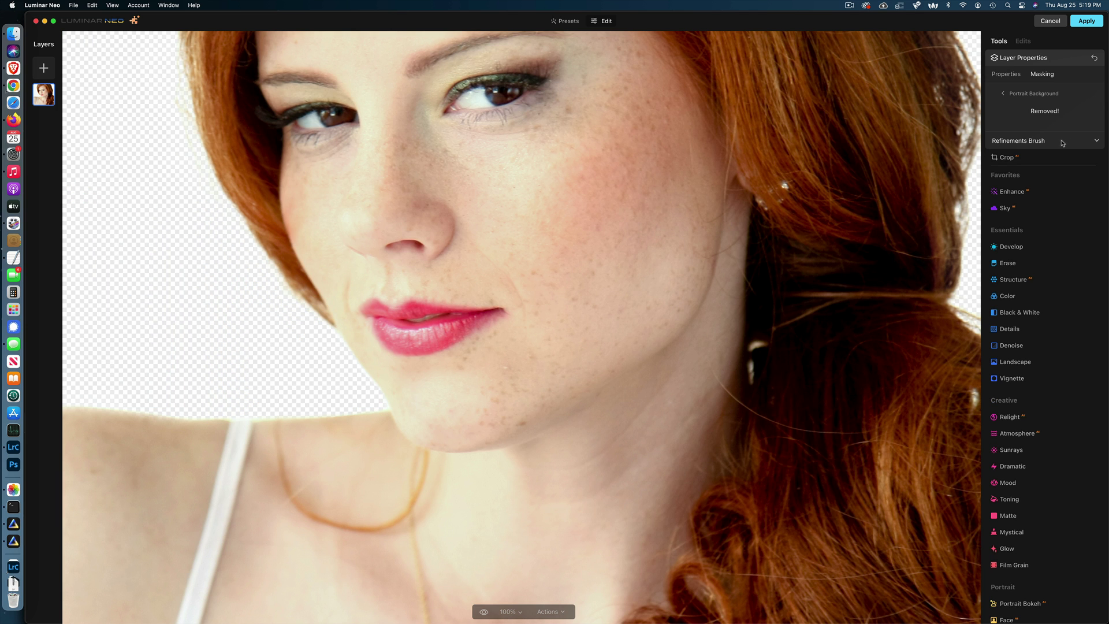
Paint the outer curls and the image-right shoulder edge as Transition with the Refinements Brush at size 100
left_click(1062, 143)
scroll(537, 190, "right", 3)
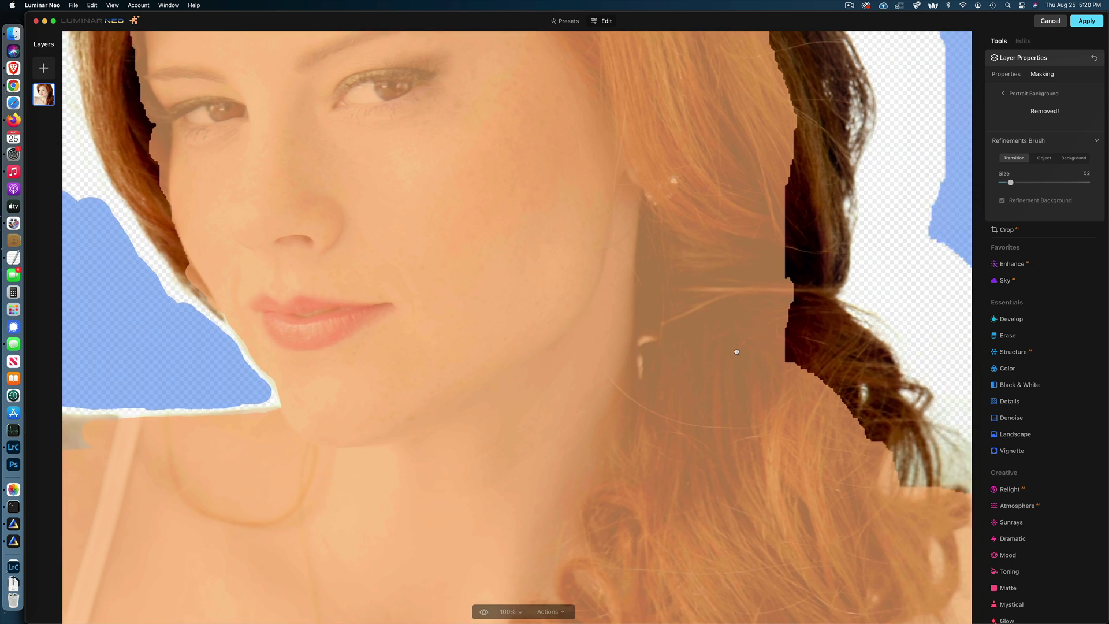
scroll(537, 190, "down", 5)
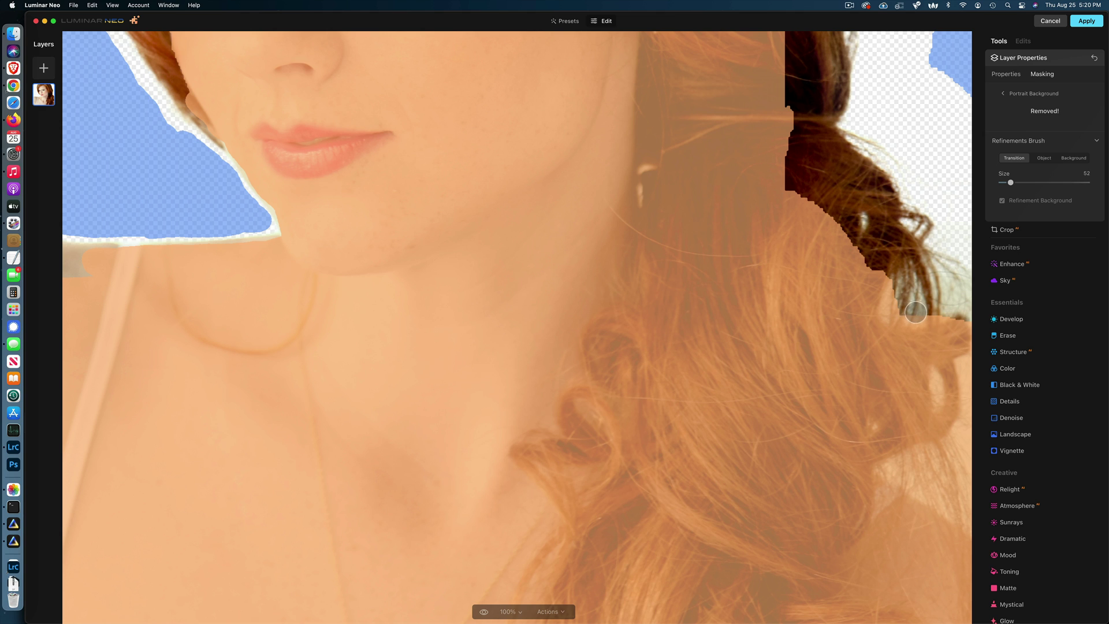
key("bracketright")
key("bracketright")
key("bracketright")
key("bracketright")
key("bracketright")
mouse_move(913, 309)
left_mouse_down()
mouse_move(959, 324)
mouse_move(956, 382)
mouse_move(938, 371)
mouse_move(937, 405)
mouse_move(953, 378)
mouse_move(963, 528)
mouse_move(945, 507)
mouse_move(905, 494)
mouse_move(886, 467)
mouse_move(954, 432)
mouse_move(921, 484)
mouse_move(944, 472)
mouse_move(969, 379)
mouse_move(948, 306)
mouse_move(897, 282)
mouse_move(896, 317)
mouse_move(897, 270)
mouse_move(954, 289)
mouse_move(939, 264)
mouse_move(957, 287)
mouse_move(906, 267)
mouse_move(871, 223)
left_mouse_up()
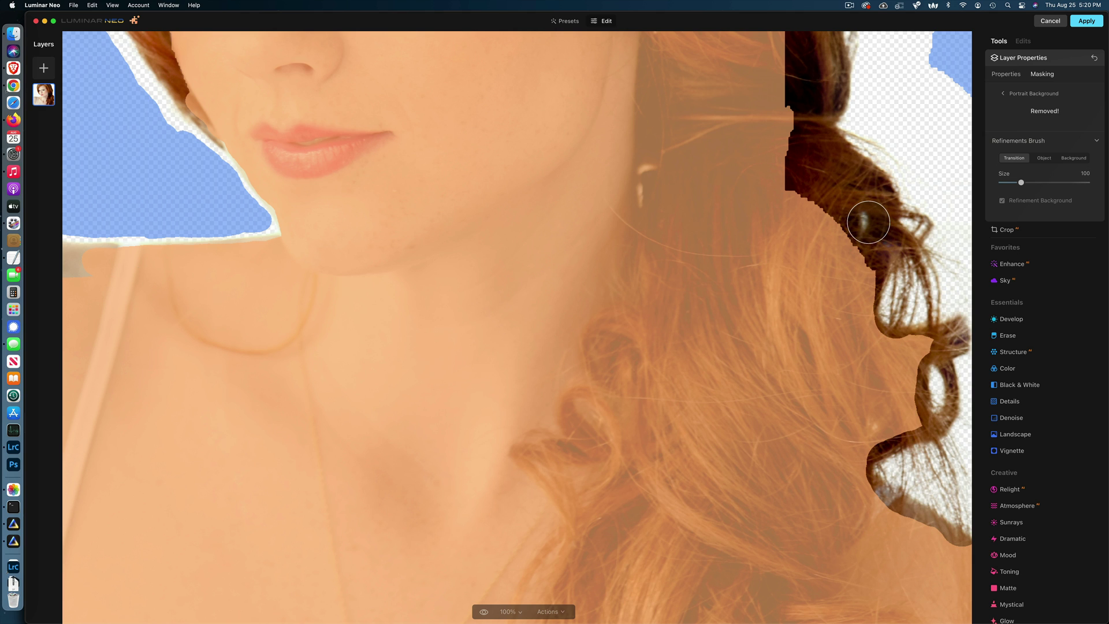
Reduce the brush to size 52 and dab Transition on the small gap in the curls and the area above the shoulder
key("bracketleft")
key("bracketleft")
key("bracketleft")
key("bracketleft")
key("bracketleft")
left_click(866, 222)
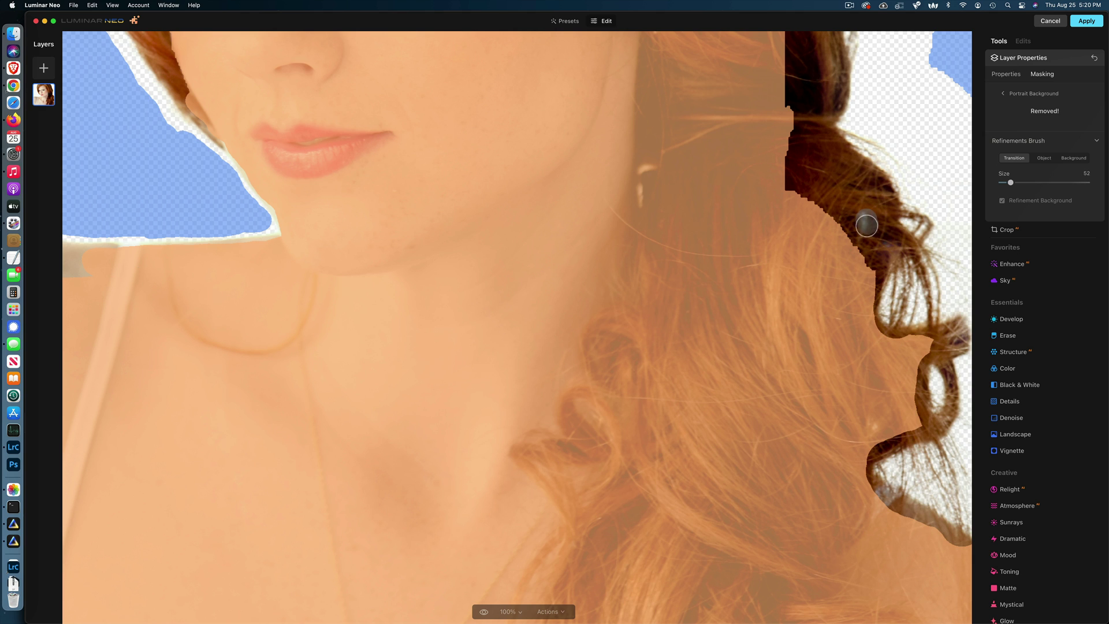
left_click(913, 464)
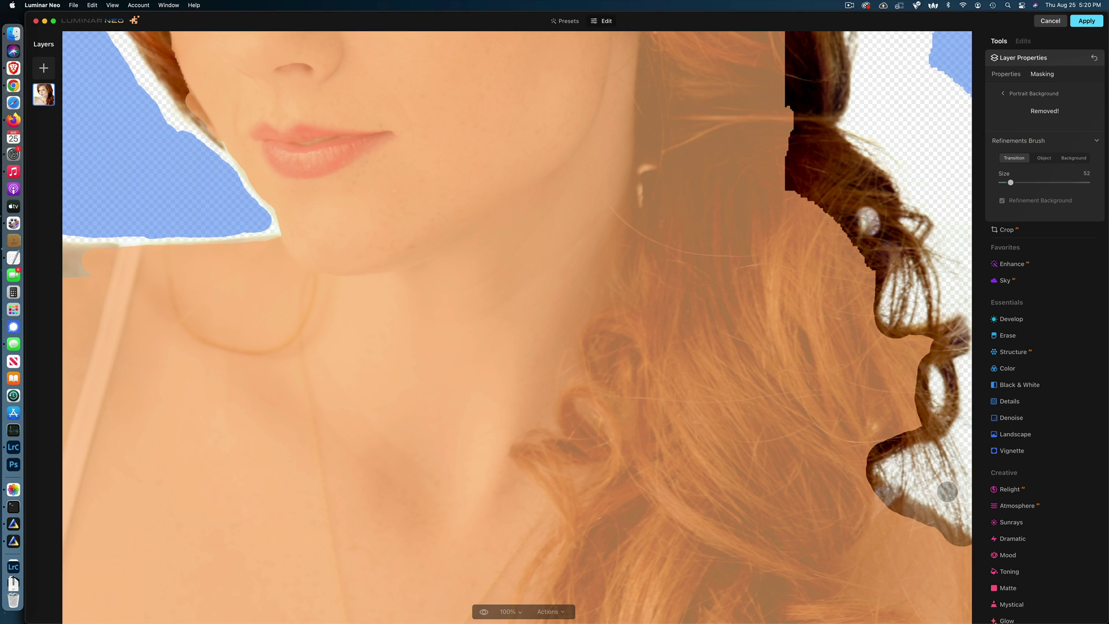
Paint the image-right shoulder edge and the solid parts of the outer curls as Object, and apply the refinement
left_click(1045, 158)
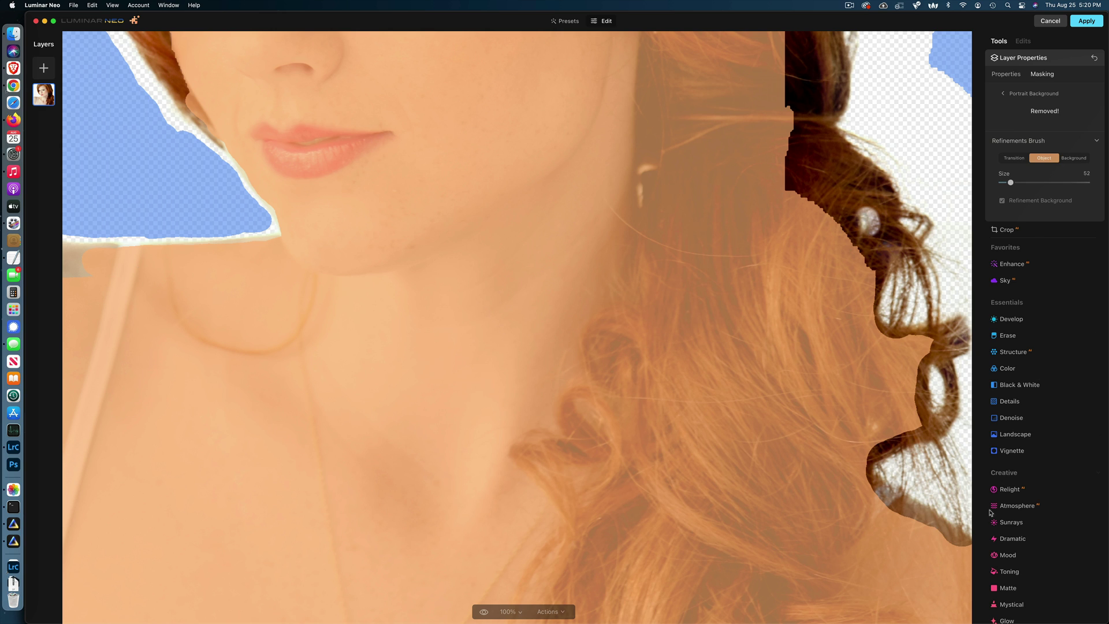
left_click(873, 490)
mouse_move(886, 499)
left_mouse_down()
mouse_move(968, 554)
mouse_move(864, 493)
mouse_move(858, 458)
mouse_move(913, 423)
mouse_move(912, 353)
mouse_move(944, 339)
mouse_move(881, 346)
mouse_move(857, 335)
mouse_move(856, 273)
mouse_move(879, 257)
left_mouse_up()
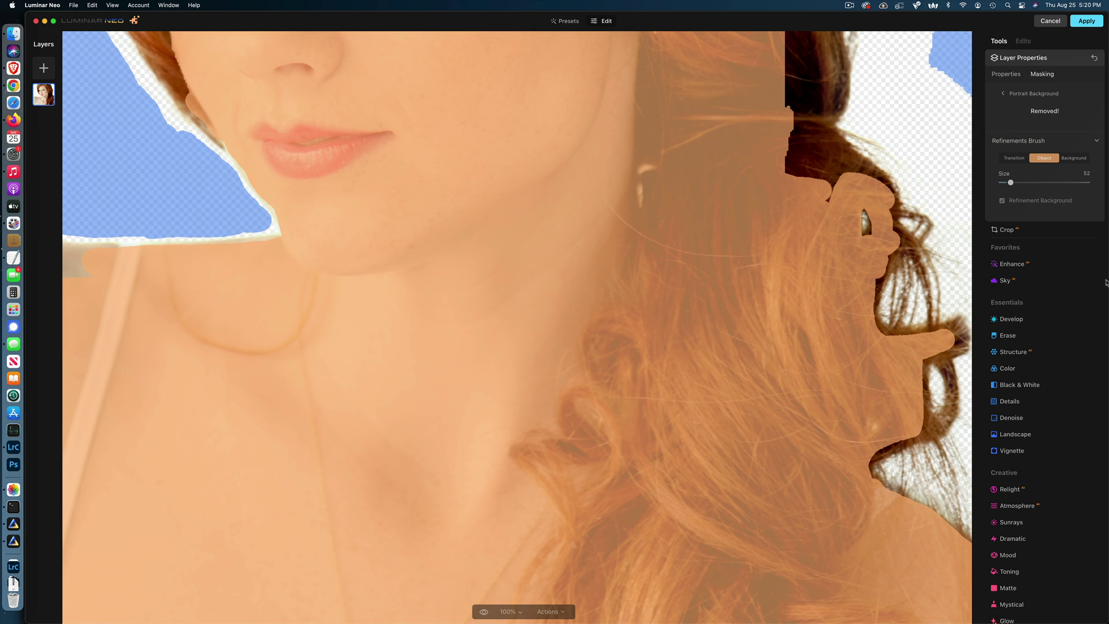
left_click(1066, 139)
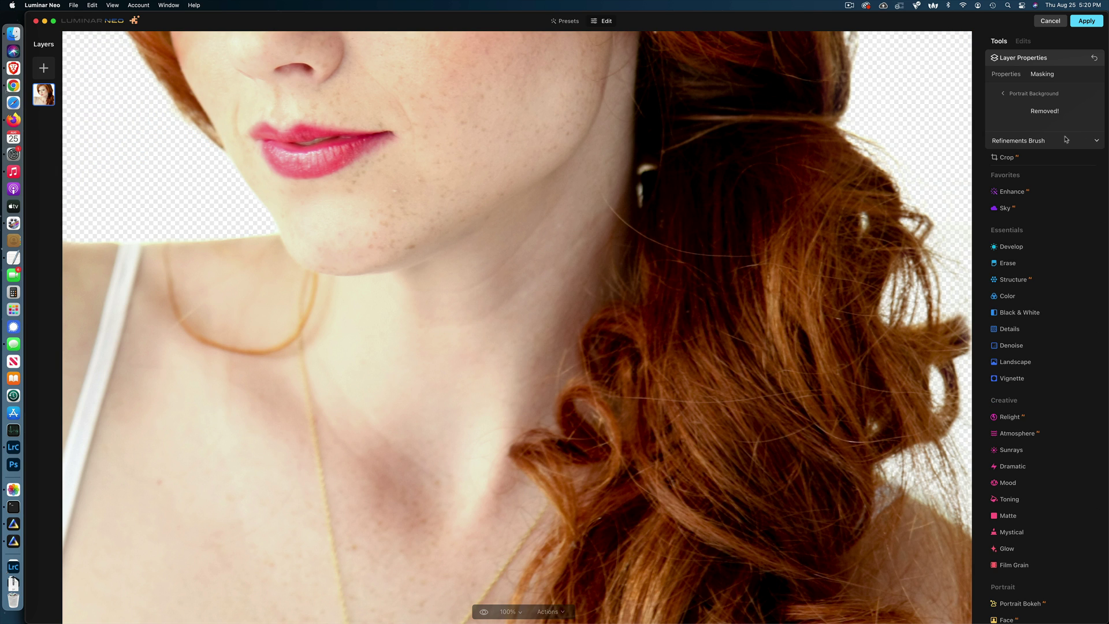
Paint the band of hair around the crown and down both sides of the head as Object at size 52, and apply the refinement
left_click(1066, 139)
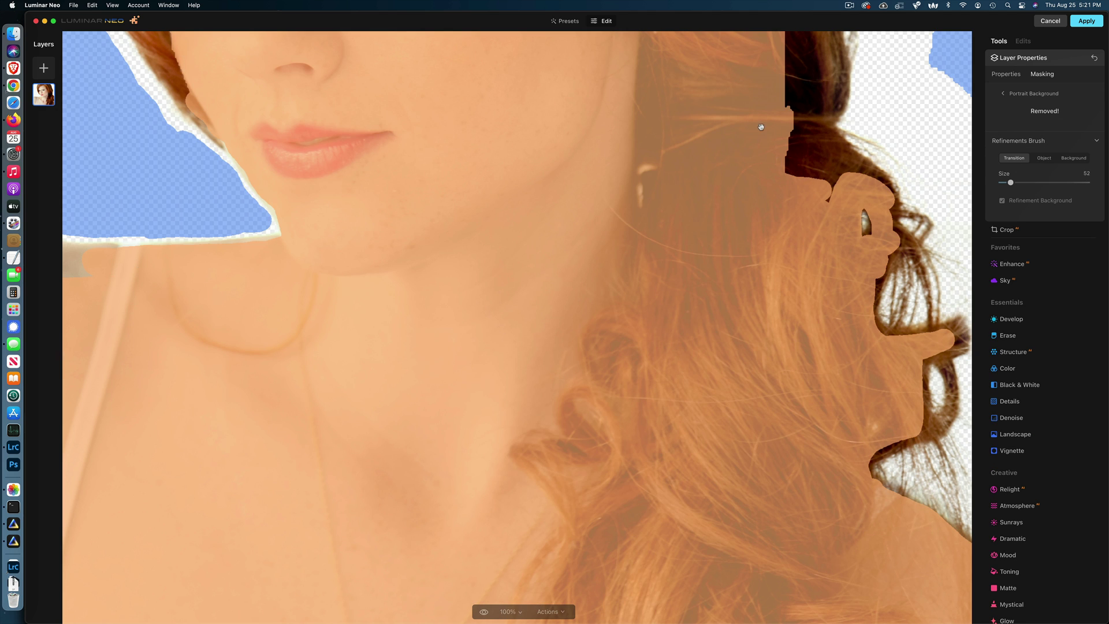
scroll(812, 181, "up", 5)
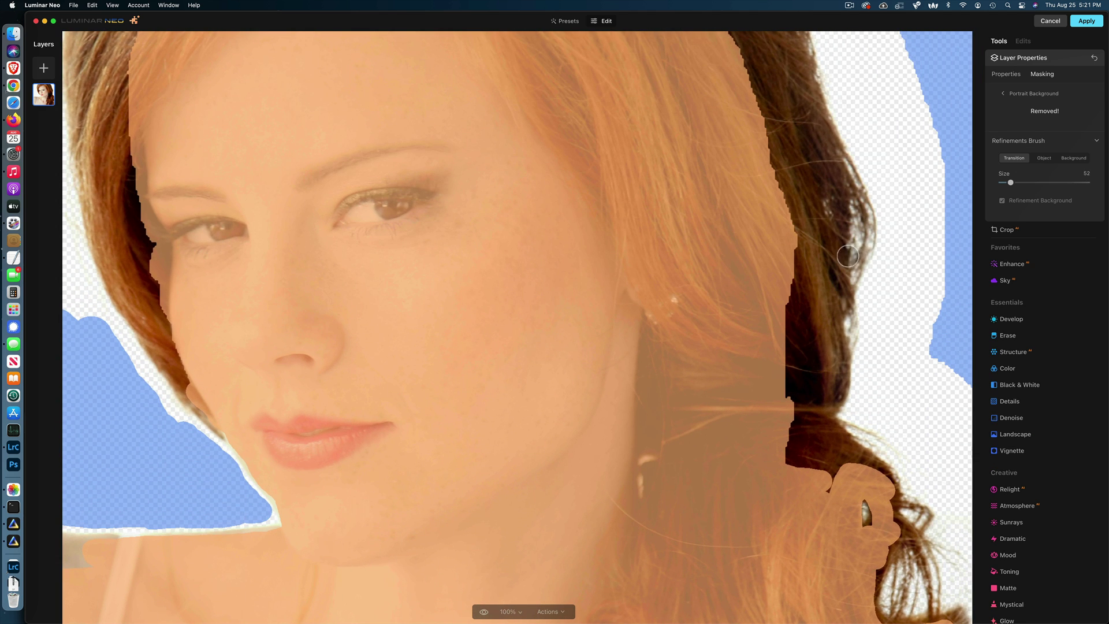
left_click_drag(811, 147, 809, 342)
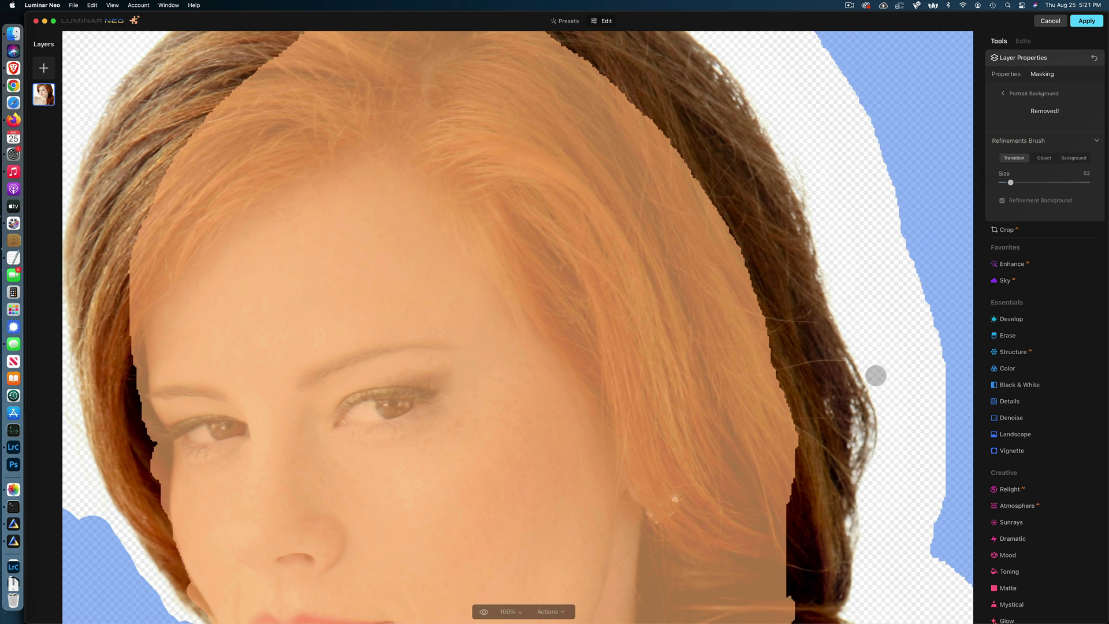
key("super+minus")
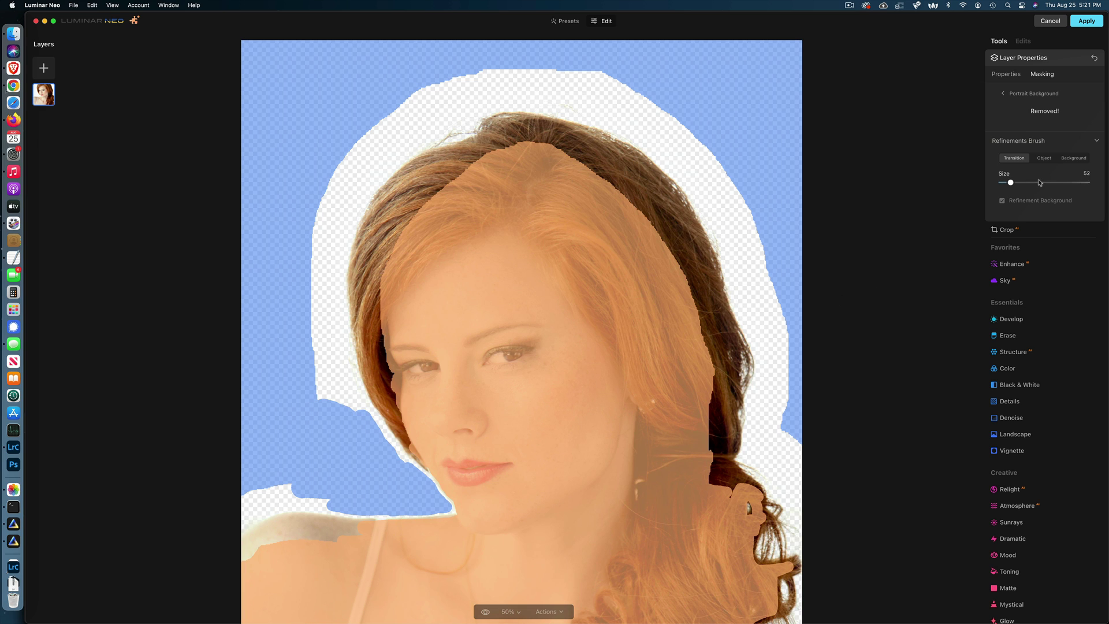
left_click(1045, 157)
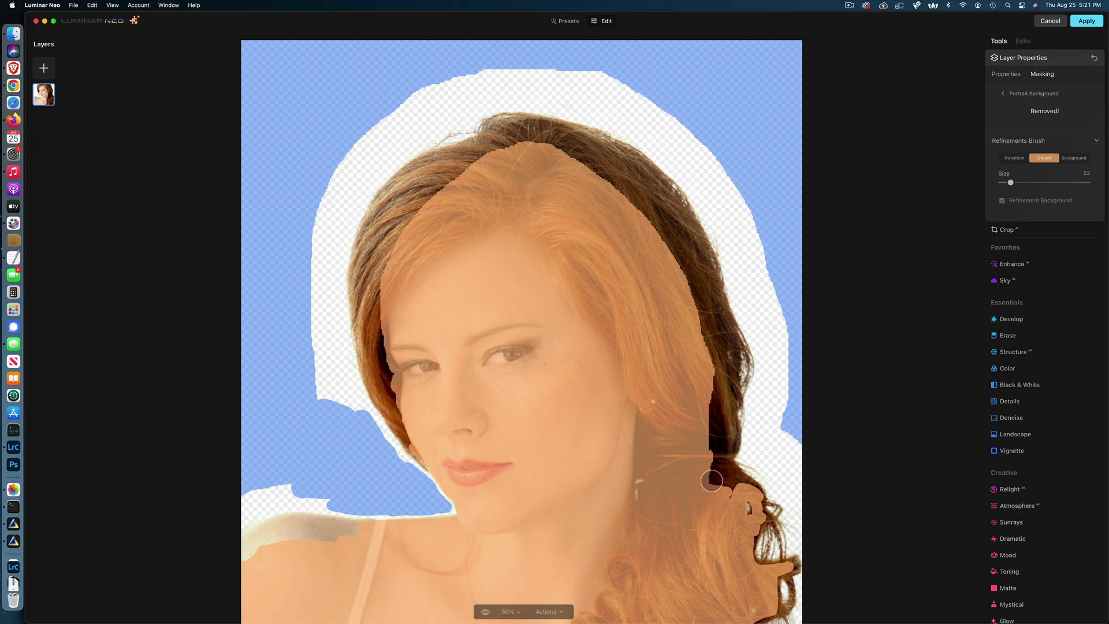
mouse_move(714, 402)
left_mouse_down()
mouse_move(695, 263)
mouse_move(605, 177)
mouse_move(628, 183)
mouse_move(643, 221)
mouse_move(671, 242)
mouse_move(657, 208)
mouse_move(532, 138)
mouse_move(503, 145)
mouse_move(406, 216)
mouse_move(370, 291)
left_mouse_up()
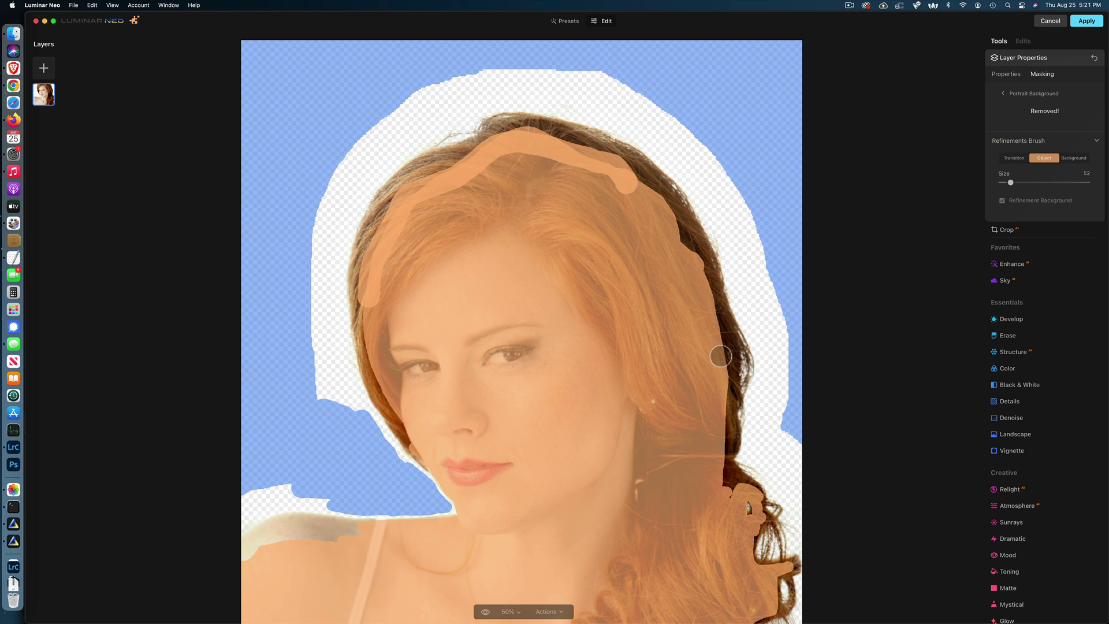
key("super+minus")
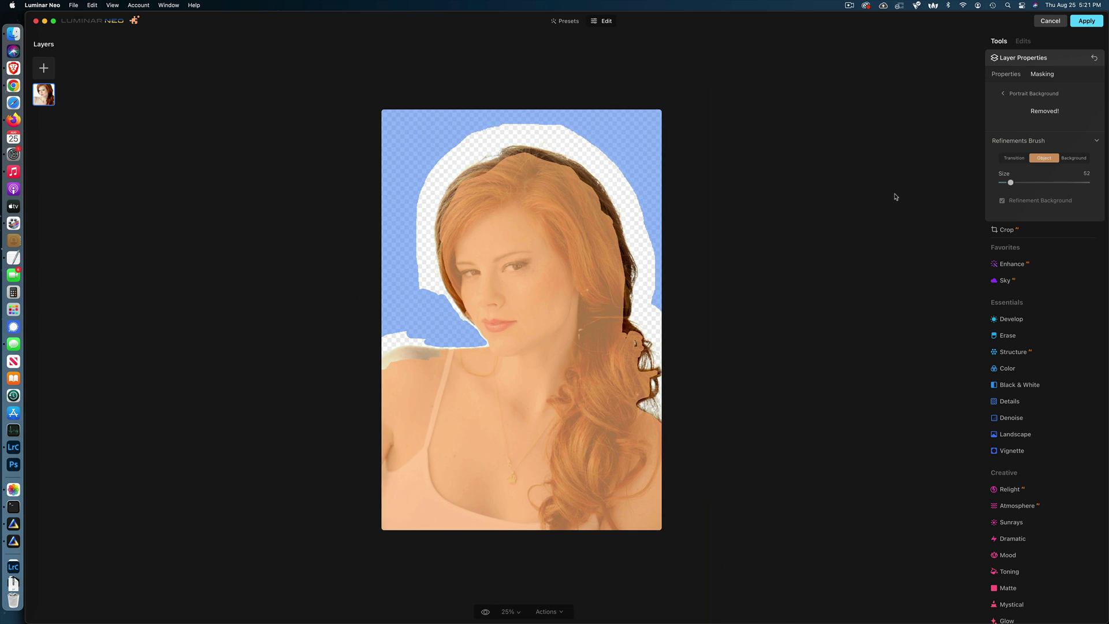
left_click(1063, 142)
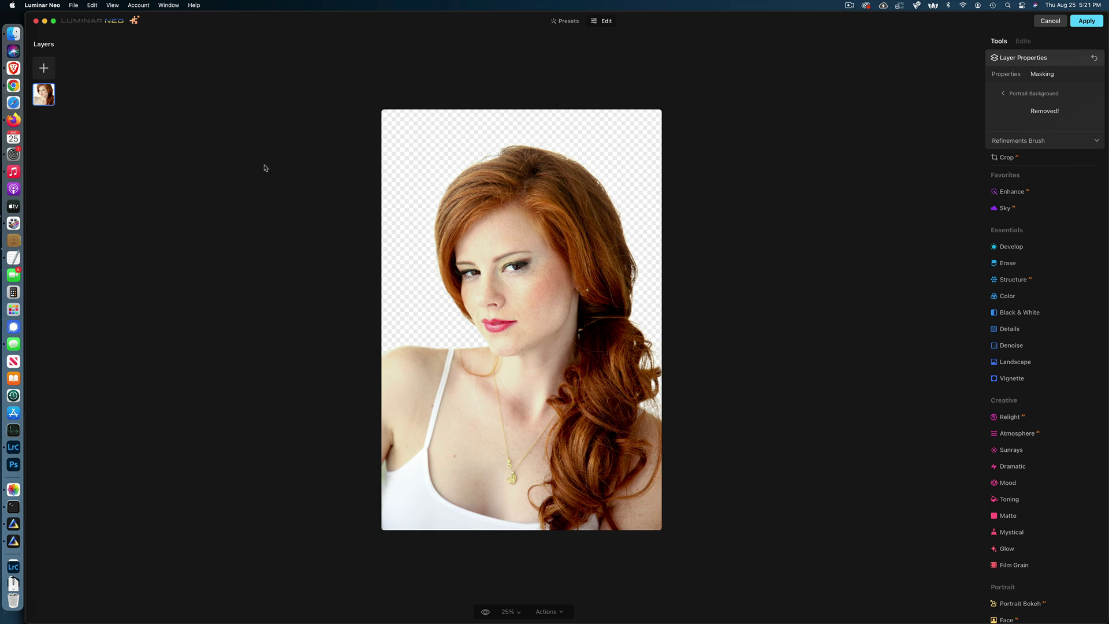
Add the grey weathered-wall texture as a new layer, map it to Fill the canvas, and set its opacity to 100
left_click(44, 69)
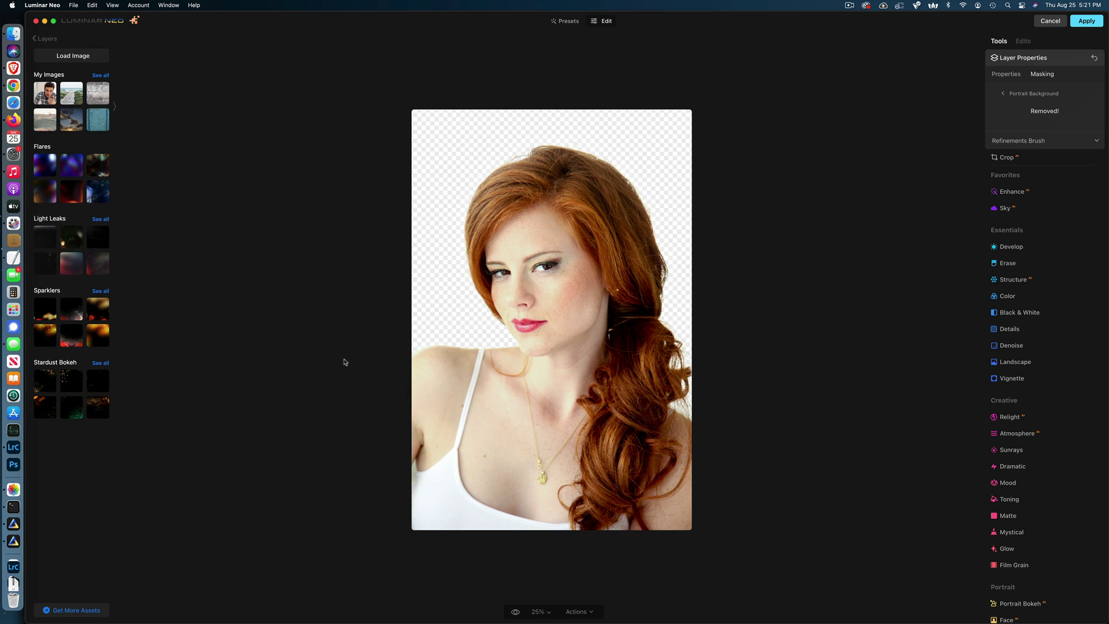
left_click(98, 93)
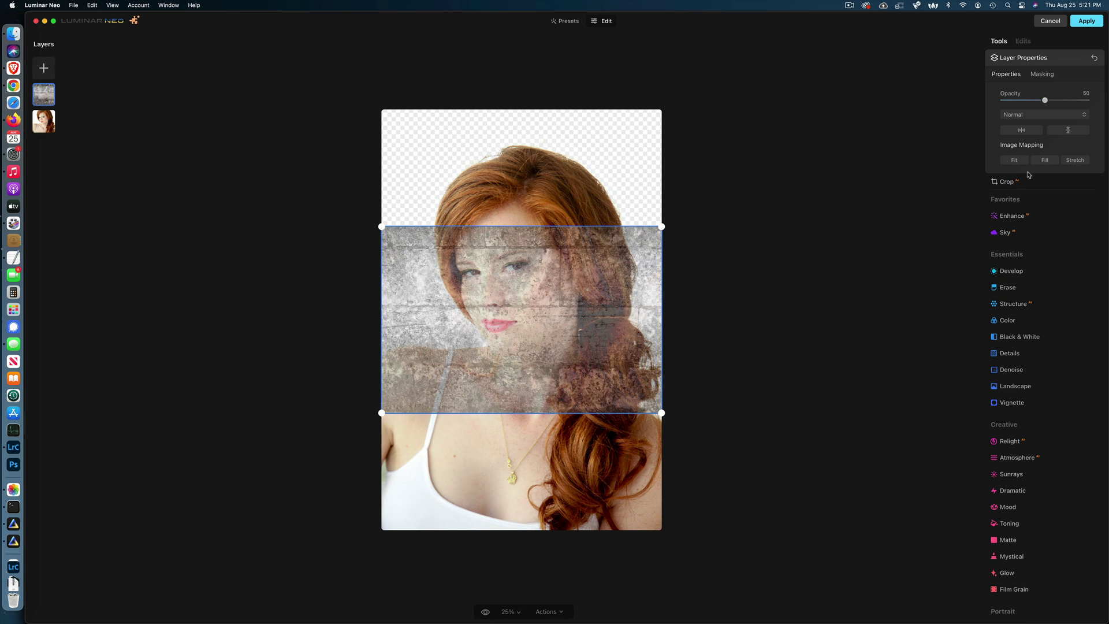
left_click(1045, 160)
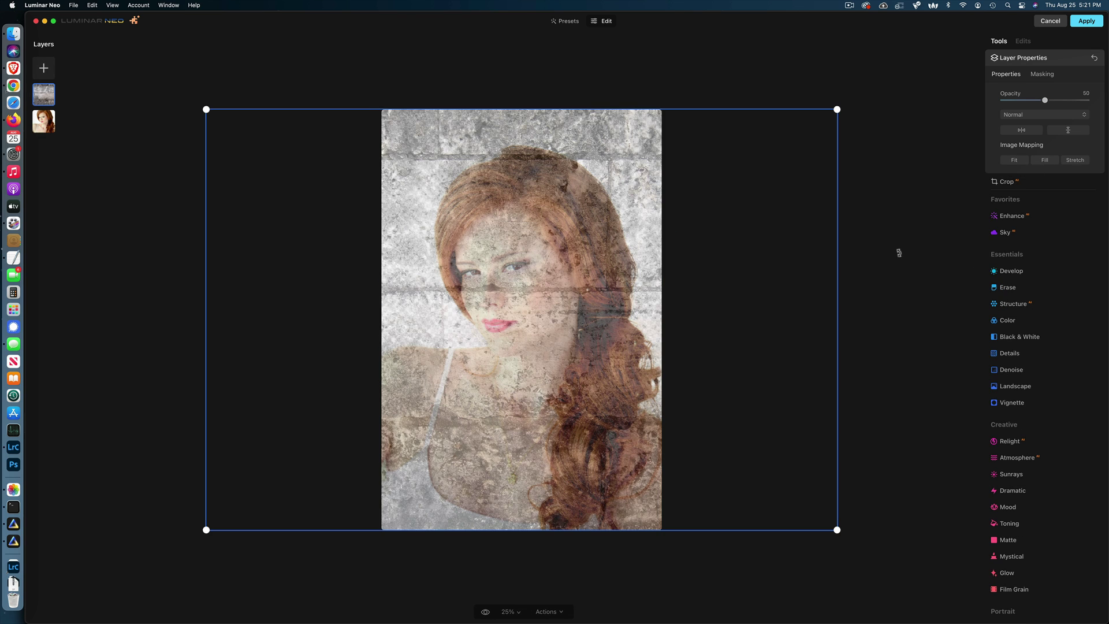
left_click_drag(1044, 99, 1092, 101)
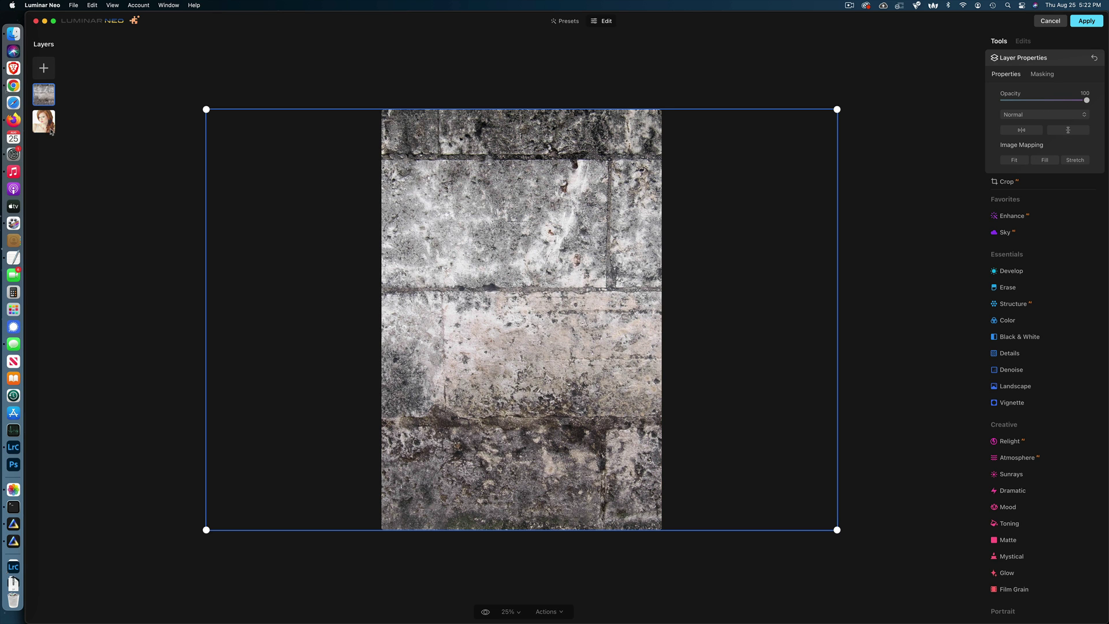
Move the wall texture layer beneath the portrait layer and inspect the cutout edges against it
left_click_drag(43, 94, 56, 115)
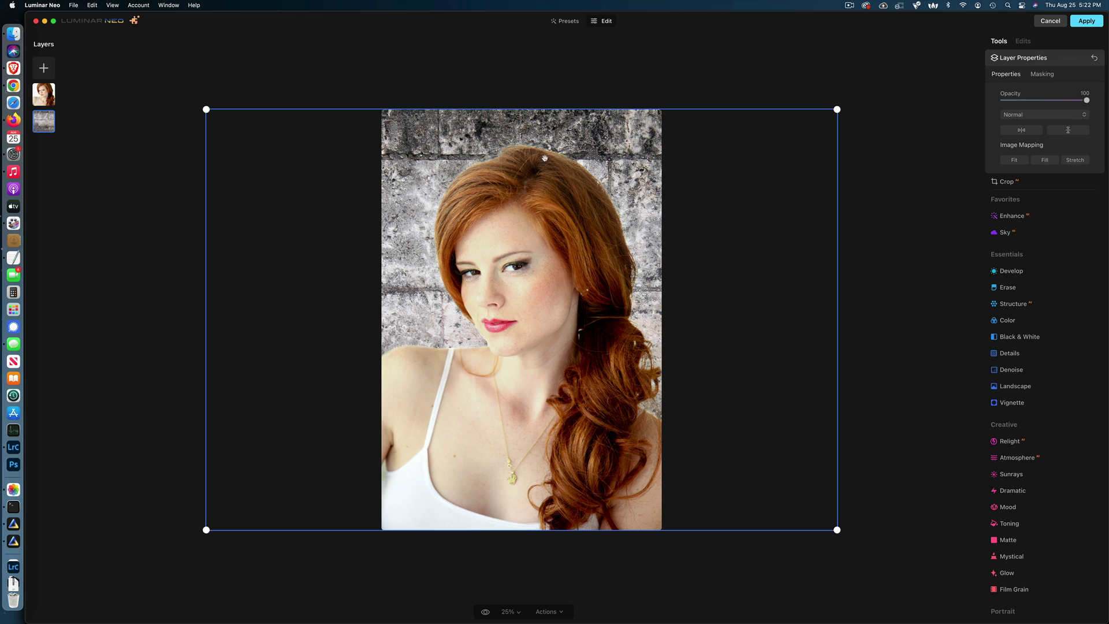
key("super+equal")
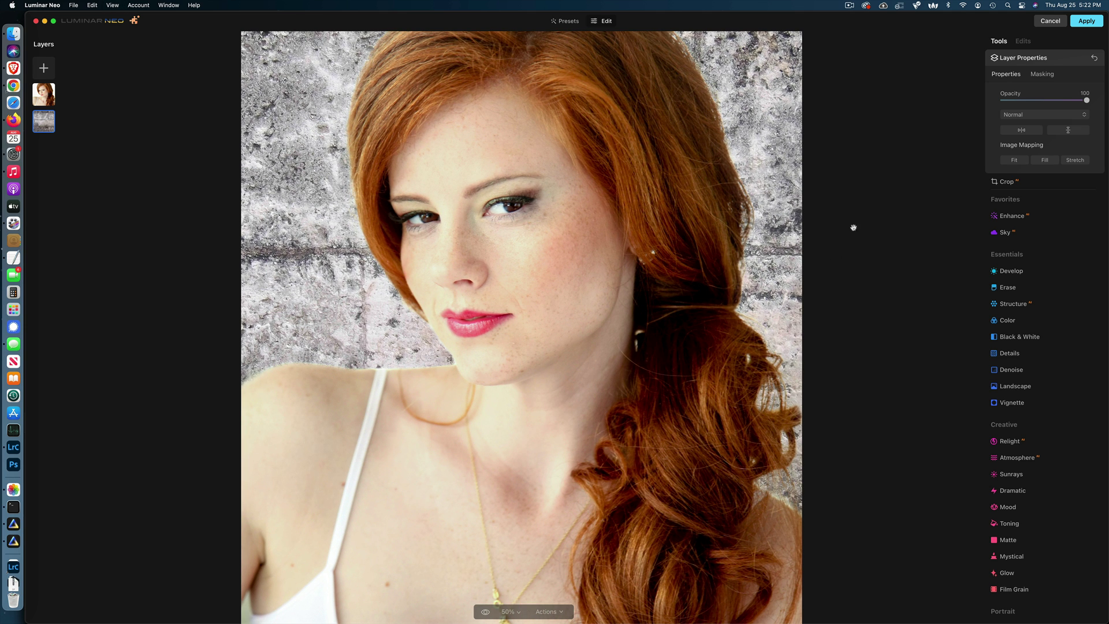
key("super+minus")
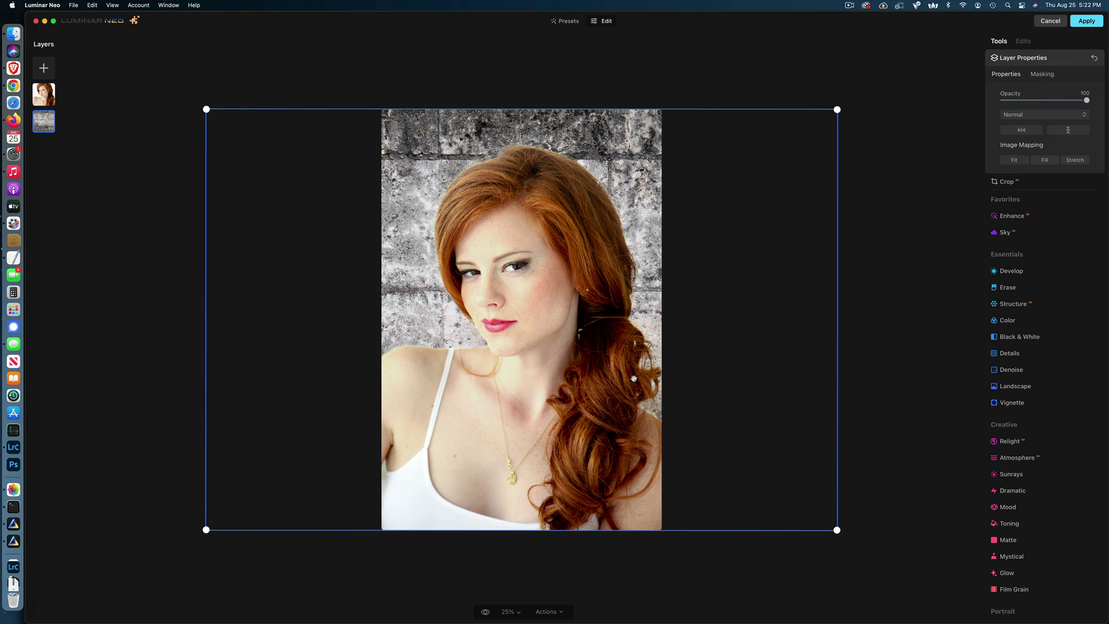
Develop the portrait layer with Exposure -0.40, Smart Contrast 22 and Highlights -8
left_click(54, 103)
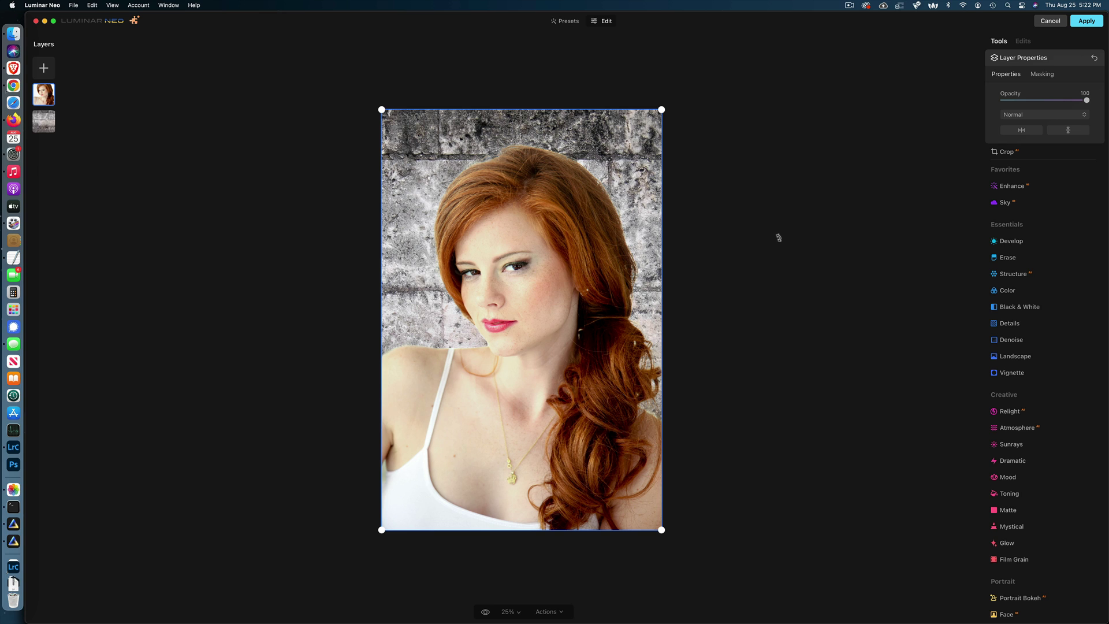
left_click(1012, 242)
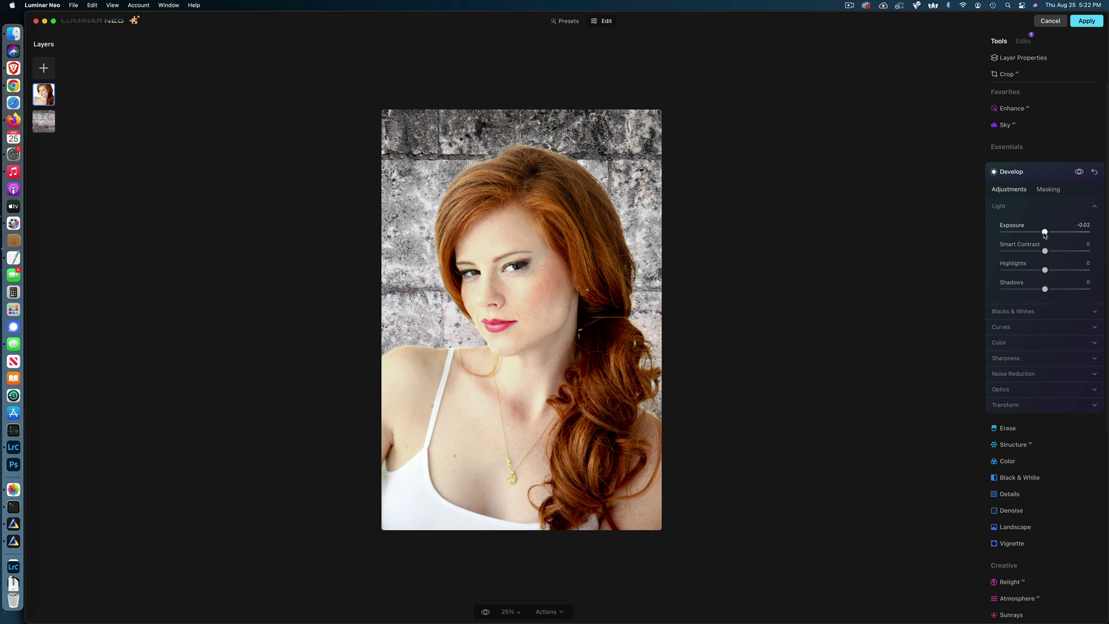
left_click_drag(1043, 234, 1043, 233)
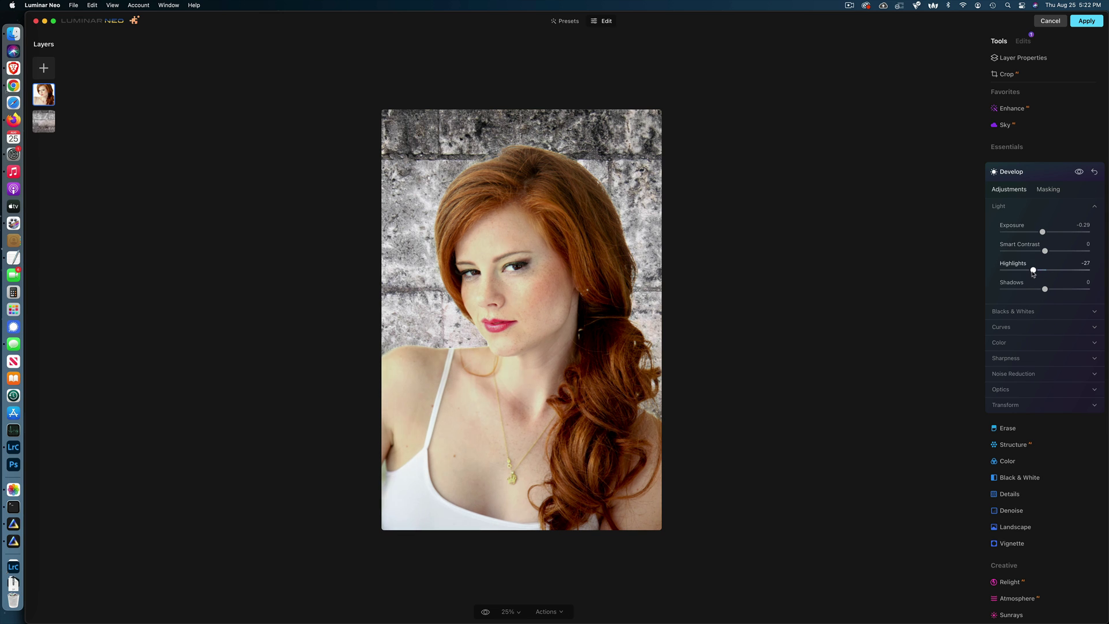
left_click_drag(1034, 274, 1035, 274)
key("super+equal")
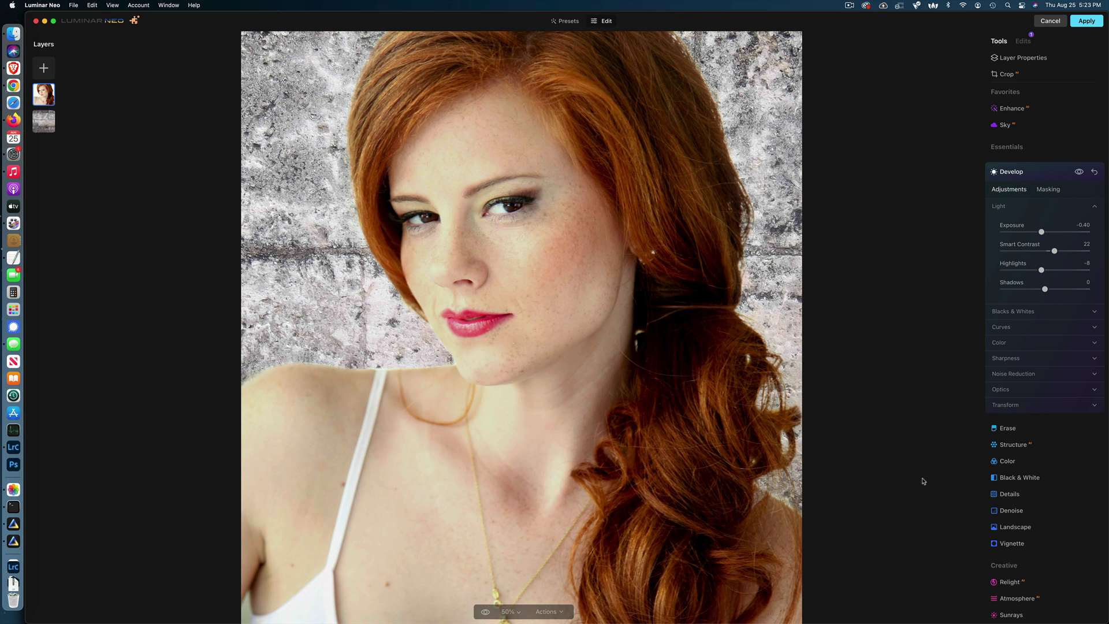
Enhance the portrait layer's details with Small Details at 16 and Medium Details at 3
left_click(1018, 496)
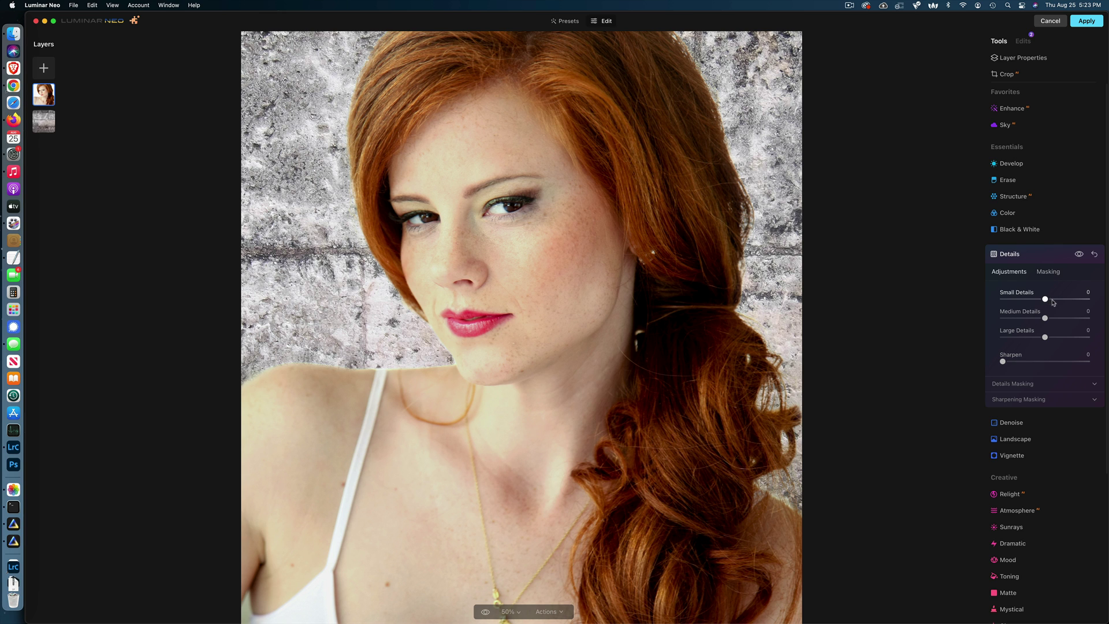
left_click_drag(1054, 301, 1055, 301)
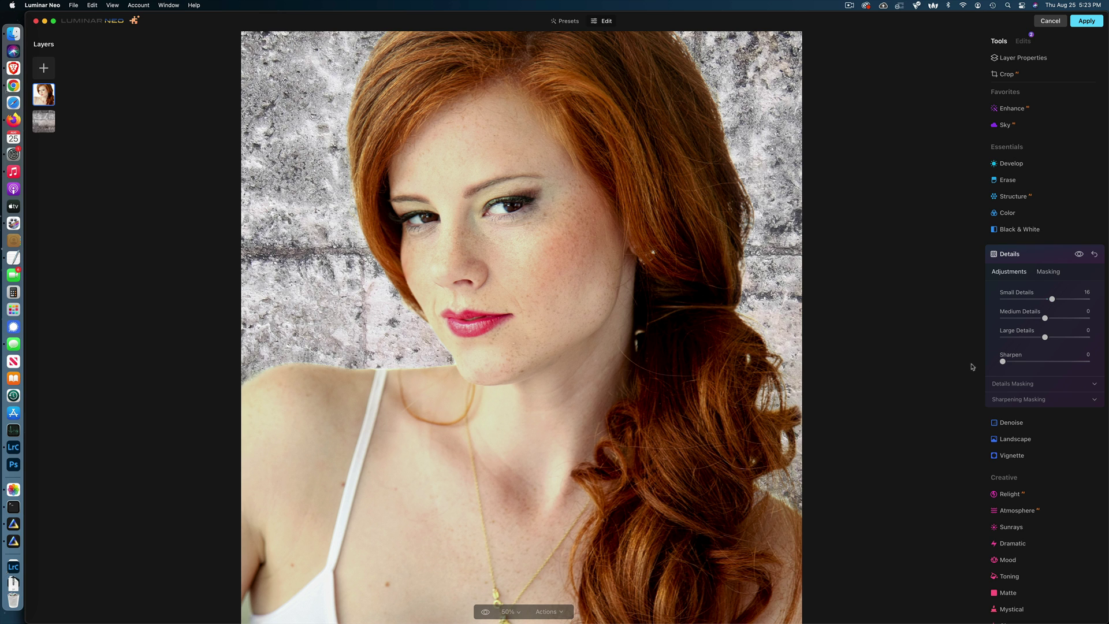
left_click_drag(1045, 318, 1050, 319)
left_click_drag(1050, 318, 1046, 323)
key("super+minus")
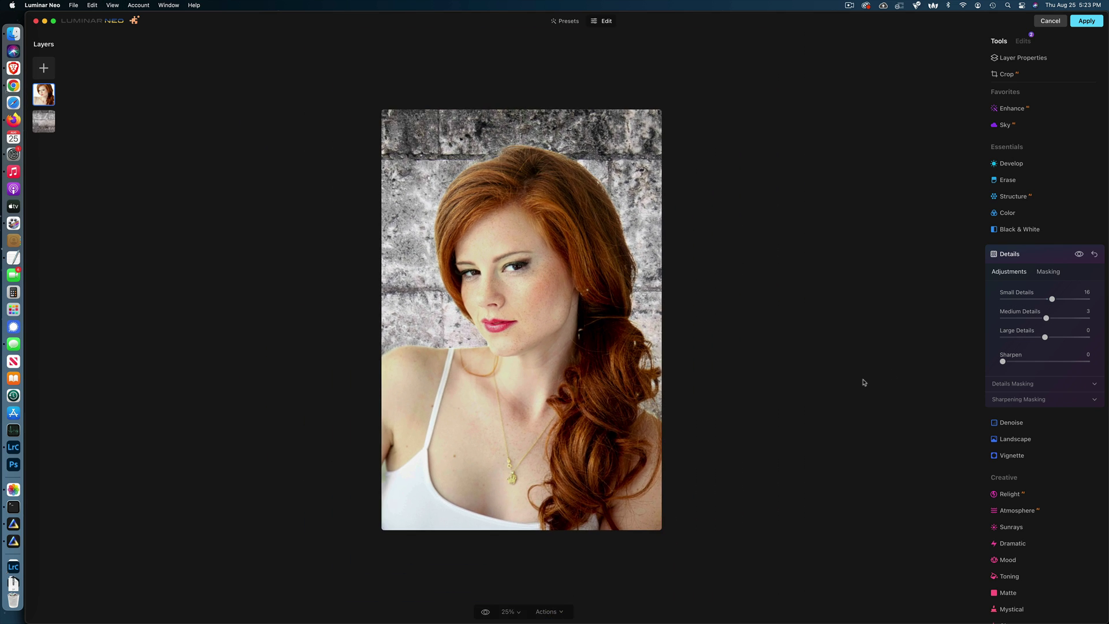
Enlarge the wall texture layer slightly and shift it upward and toward image-left behind the subject
left_click(44, 121)
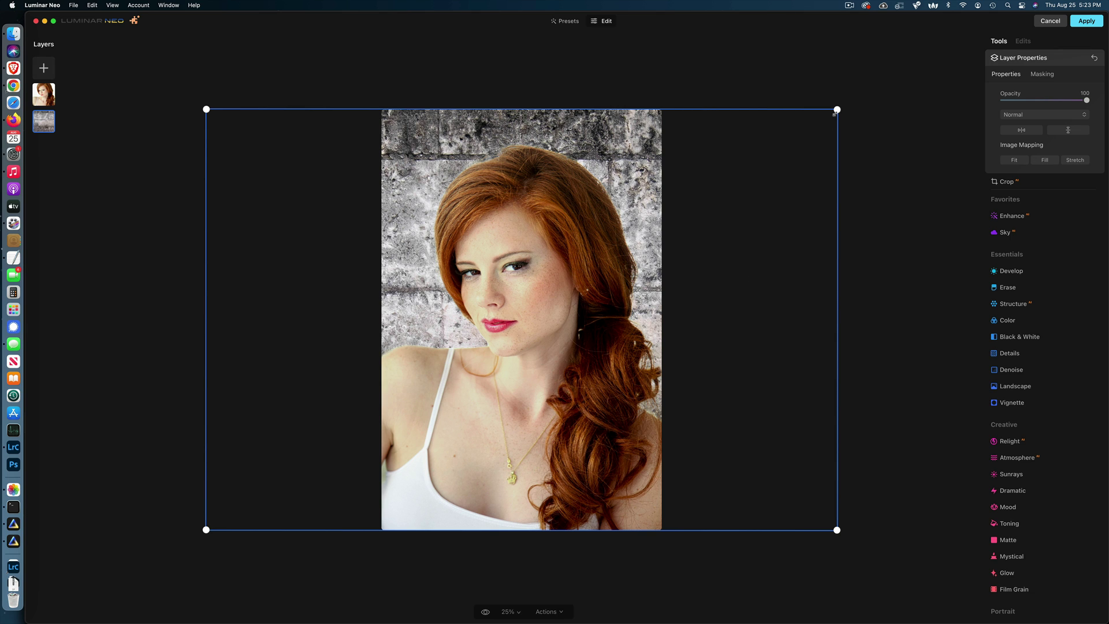
left_click_drag(837, 110, 874, 33)
left_click_drag(762, 293, 745, 275)
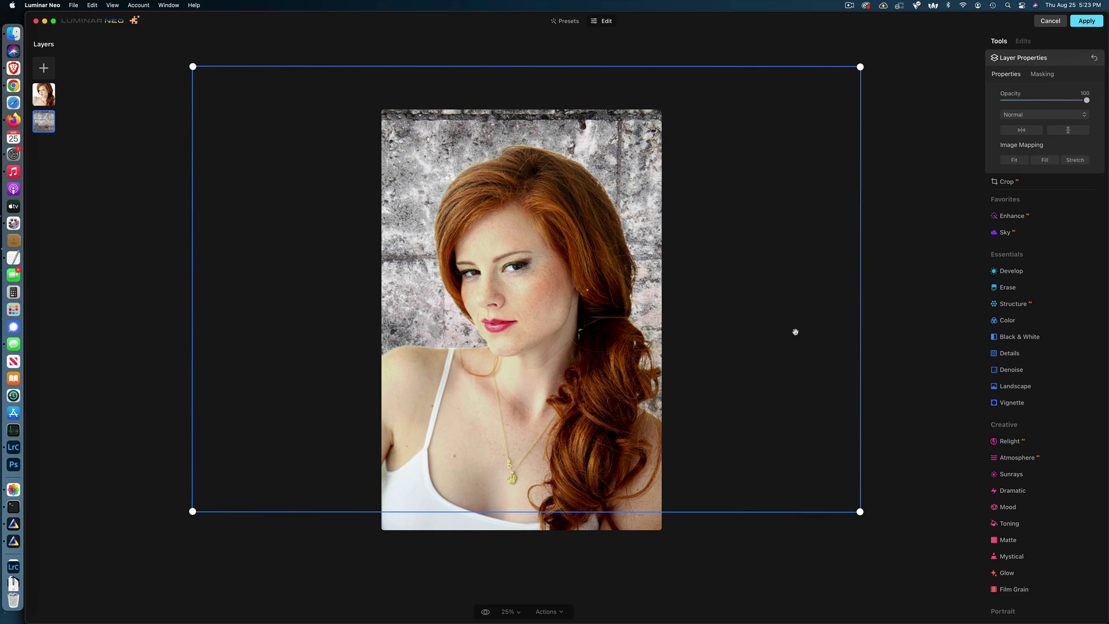
mouse_move(785, 331)
left_mouse_down()
mouse_move(771, 327)
mouse_move(777, 337)
left_mouse_up()
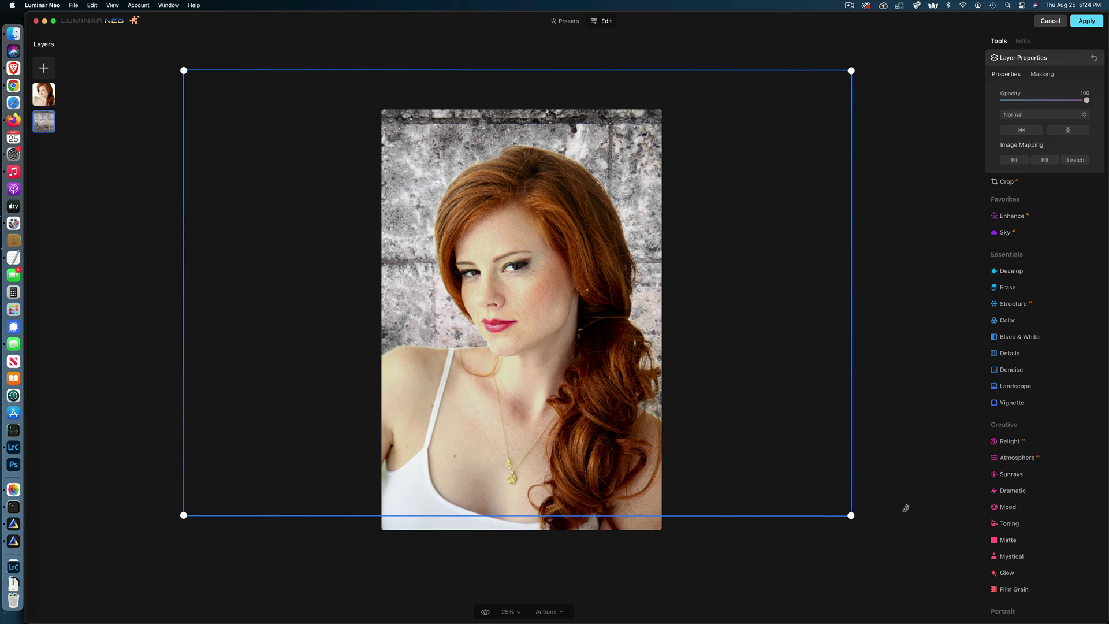
left_click(858, 270)
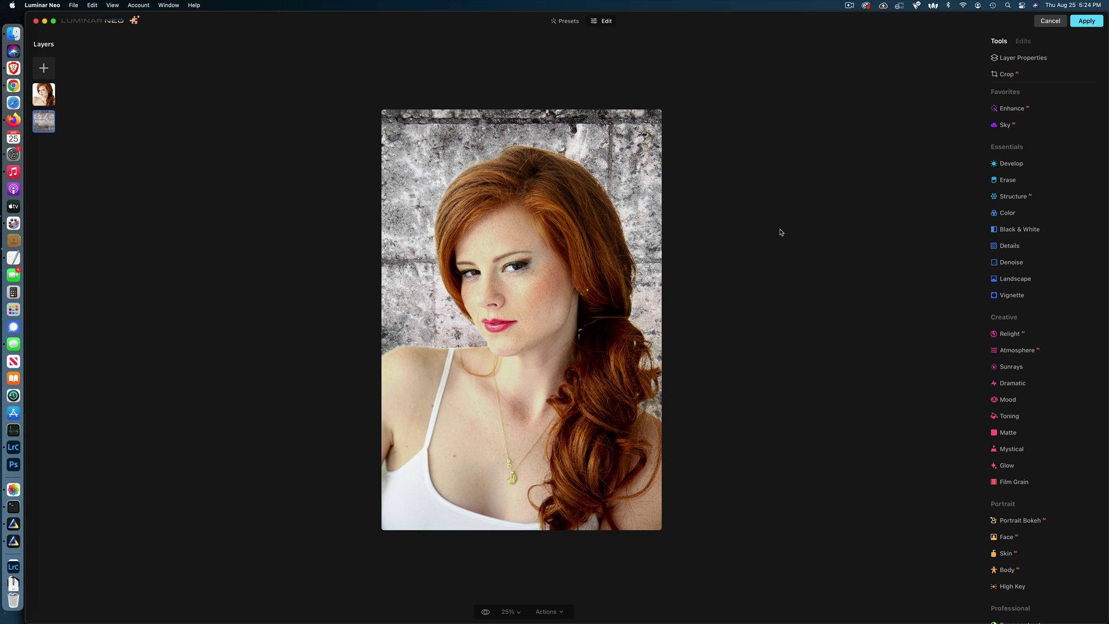
Mask the wall layer's Develop adjustment with a horizontal linear gradient across the full image width, and invert it
left_click(1017, 166)
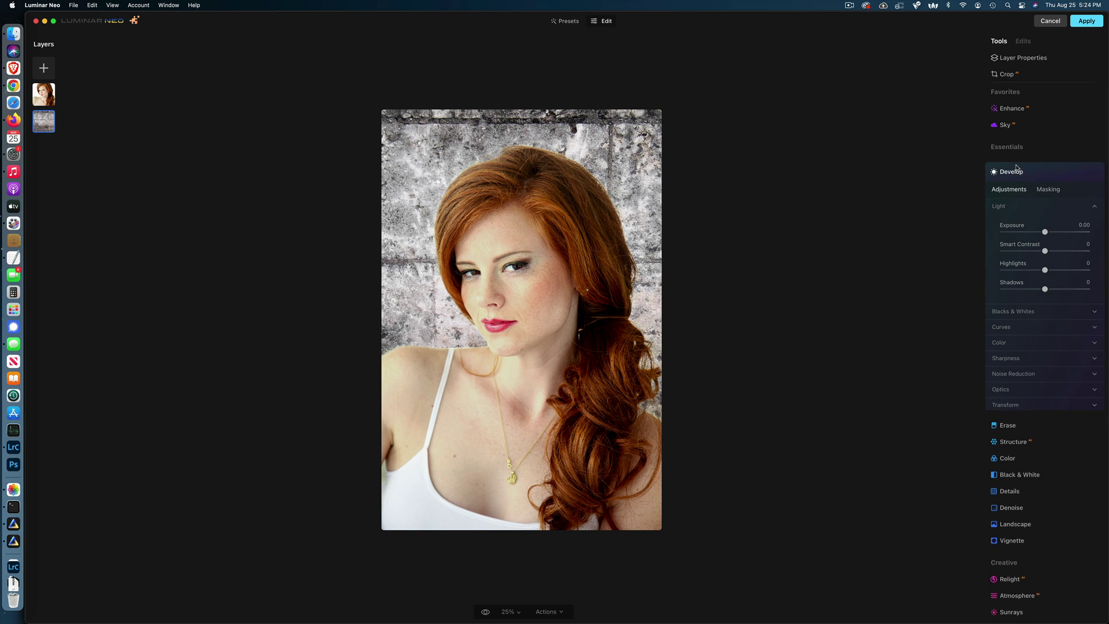
left_click(1048, 190)
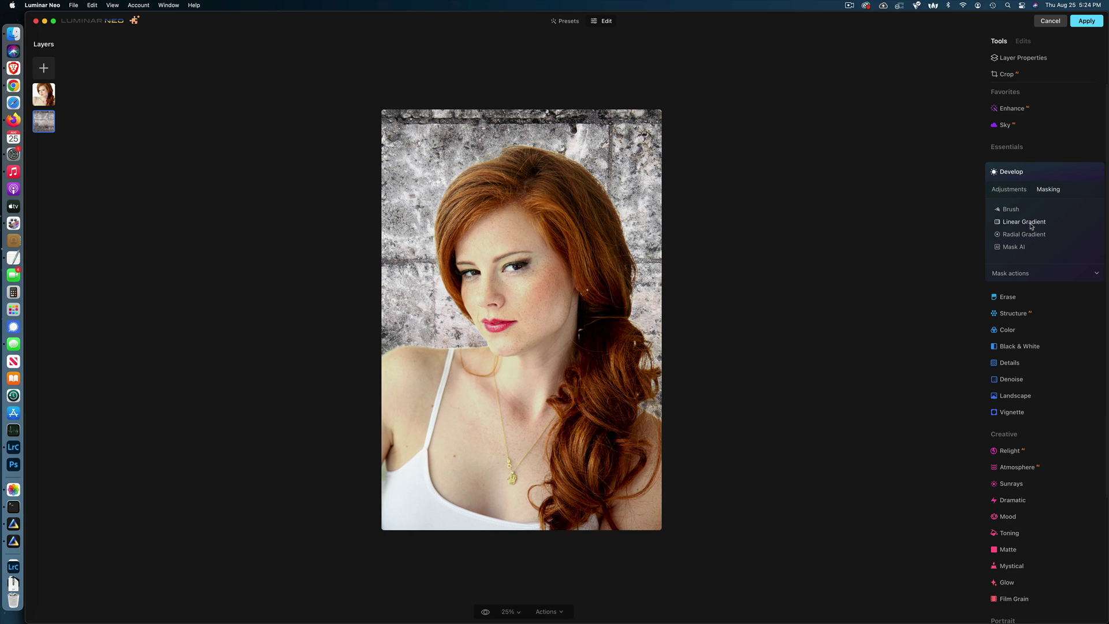
left_click(1032, 226)
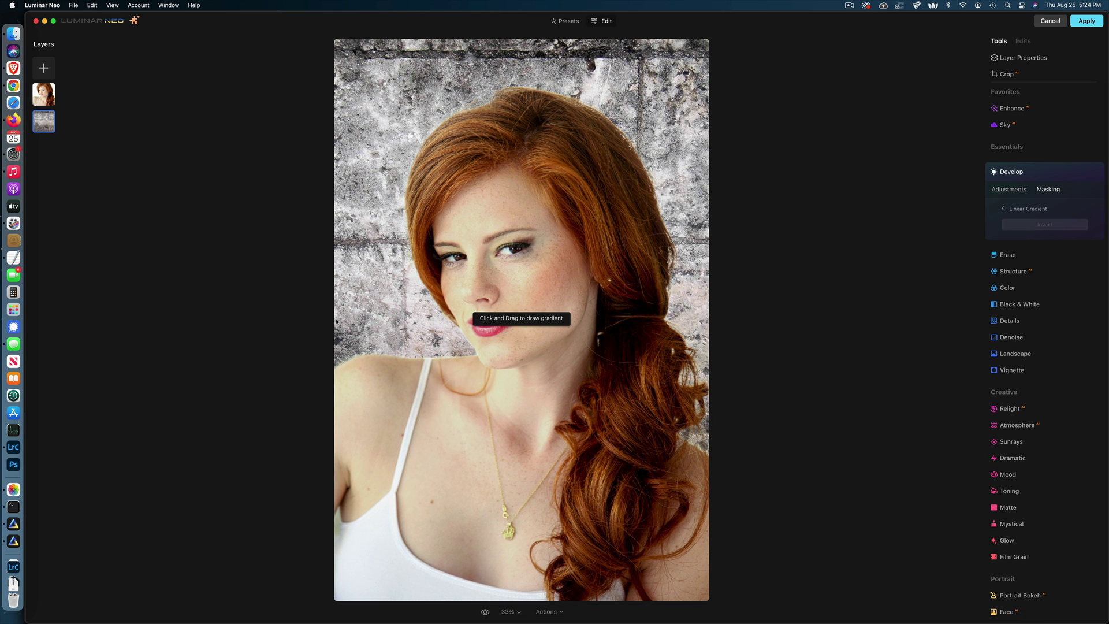
left_click_drag(335, 318, 714, 320)
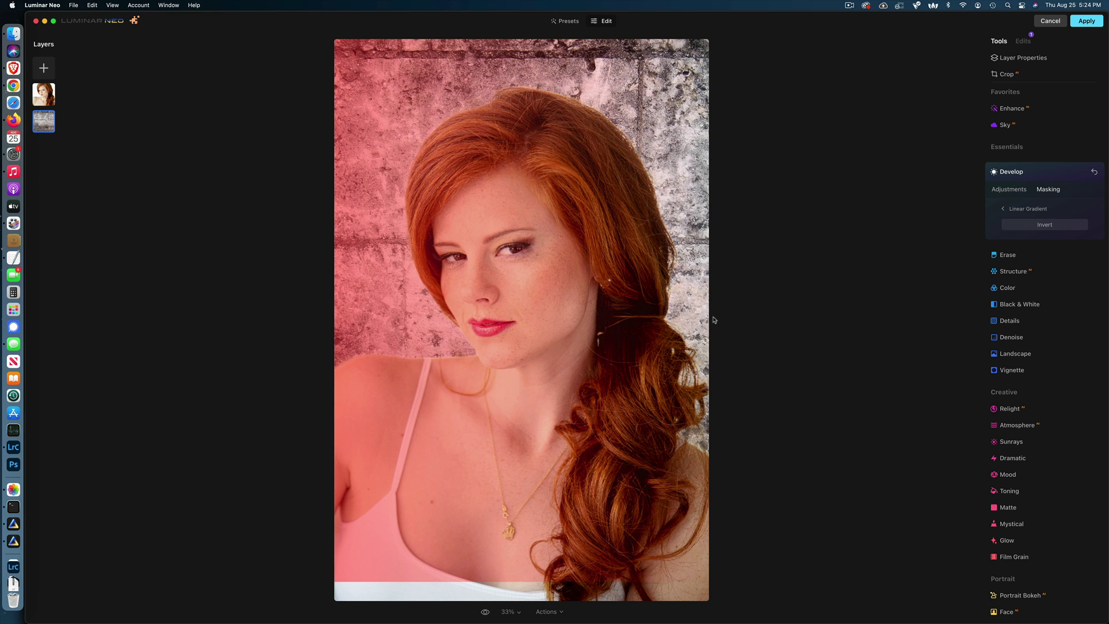
left_click(1047, 227)
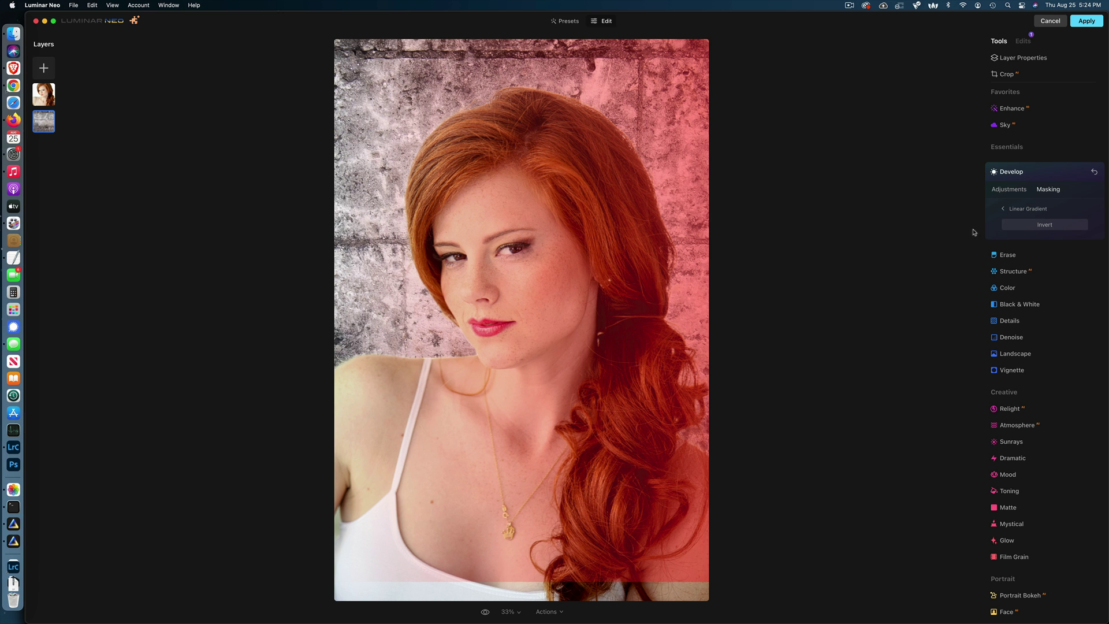
Darken the gradient-masked side of the wall by setting the Develop Exposure to -1.06
left_click(1017, 190)
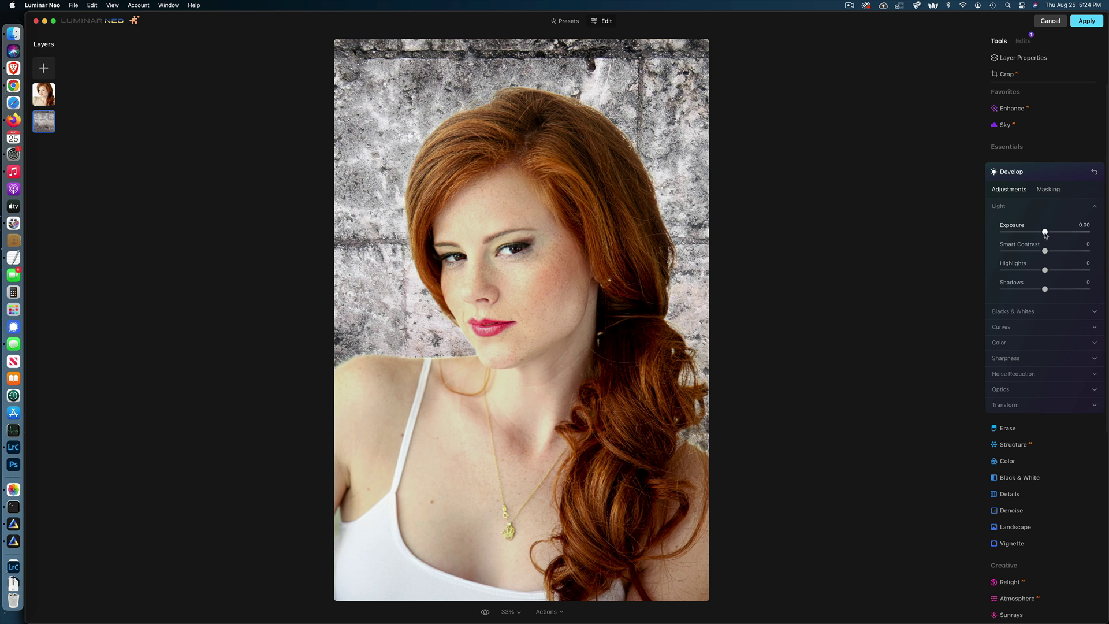
mouse_move(1045, 231)
left_mouse_down()
mouse_move(1020, 245)
mouse_move(1038, 242)
left_mouse_up()
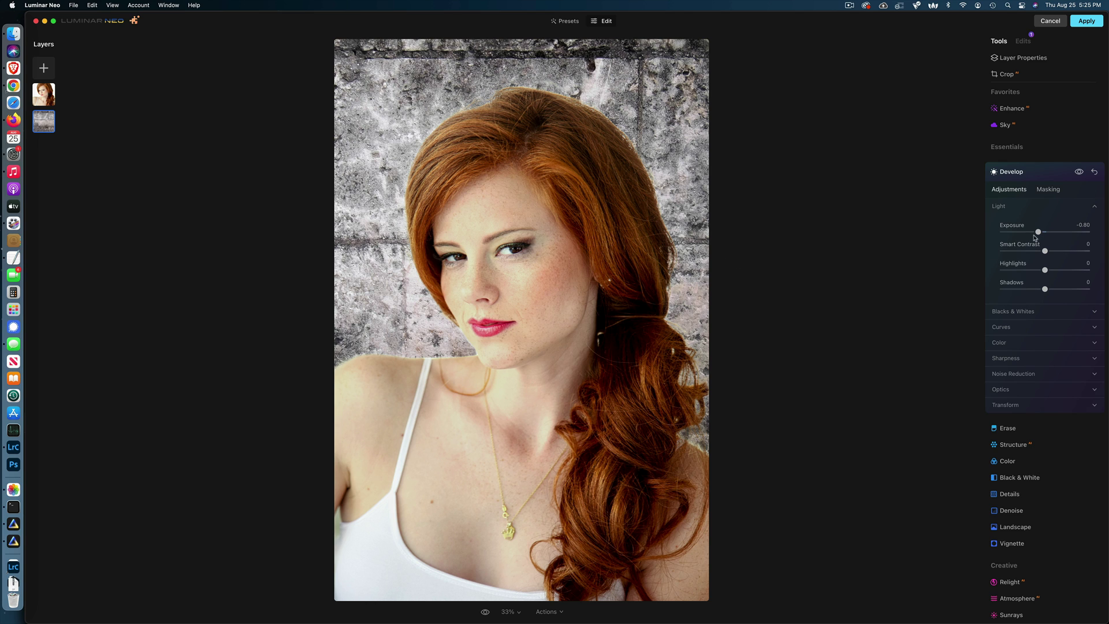
left_click_drag(1038, 235, 1038, 236)
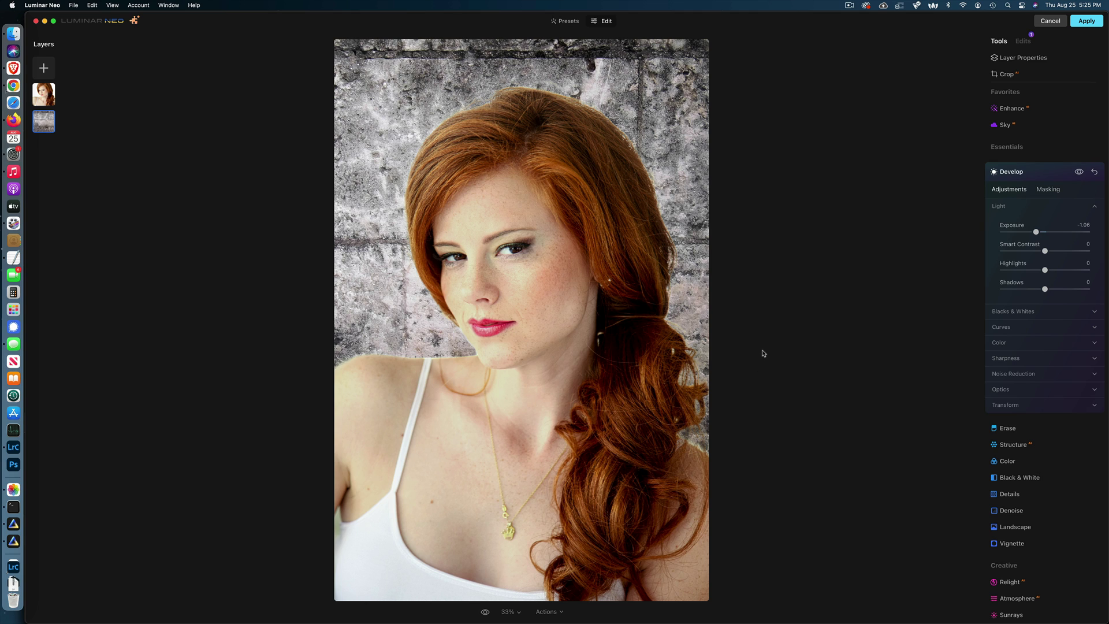
Darken the wall layer's edges with a Vignette Amount of about -54
left_click(1046, 176)
left_click(1014, 303)
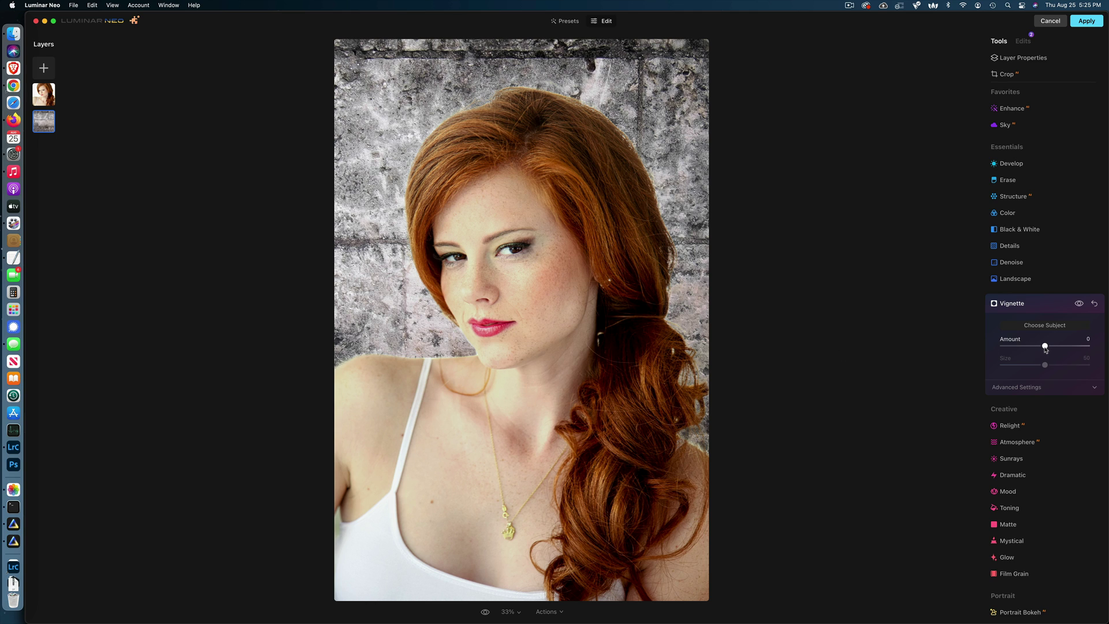
left_click_drag(1045, 345, 1015, 348)
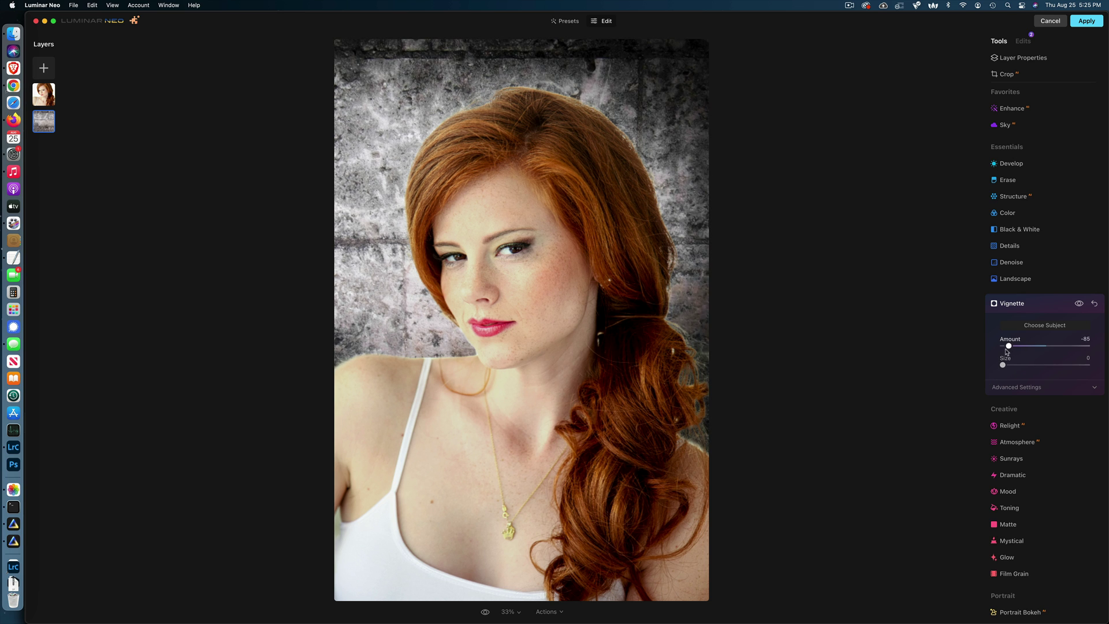
left_click(1022, 345)
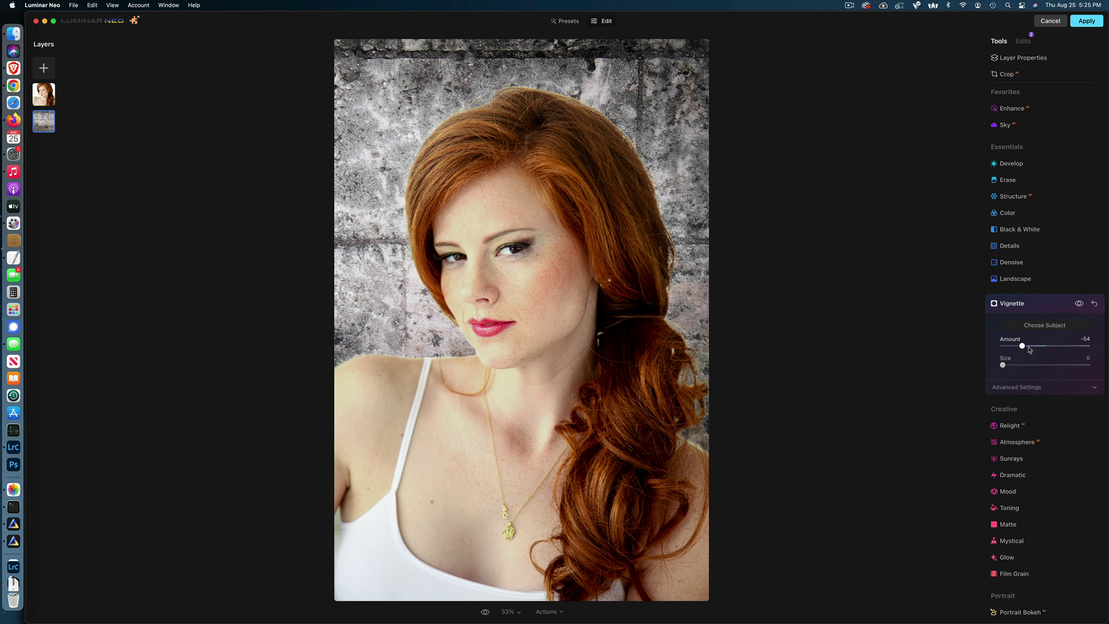
left_click_drag(1025, 349, 1022, 347)
left_click_drag(1020, 347, 1023, 346)
left_click(1012, 304)
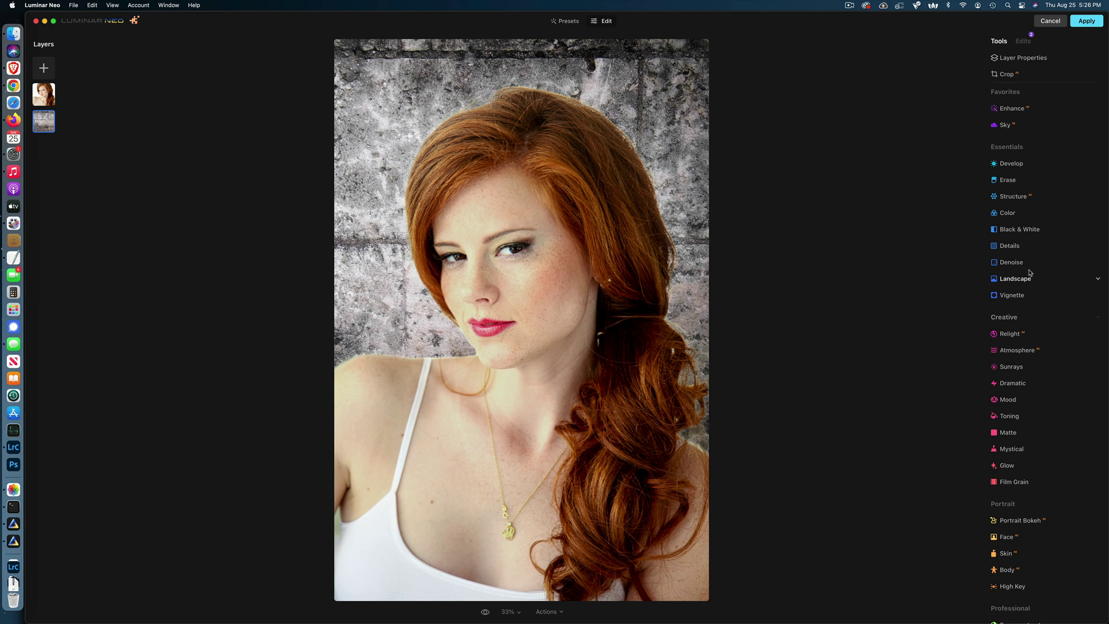
Soften the wall texture by setting Small Details to -68, Medium Details to -77 and Large Details to -67
left_click(1019, 254)
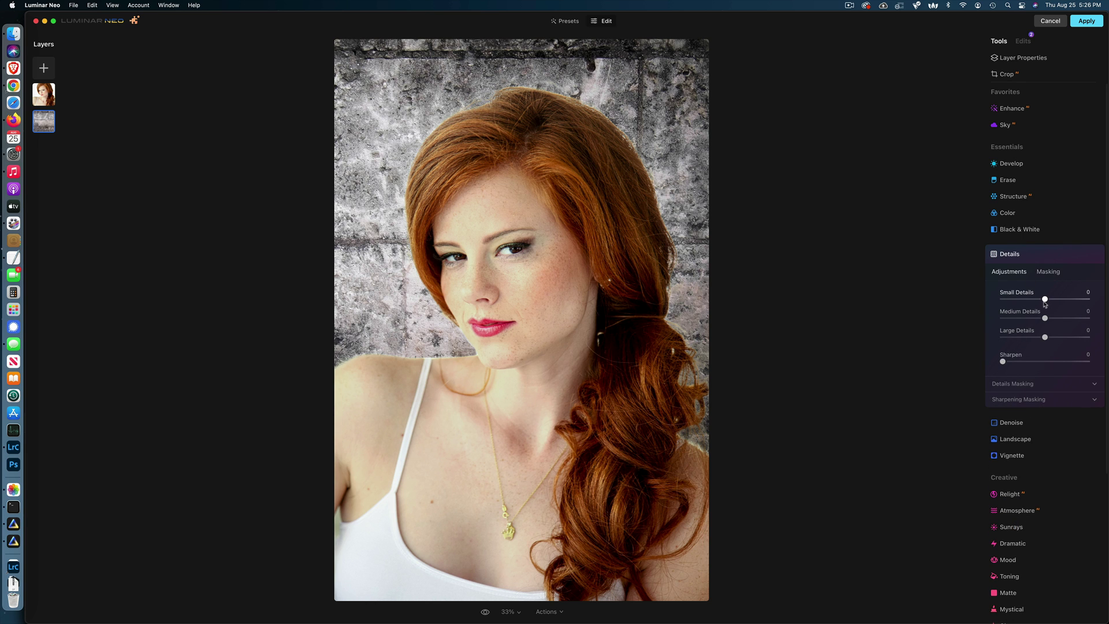
left_click_drag(1045, 300, 1016, 300)
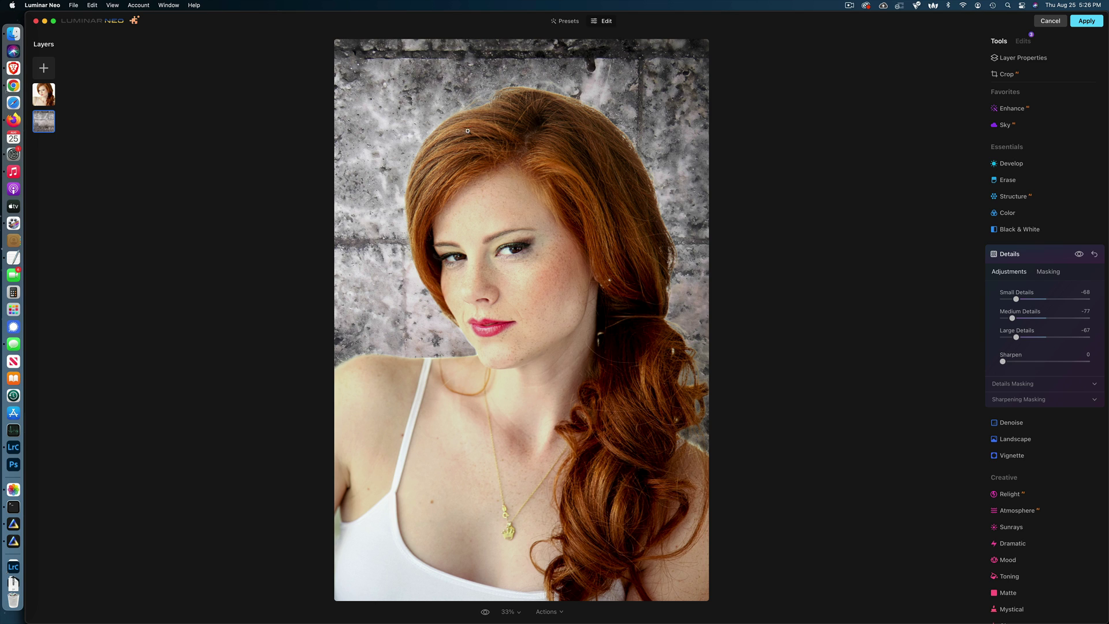
left_click(1010, 254)
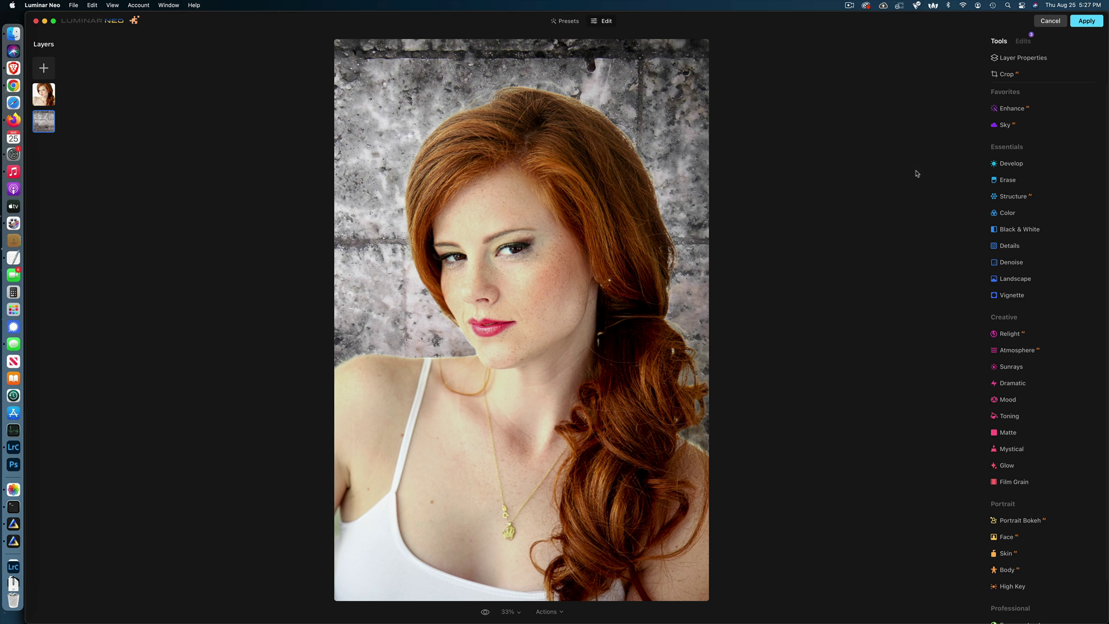
left_click(1033, 60)
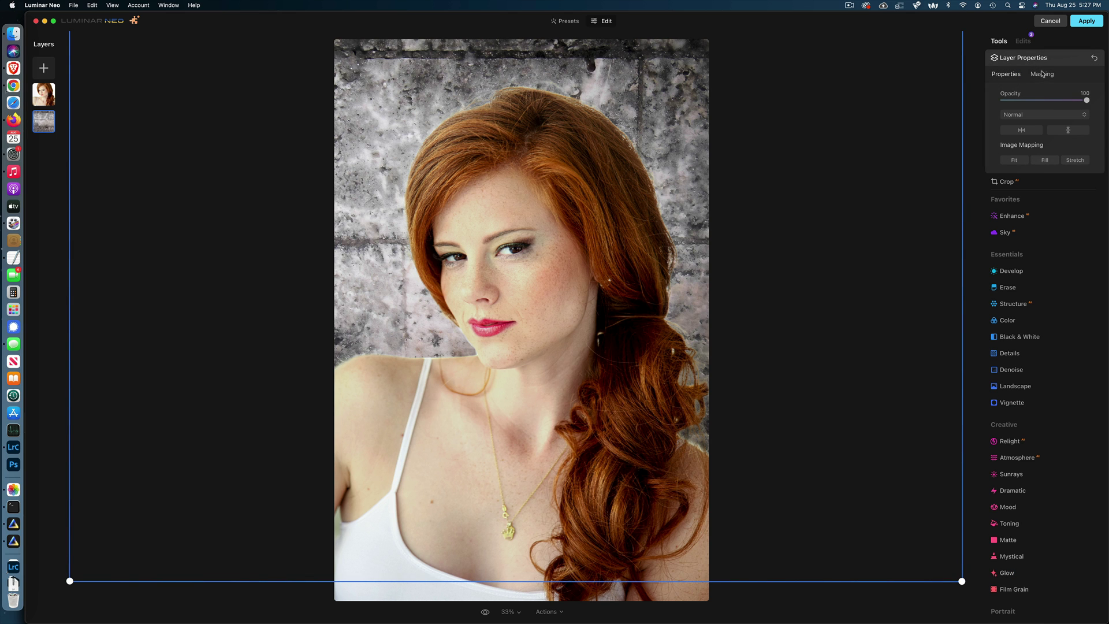
left_click(1043, 74)
left_click(1032, 145)
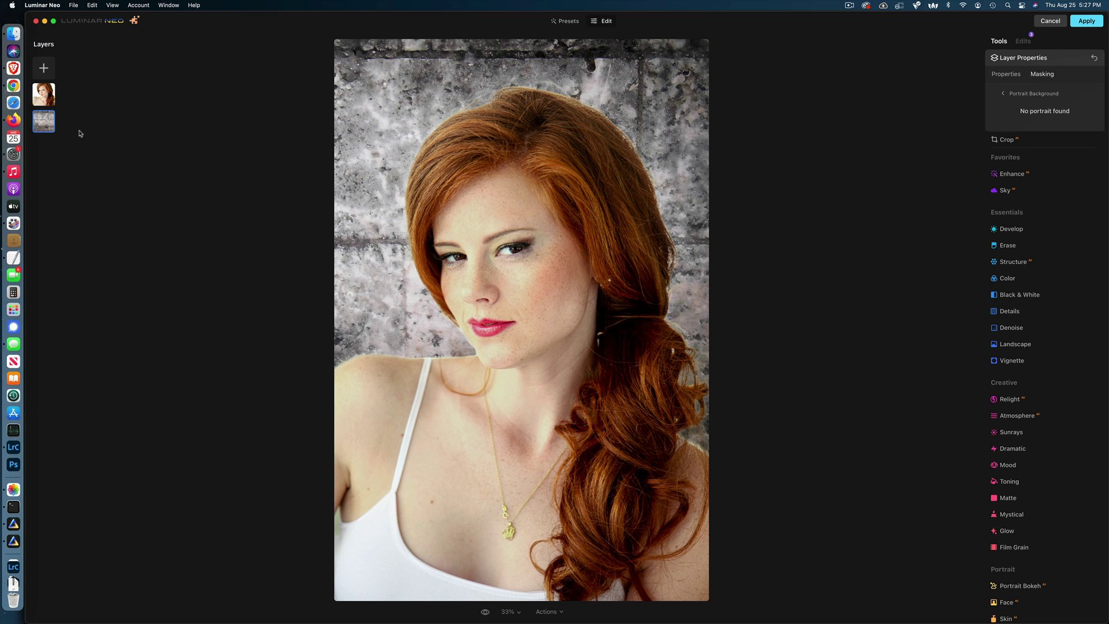
Remove the portrait layer's background with the Portrait Background mask and show its Refinements Brush overlay
left_click(45, 95)
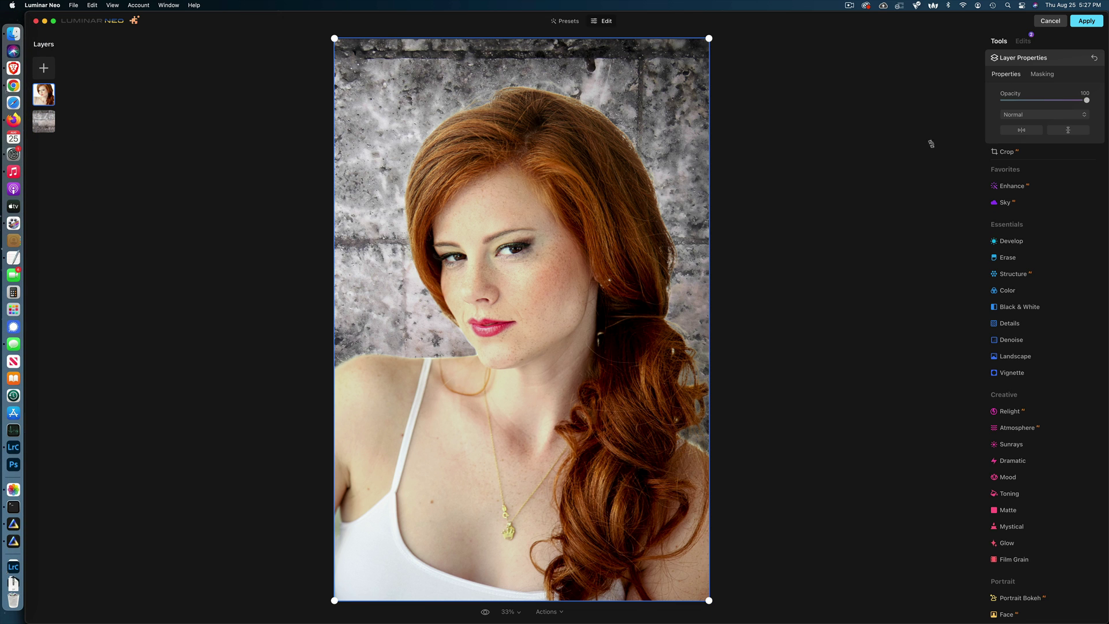
left_click(1042, 74)
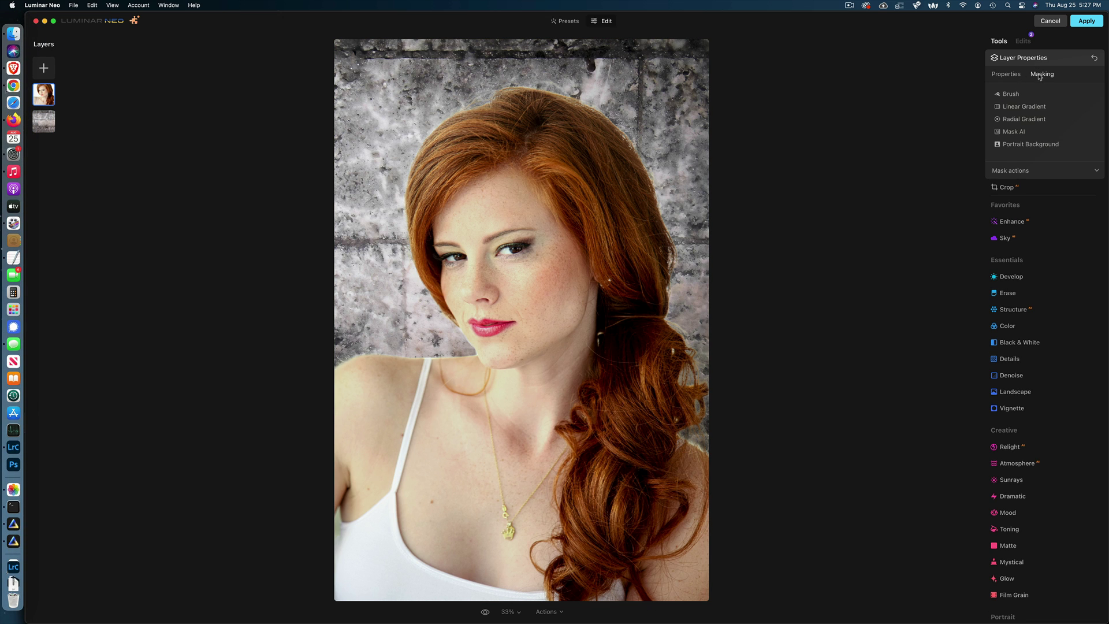
left_click(1031, 144)
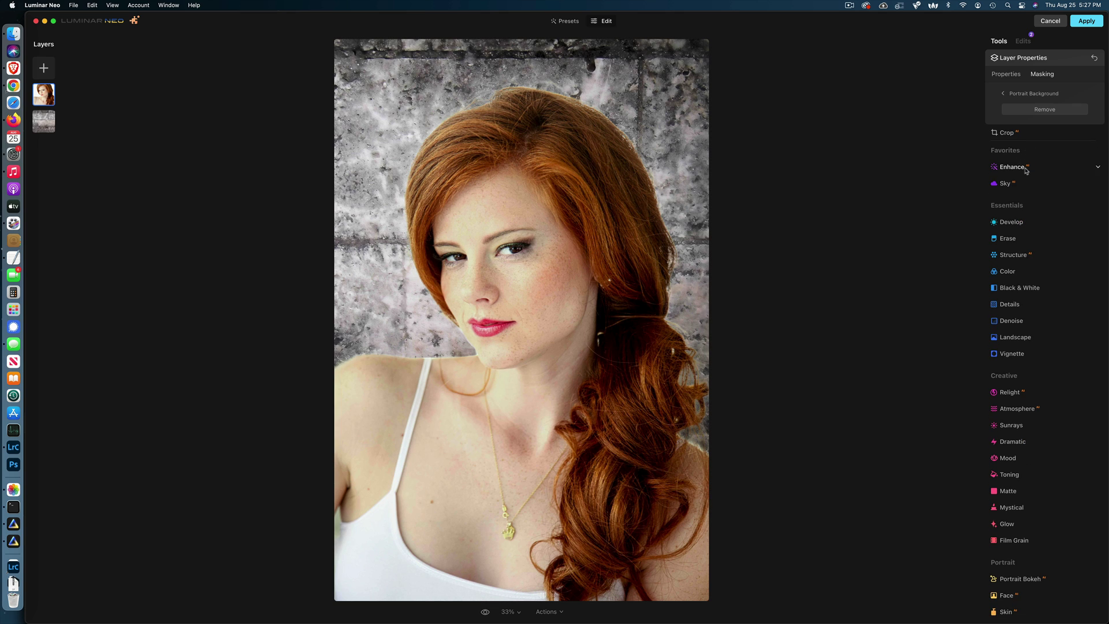
left_click(1050, 111)
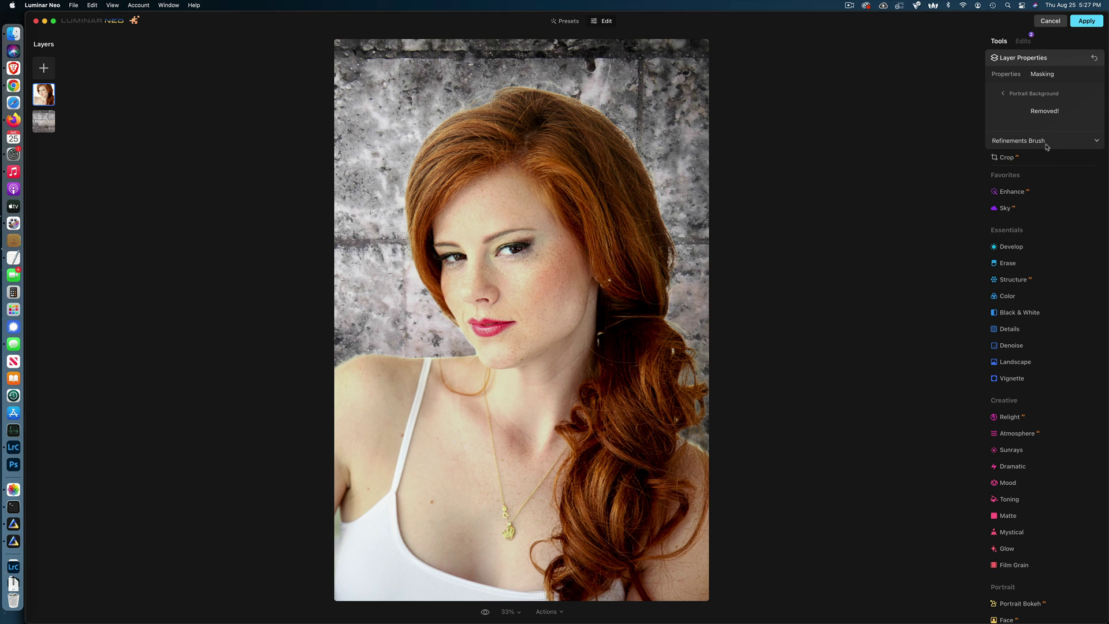
left_click(1048, 142)
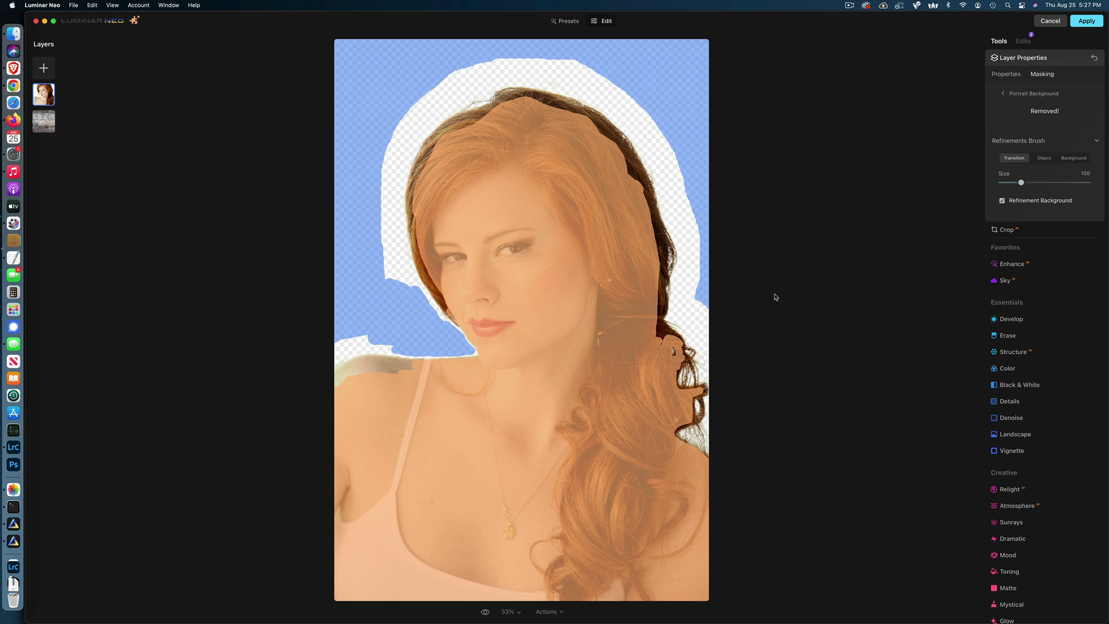
Extend the Object area over the dark hair along the image-right side of the head, down to the tied section, with brush size 100
key("super+1")
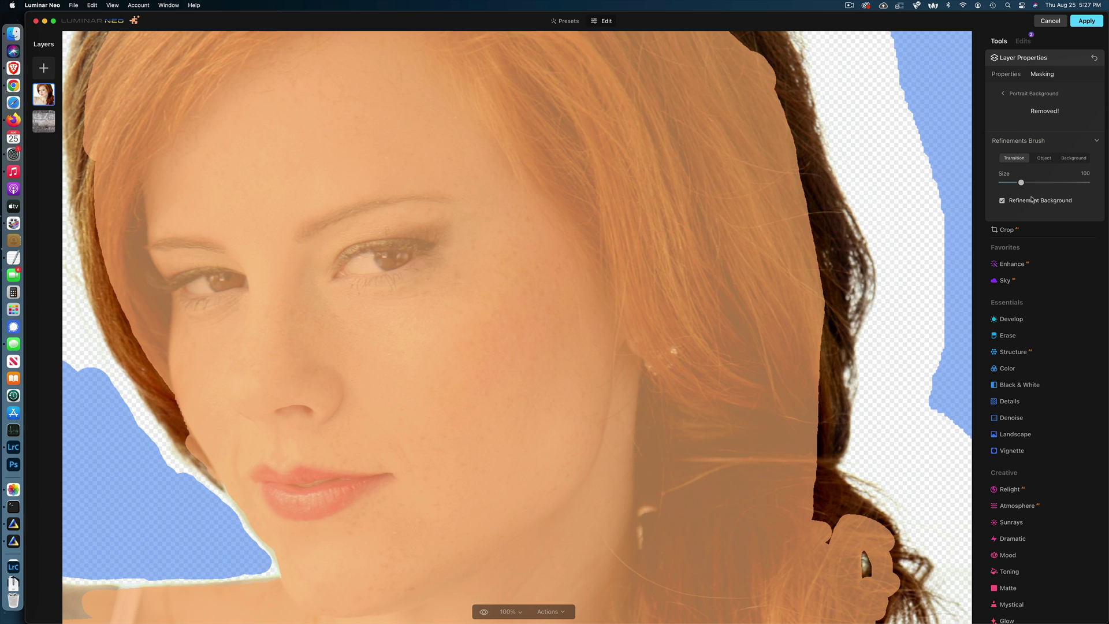
mouse_move(854, 265)
left_mouse_down()
mouse_move(856, 240)
mouse_move(861, 323)
mouse_move(902, 322)
left_mouse_up()
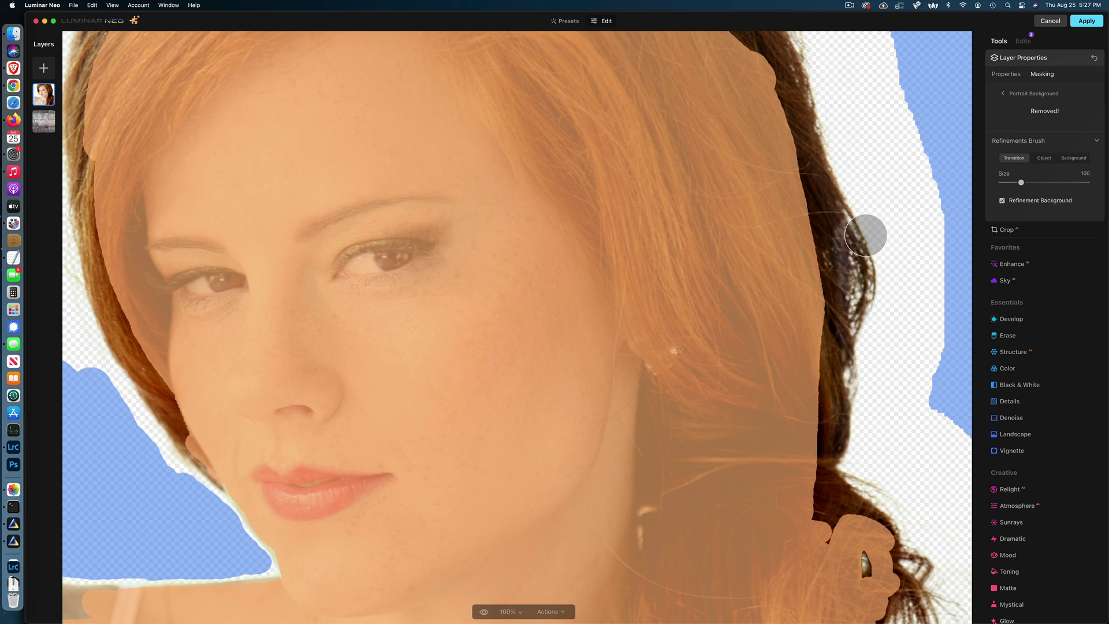
left_click(1044, 158)
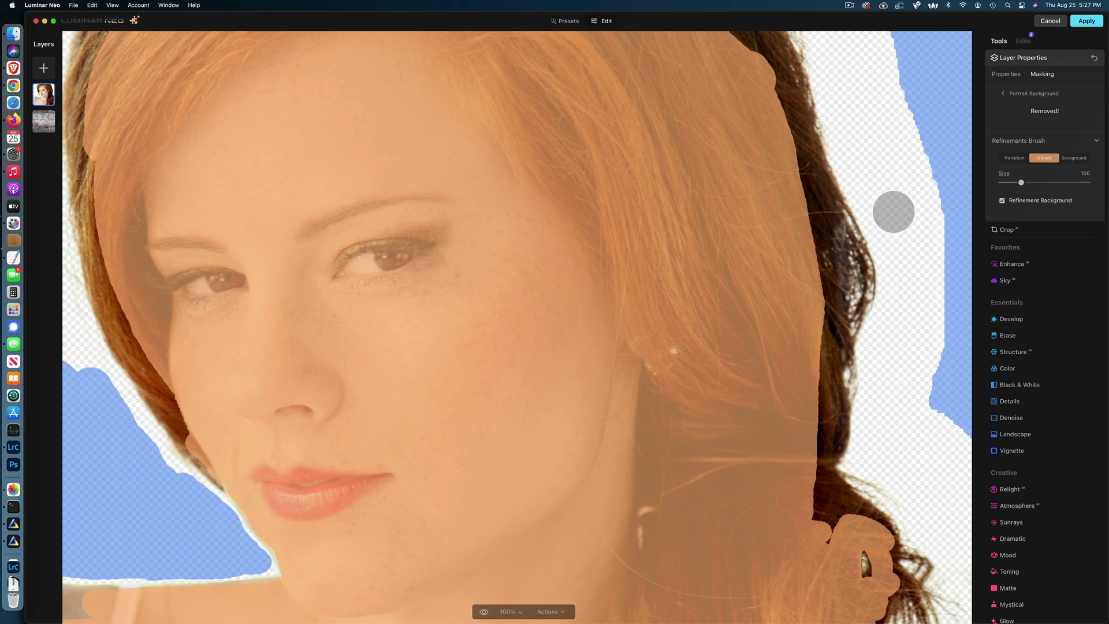
mouse_move(797, 170)
left_mouse_down()
mouse_move(828, 281)
mouse_move(809, 402)
mouse_move(817, 514)
mouse_move(826, 525)
mouse_move(825, 508)
mouse_move(837, 515)
mouse_move(826, 520)
left_mouse_up()
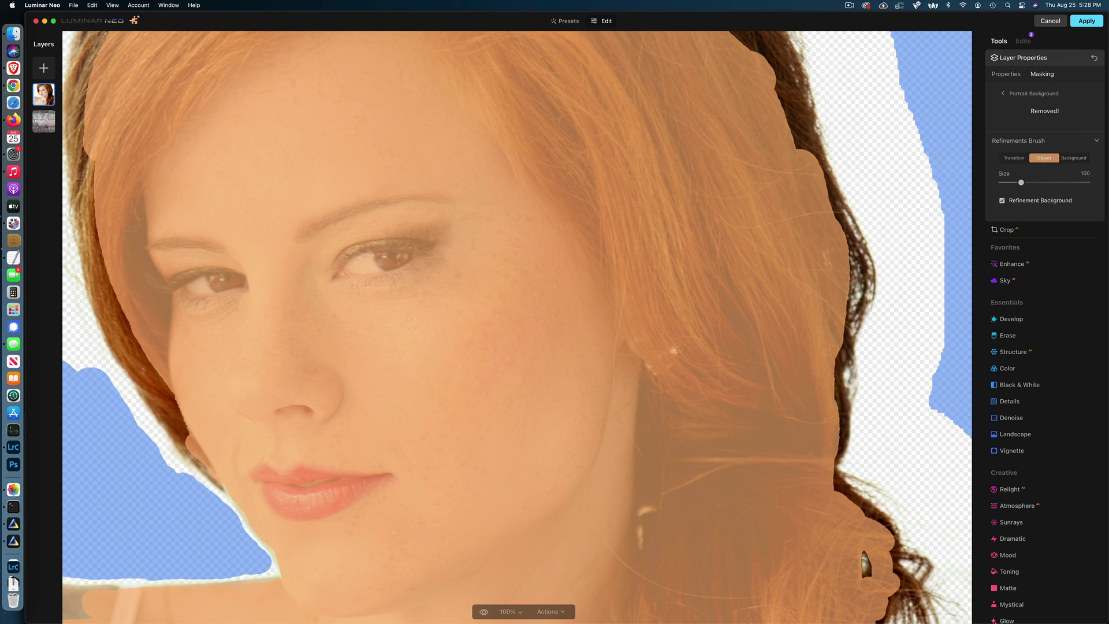
Mark the transparent gap outside the image-right hair edge as Background, close to the outer strands
left_click(1079, 160)
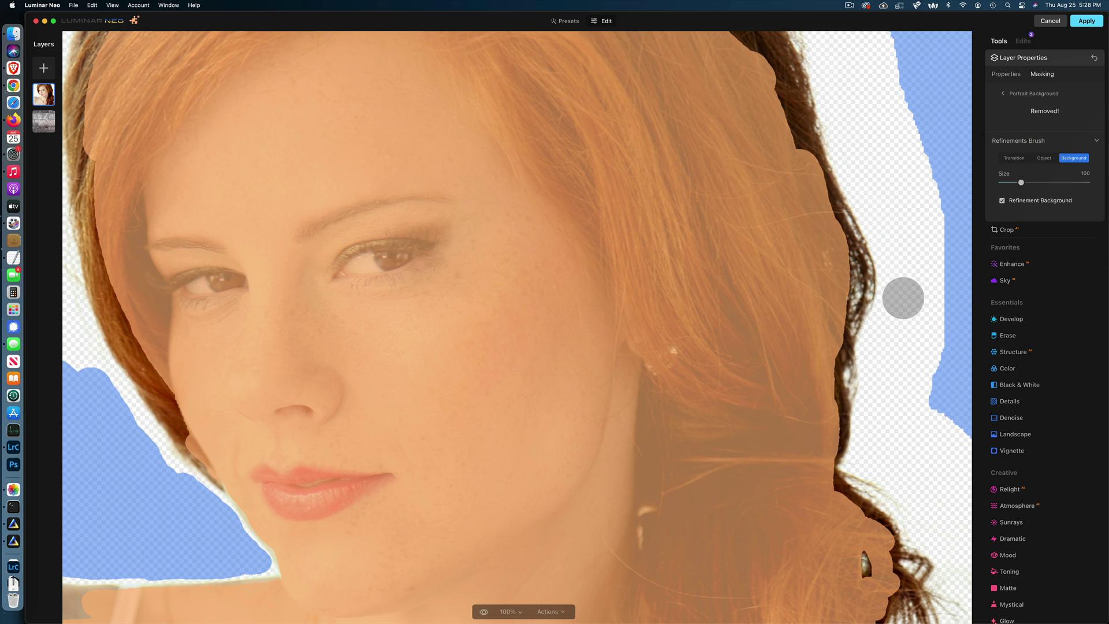
left_click(896, 243)
mouse_move(898, 258)
left_mouse_down()
mouse_move(879, 414)
mouse_move(901, 415)
mouse_move(919, 396)
mouse_move(931, 298)
mouse_move(927, 358)
mouse_move(934, 200)
mouse_move(921, 149)
mouse_move(915, 240)
mouse_move(913, 128)
mouse_move(928, 234)
left_mouse_up()
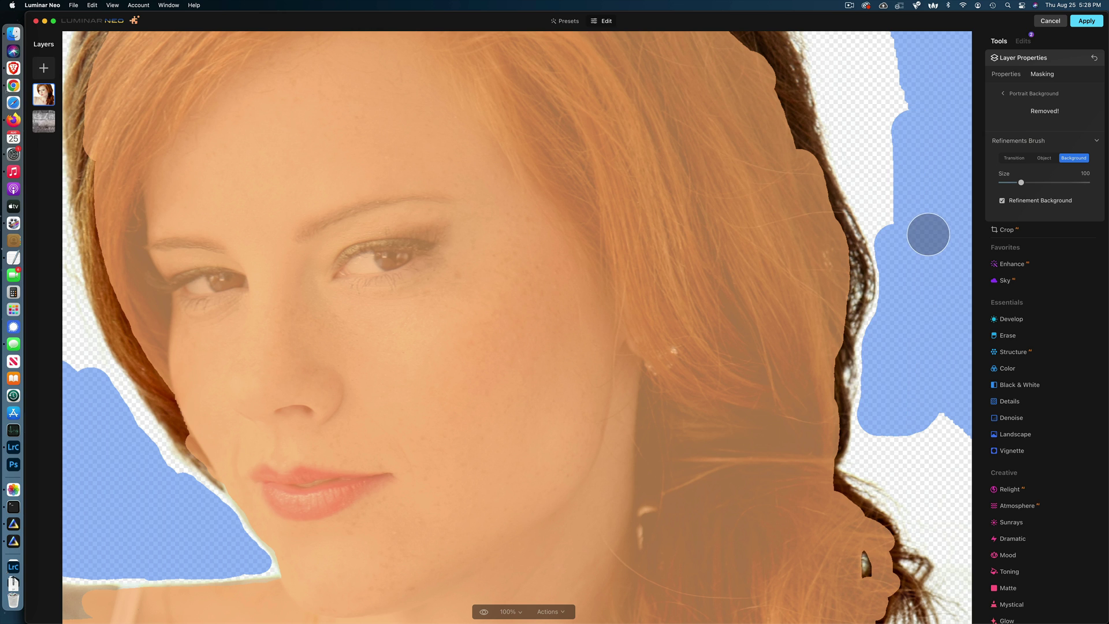
Reduce the refinement brush to size 52 and paint Transition along the image-right hair edge above the tied section
left_click(1016, 160)
key("bracketleft")
key("bracketleft")
key("bracketleft")
key("bracketleft")
key("bracketleft")
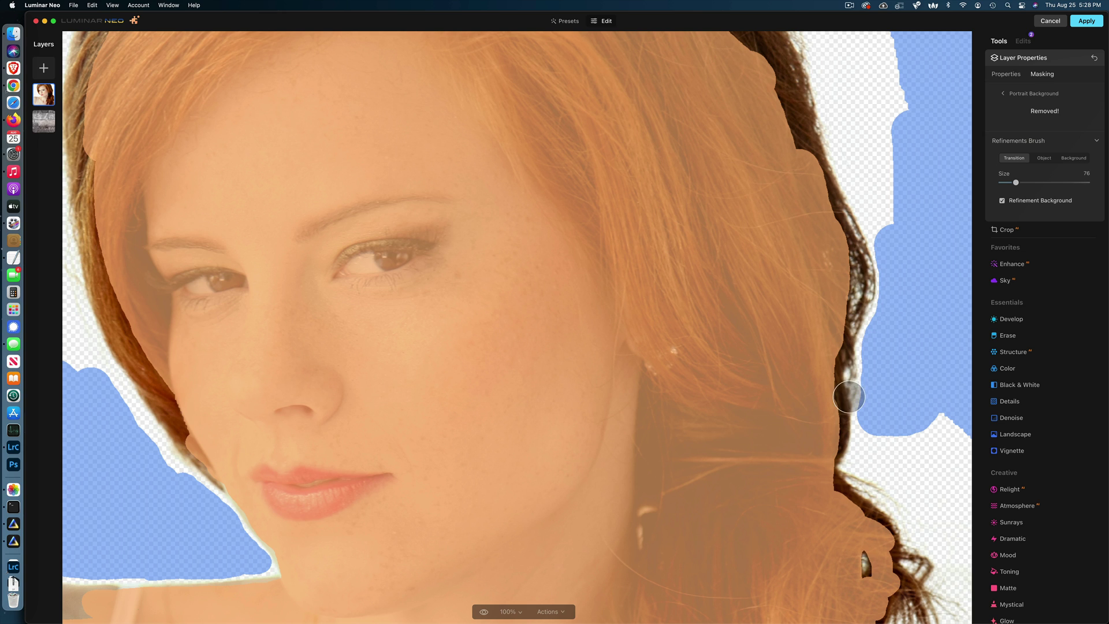
mouse_move(848, 393)
left_mouse_down()
mouse_move(864, 256)
mouse_move(861, 309)
left_mouse_up()
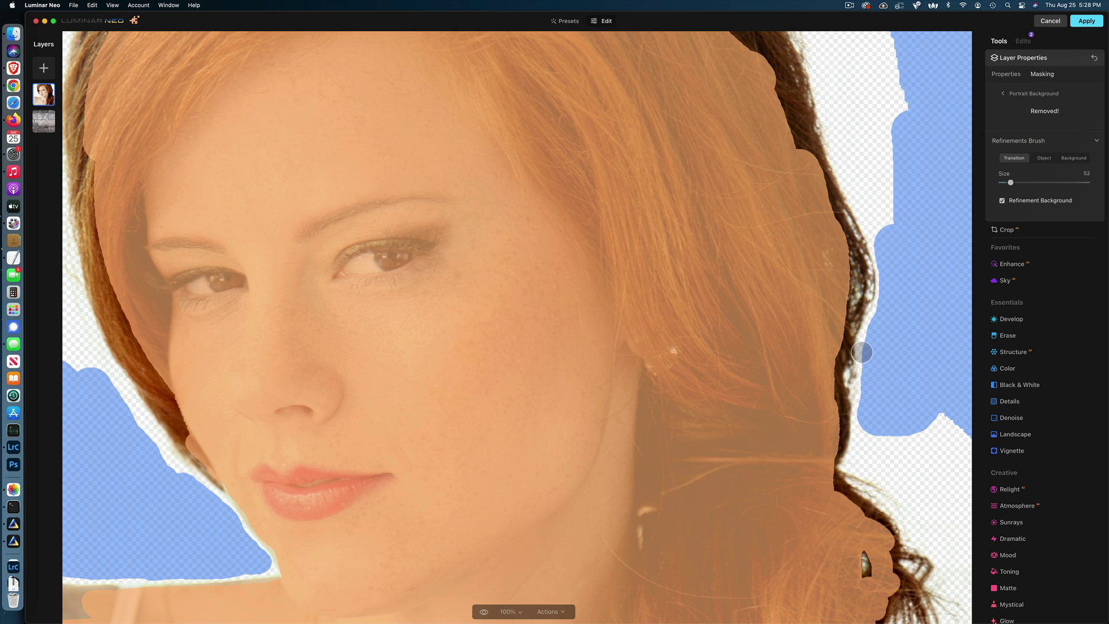
Paint Object just inside the image-right hair edge above the tied section and Background just outside it
left_click(1044, 158)
left_click_drag(827, 436, 838, 331)
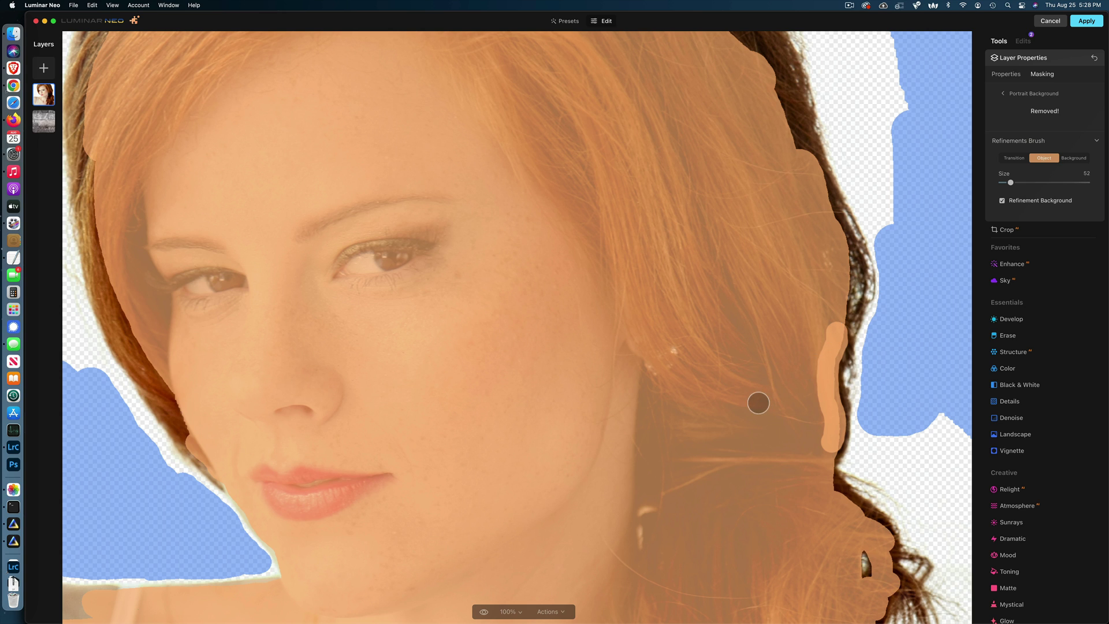
left_click(1072, 158)
left_click_drag(879, 324, 861, 459)
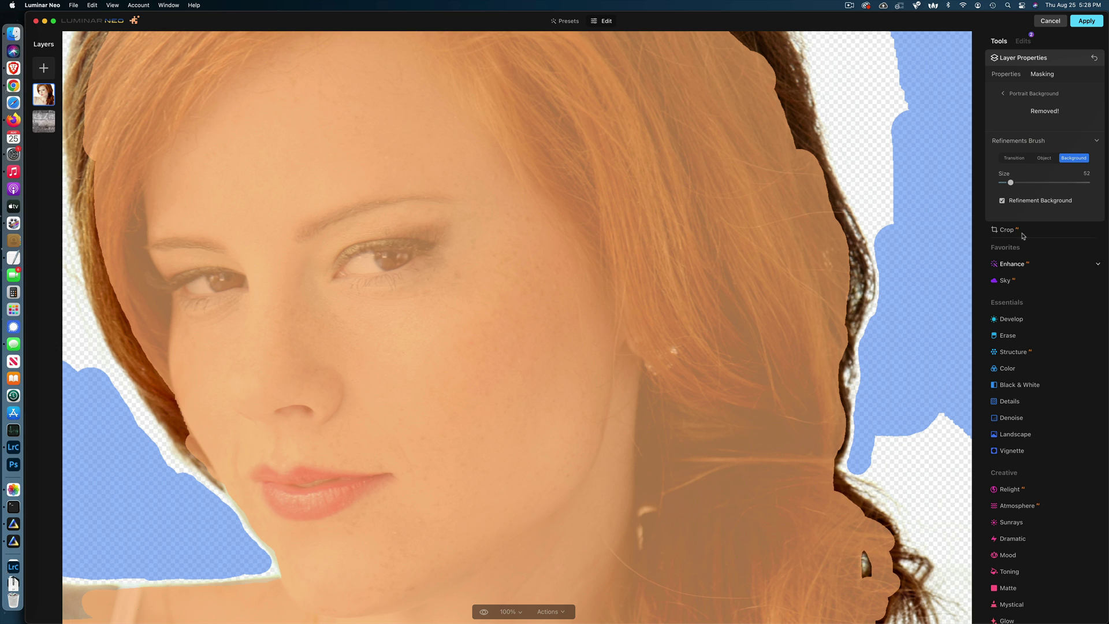
Refine the hair edge below the tied section with Transition and Object strokes, and close the refinement overlay
left_click(1019, 161)
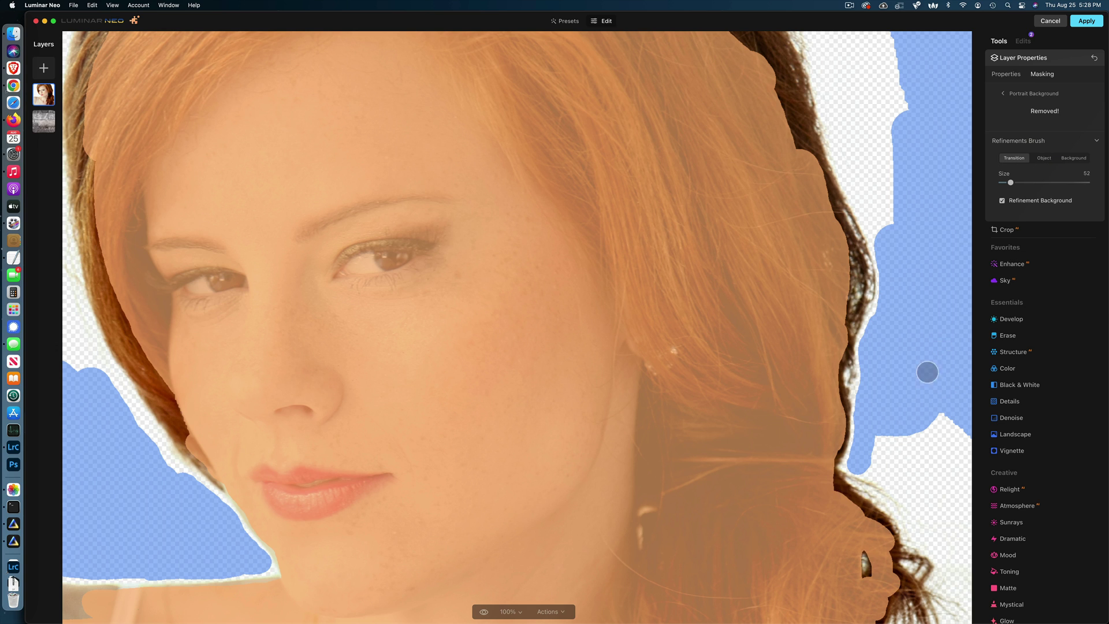
left_click_drag(843, 466, 878, 507)
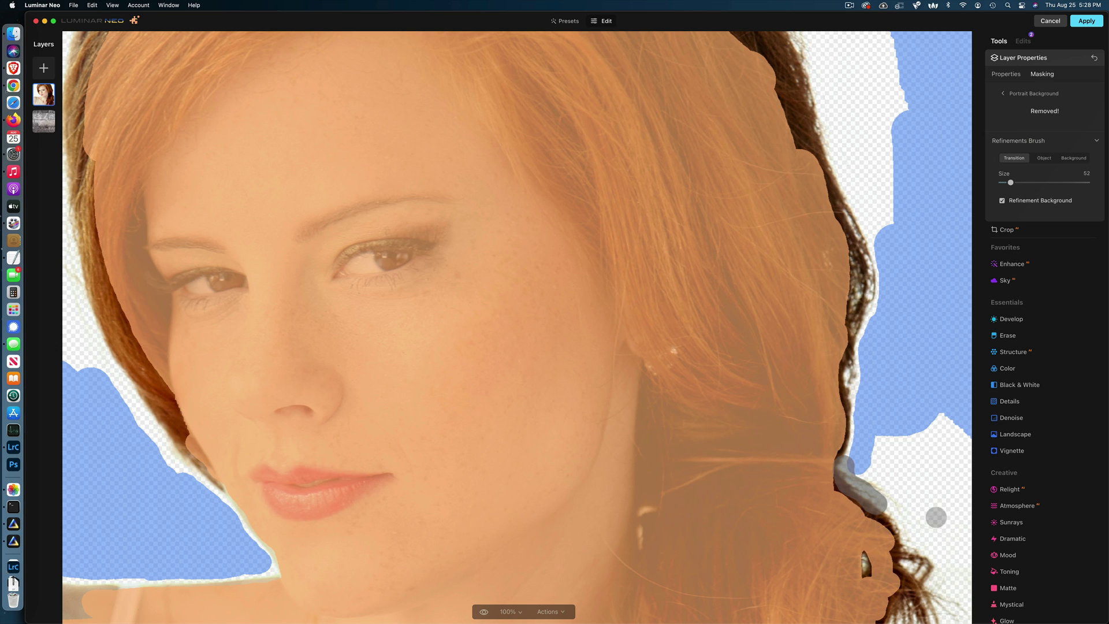
left_click(1038, 158)
left_click_drag(875, 523, 826, 479)
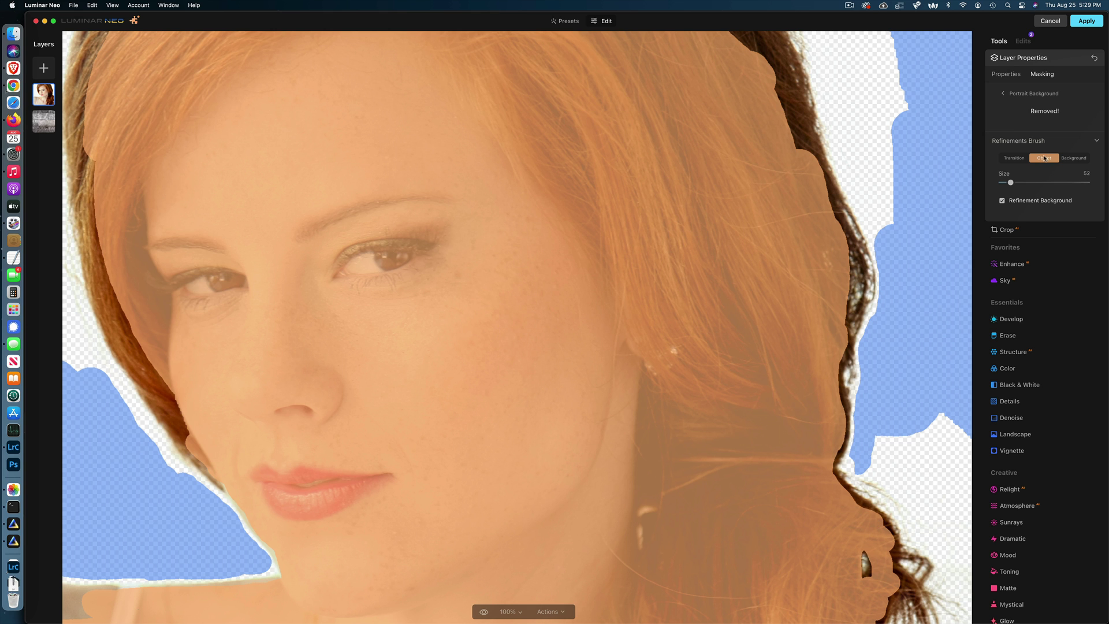
left_click(1066, 141)
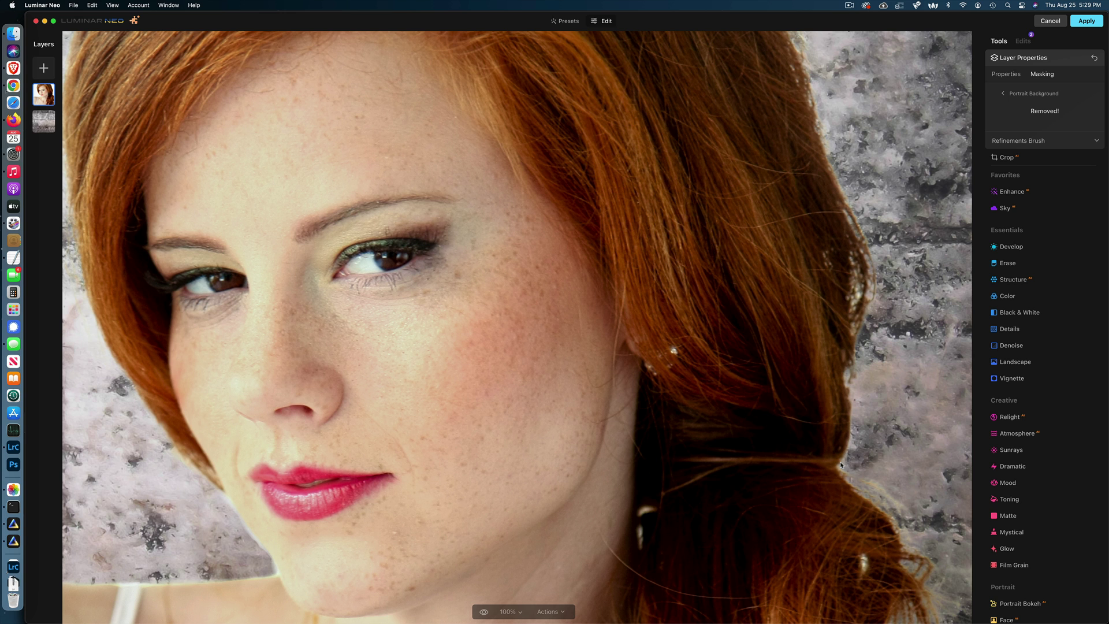
Paint Background into the notch beside the tied hair with brush size 28, and apply the refined mask to the image-right hair edge
left_click(1058, 143)
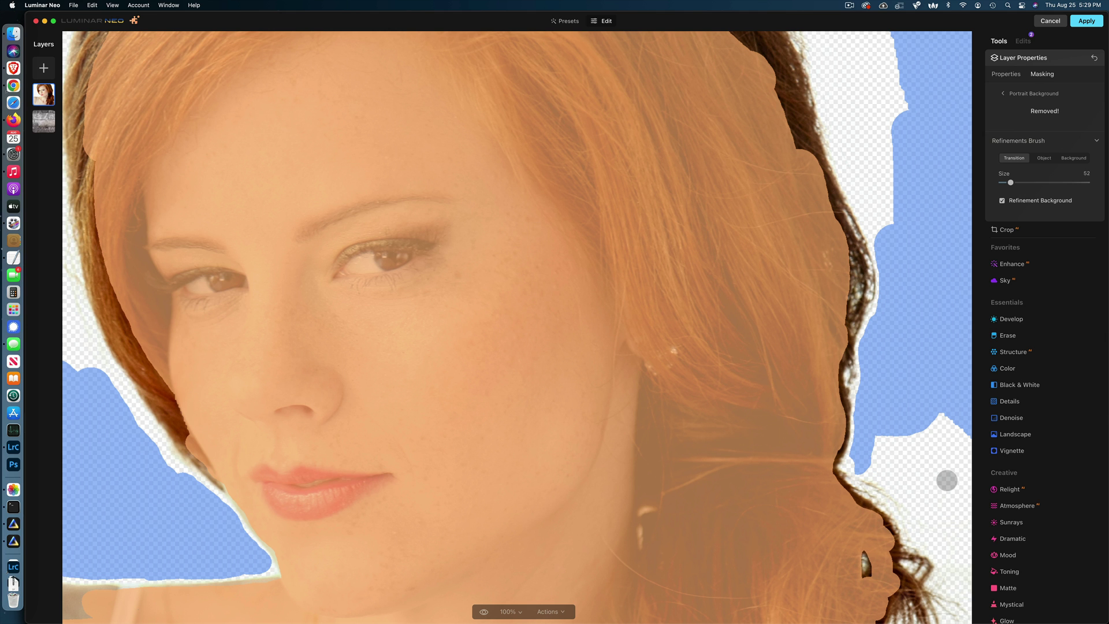
key("super+equal")
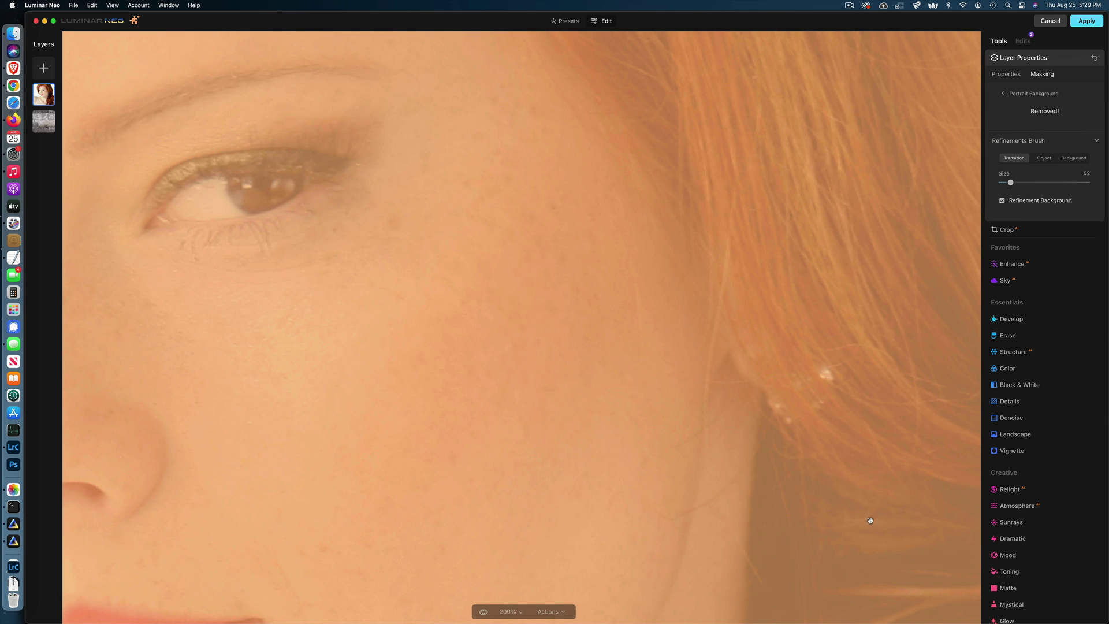
mouse_move(871, 520)
left_mouse_down()
mouse_move(497, 376)
mouse_move(455, 329)
left_mouse_up()
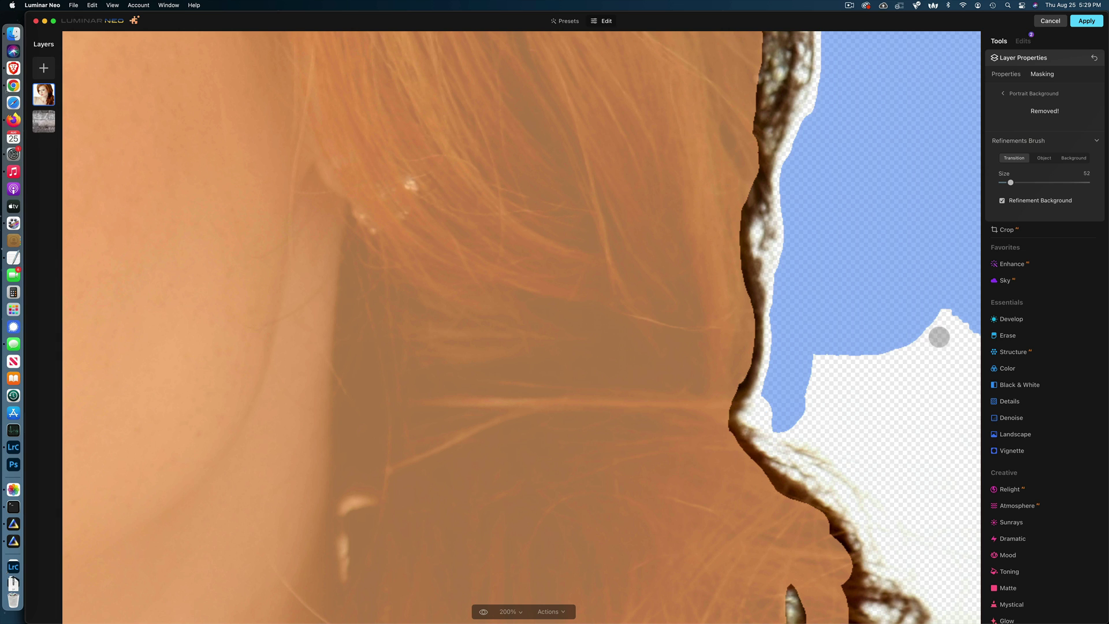
left_click(1075, 159)
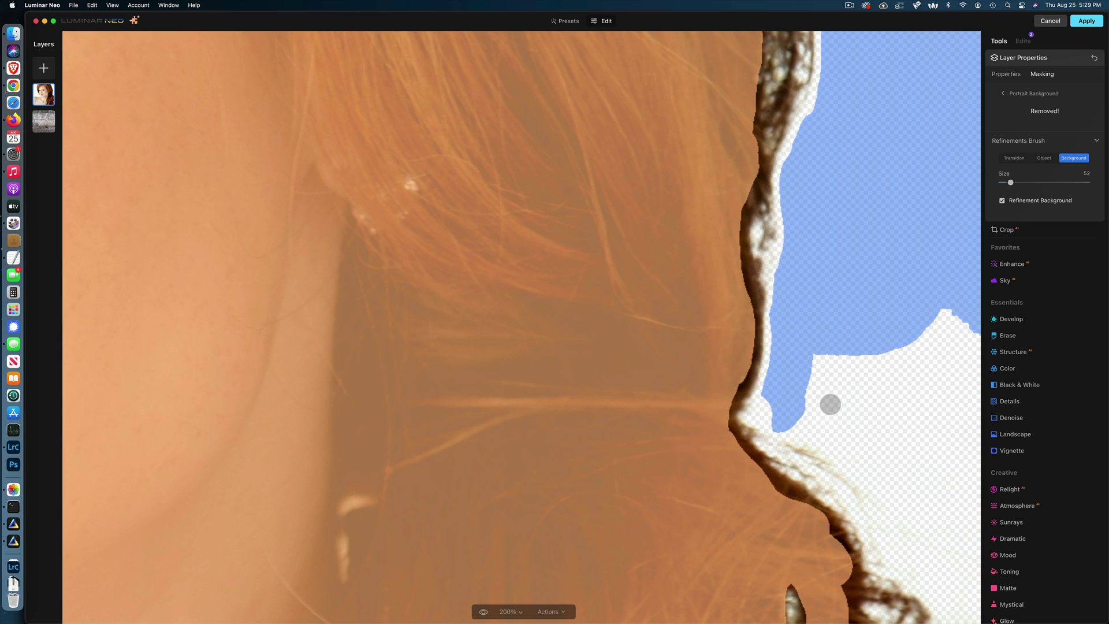
key("bracketleft")
key("bracketleft")
key("bracketleft")
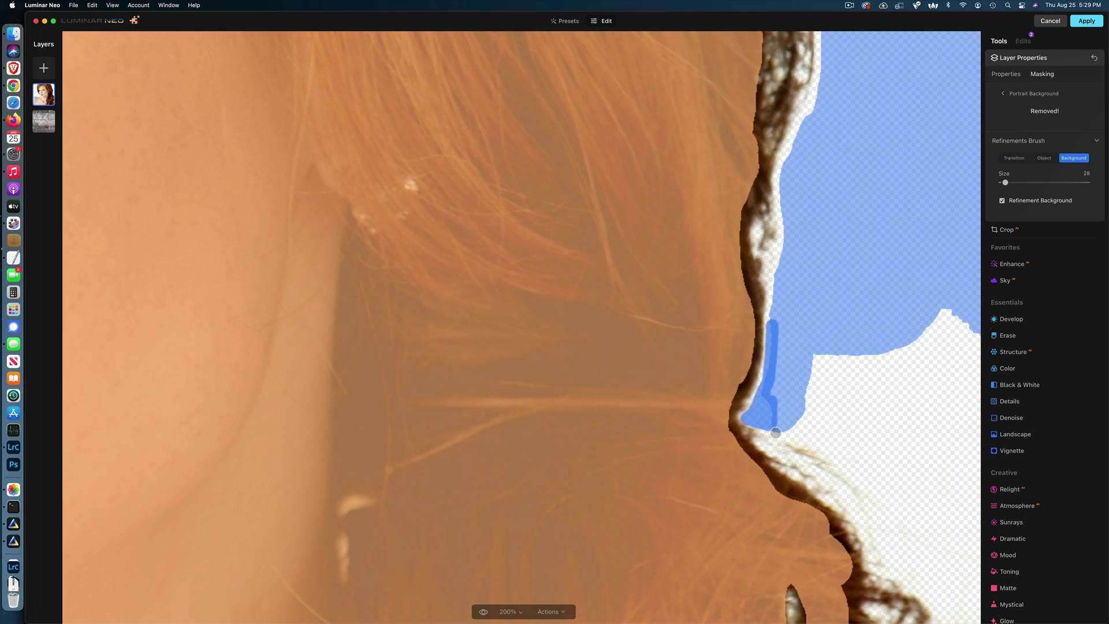
left_click(1050, 142)
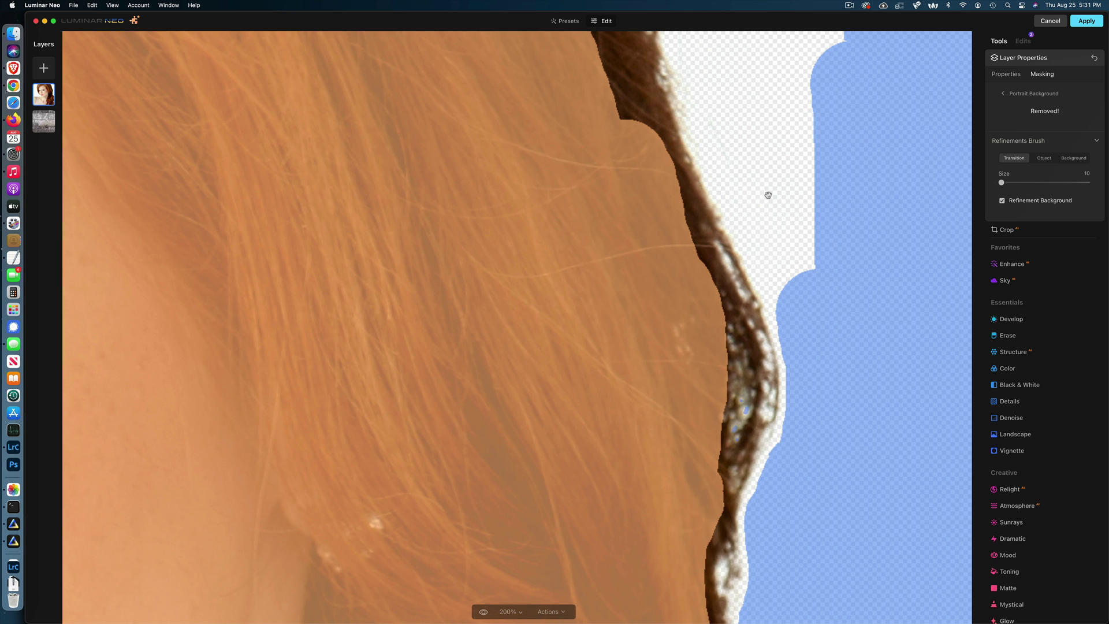
scroll(775, 314, "up", 5)
left_click(1062, 142)
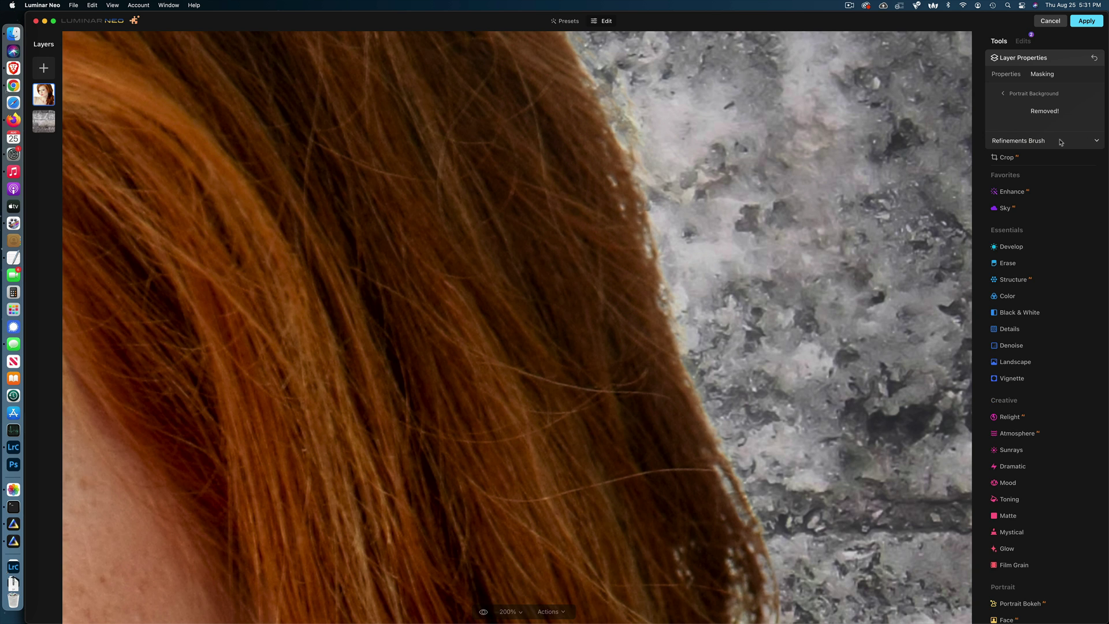
Paint Background into the small gap inside the upper image-right hair edge with brush size 18, and apply the refined mask
scroll(695, 155, "up", 3)
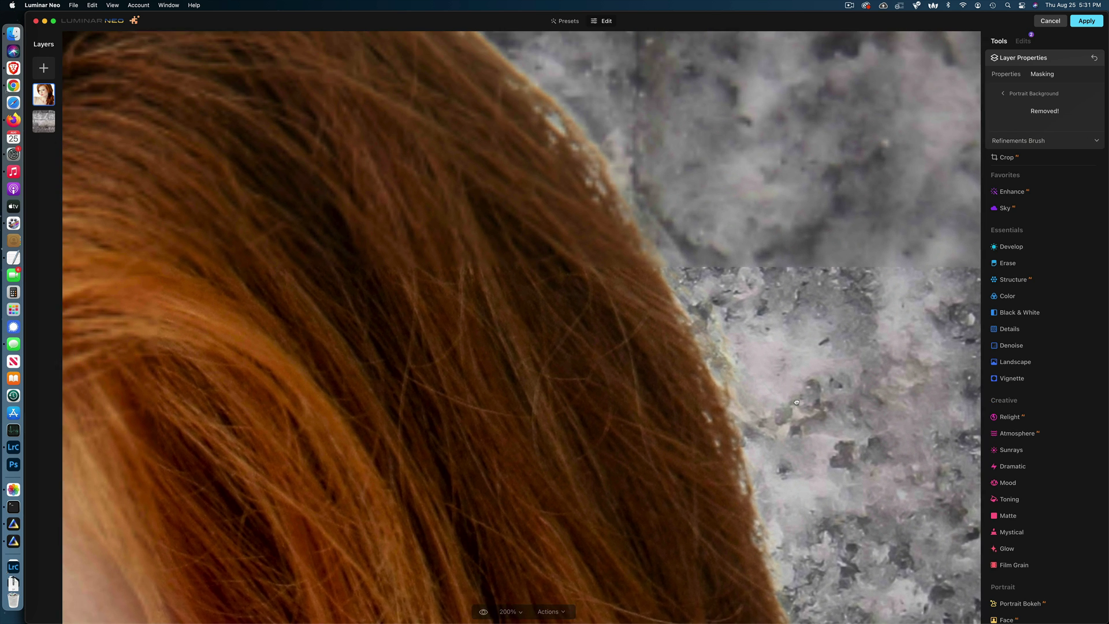
scroll(710, 214, "up", 3)
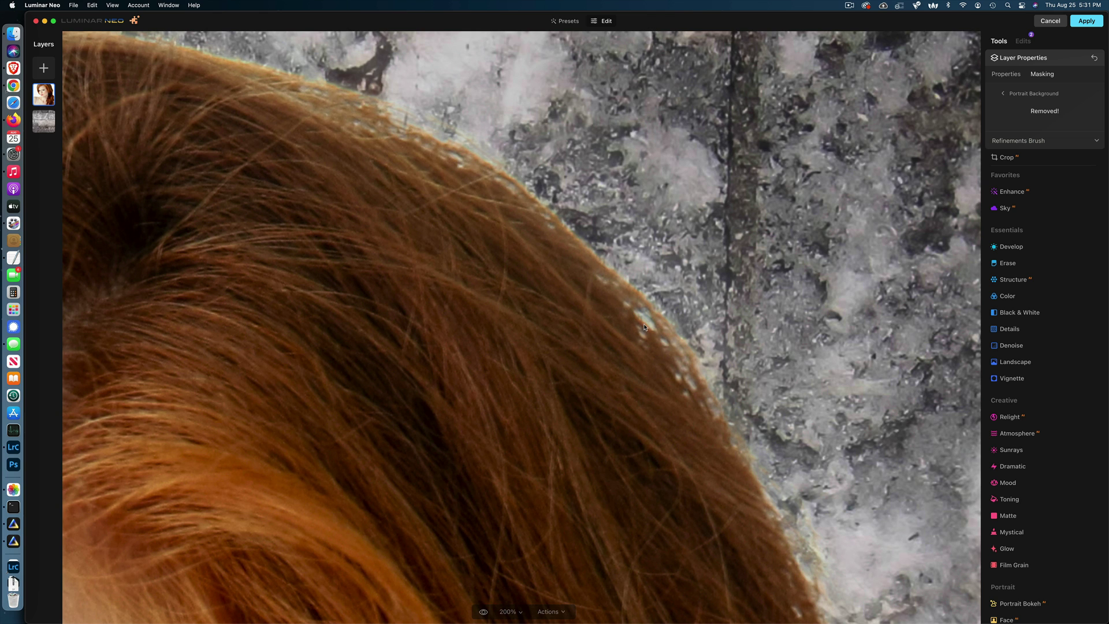
left_click(1061, 144)
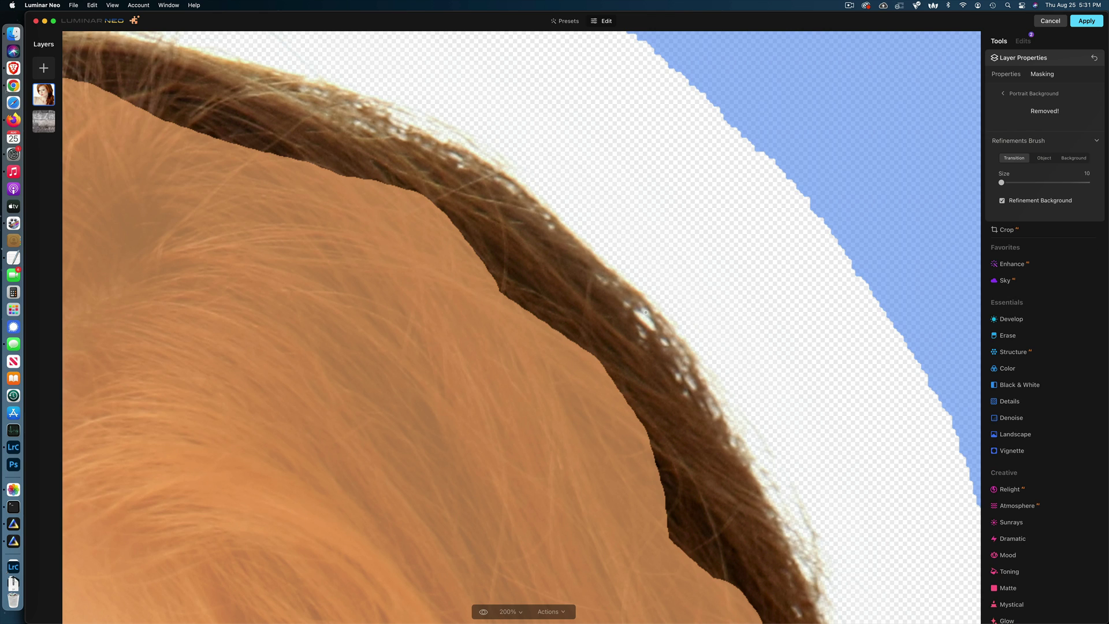
left_click(1073, 161)
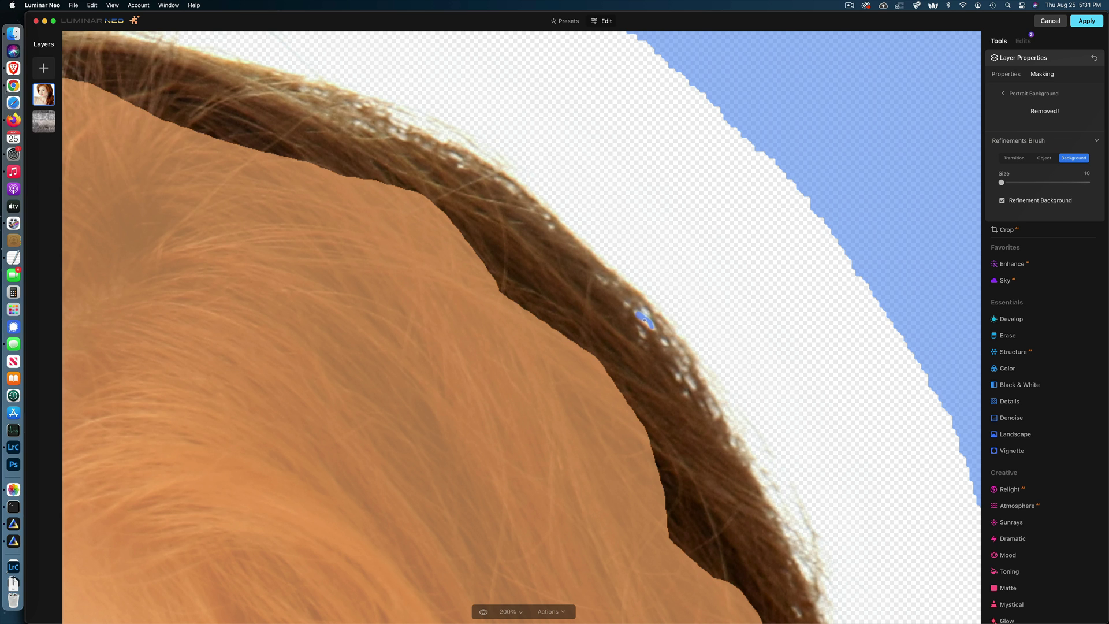
left_click(1062, 141)
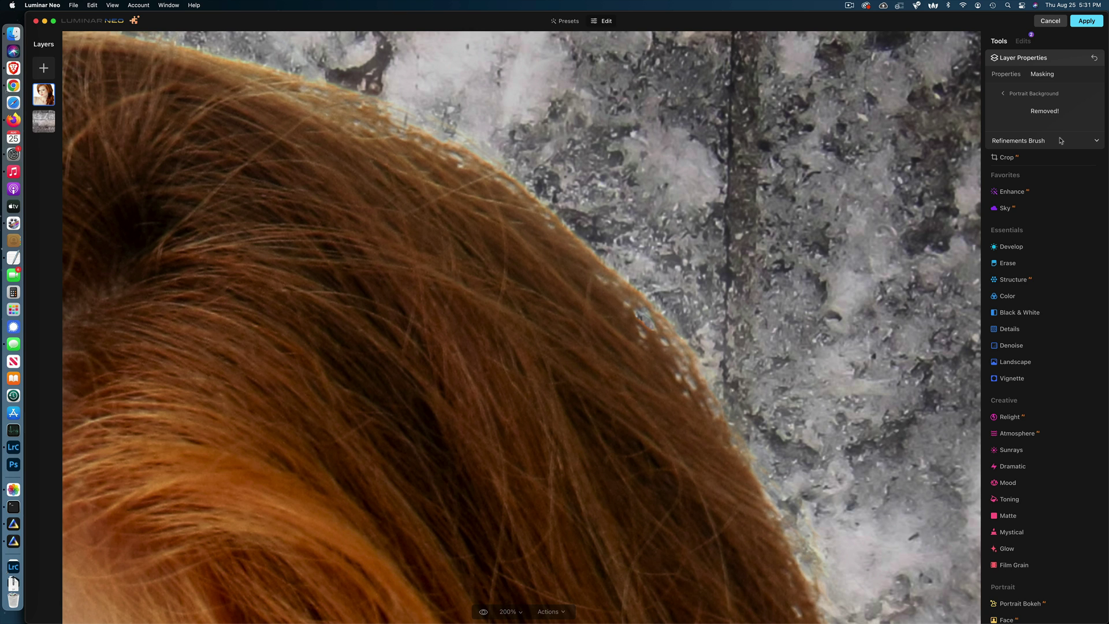
Enlarge the refinement brush to size 106 and paint Transition along the upper image-right hair edge and over the crown
left_click(1061, 140)
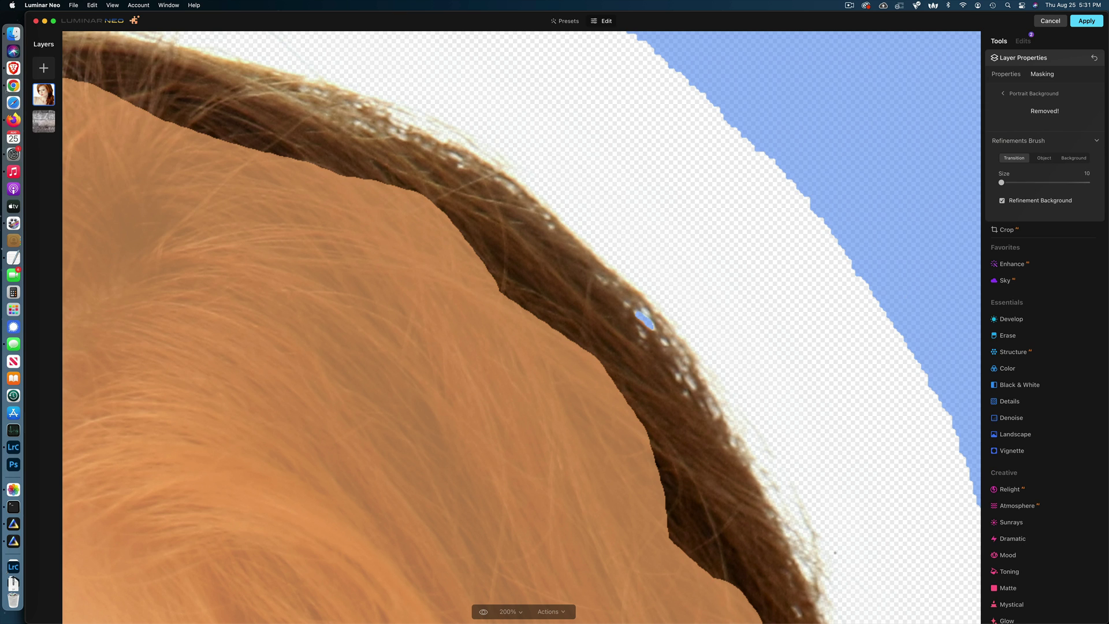
key("bracketright")
key("bracketright")
key("bracketright")
mouse_move(827, 564)
left_mouse_down()
mouse_move(820, 613)
mouse_move(711, 400)
left_mouse_up()
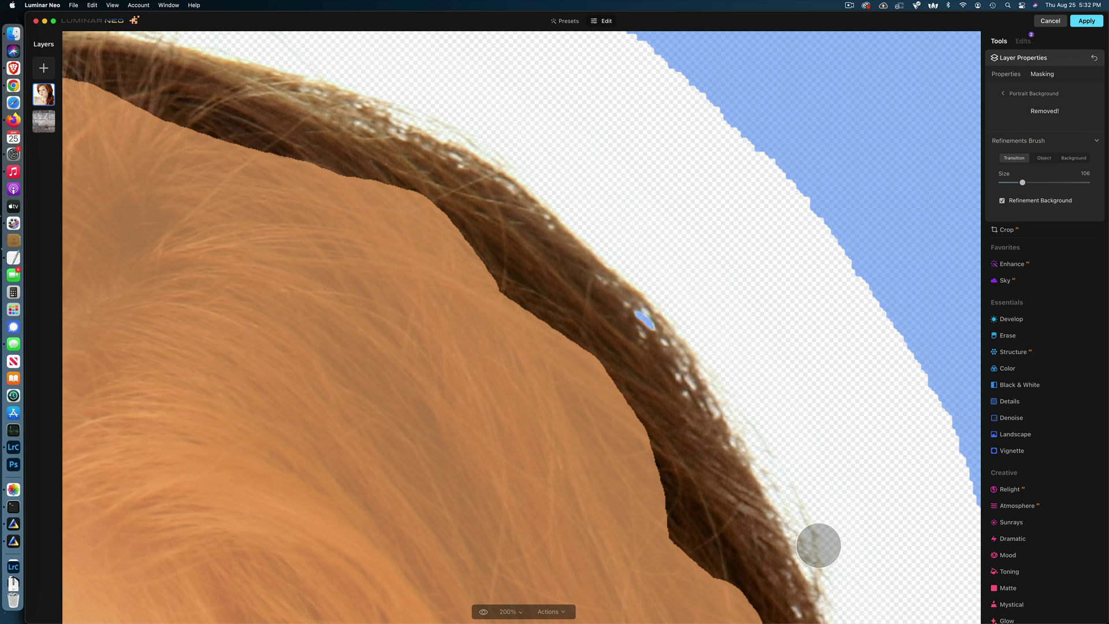
mouse_move(713, 416)
left_mouse_down()
mouse_move(664, 345)
mouse_move(670, 353)
left_mouse_up()
mouse_move(624, 288)
left_mouse_down()
mouse_move(474, 154)
mouse_move(385, 118)
mouse_move(549, 206)
left_mouse_up()
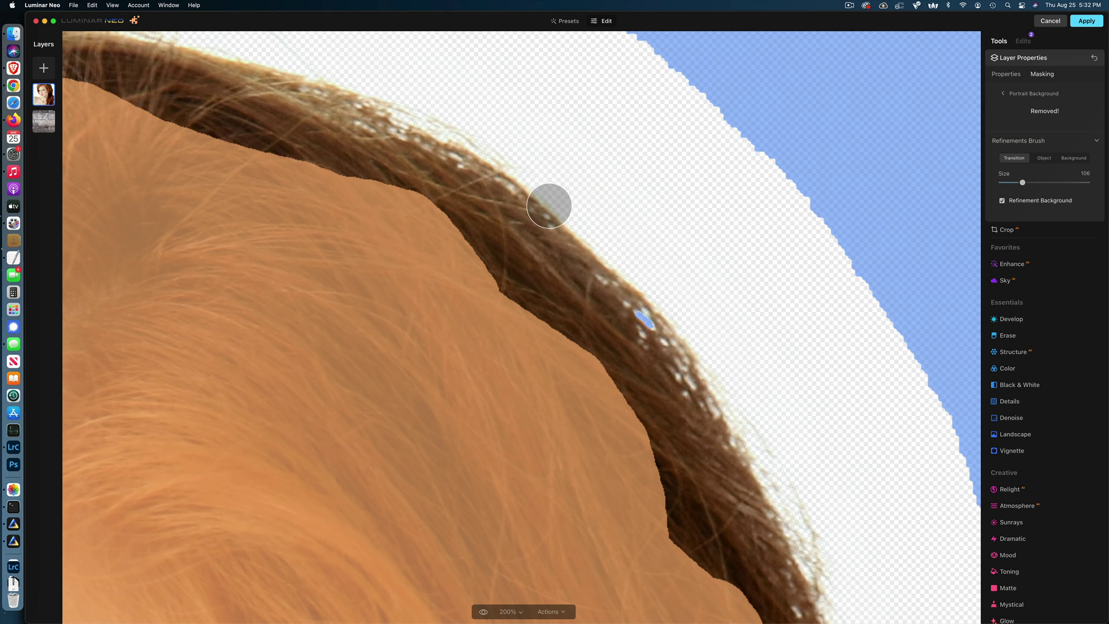
mouse_move(389, 111)
left_mouse_down()
mouse_move(315, 103)
mouse_move(271, 83)
left_mouse_up()
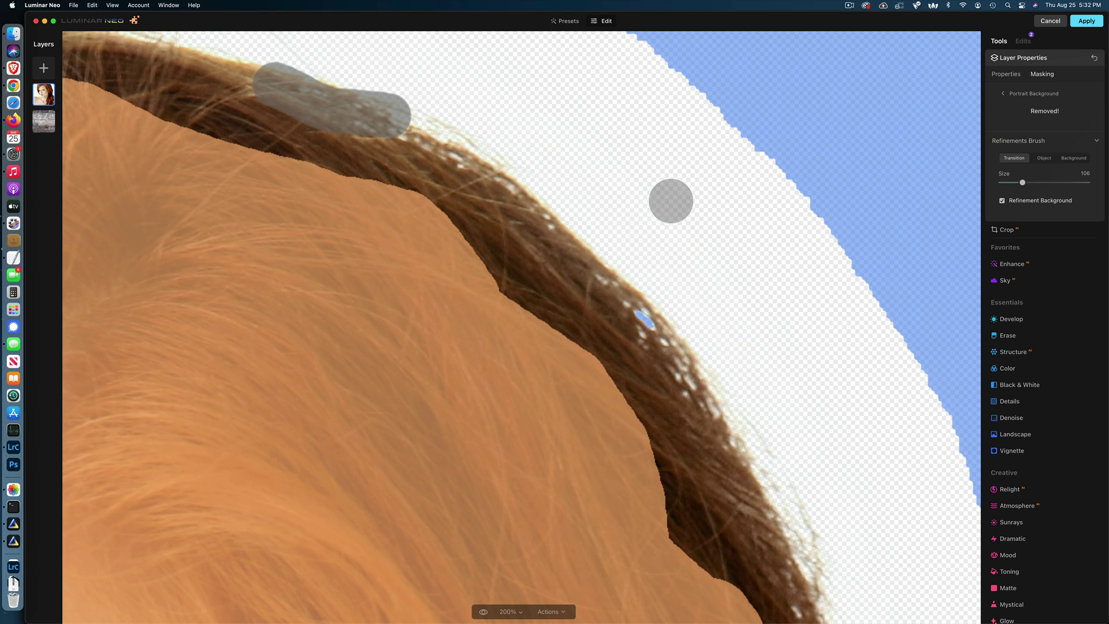
left_click(1054, 144)
left_click(1053, 145)
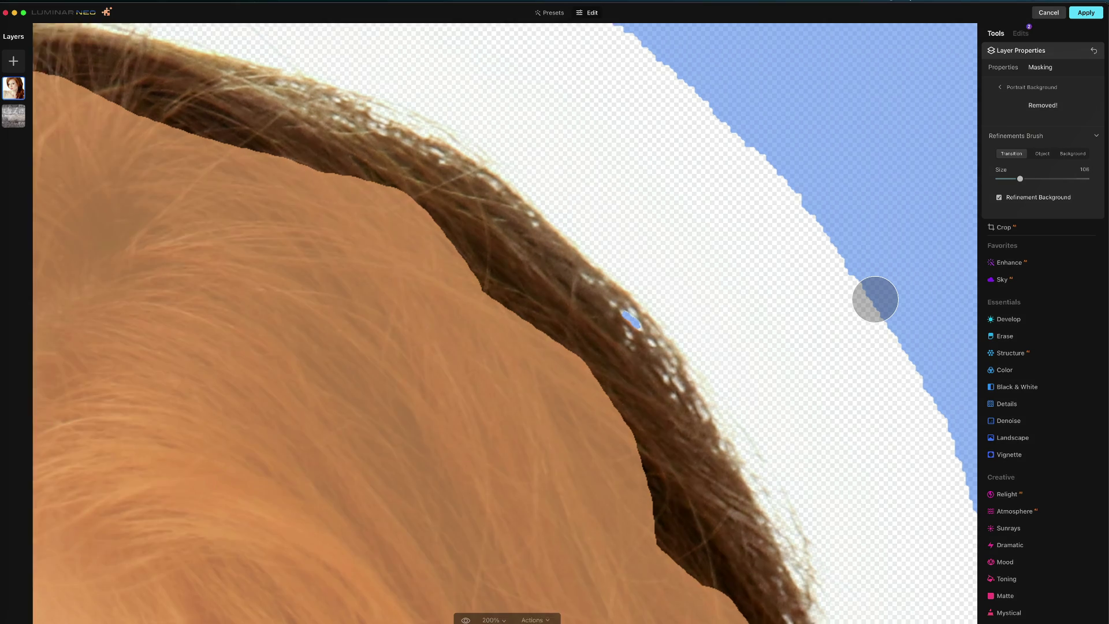
Paint Background at brush size 106 over the unassigned band around the outside of the whole head
key("super+minus")
key("super+minus")
left_click(1074, 157)
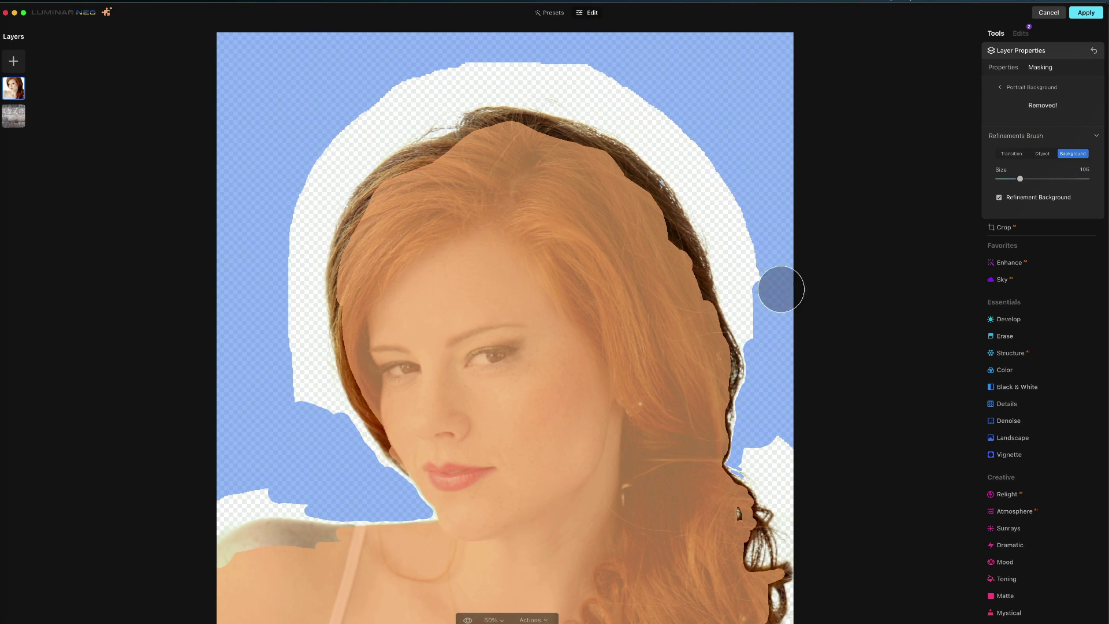
mouse_move(789, 290)
left_mouse_down()
mouse_move(753, 307)
mouse_move(739, 200)
left_mouse_up()
mouse_move(351, 425)
left_mouse_down()
mouse_move(330, 187)
mouse_move(513, 62)
mouse_move(718, 181)
mouse_move(740, 231)
left_mouse_up()
mouse_move(641, 118)
left_mouse_down()
mouse_move(481, 72)
mouse_move(386, 124)
mouse_move(308, 213)
mouse_move(291, 260)
left_mouse_up()
mouse_move(320, 494)
left_mouse_down()
mouse_move(218, 495)
mouse_move(292, 483)
left_mouse_up()
Reduce the refinement brush to size 34 and refine the image-left hair edge from the cheek up toward the crown with Transition
key("super+equal")
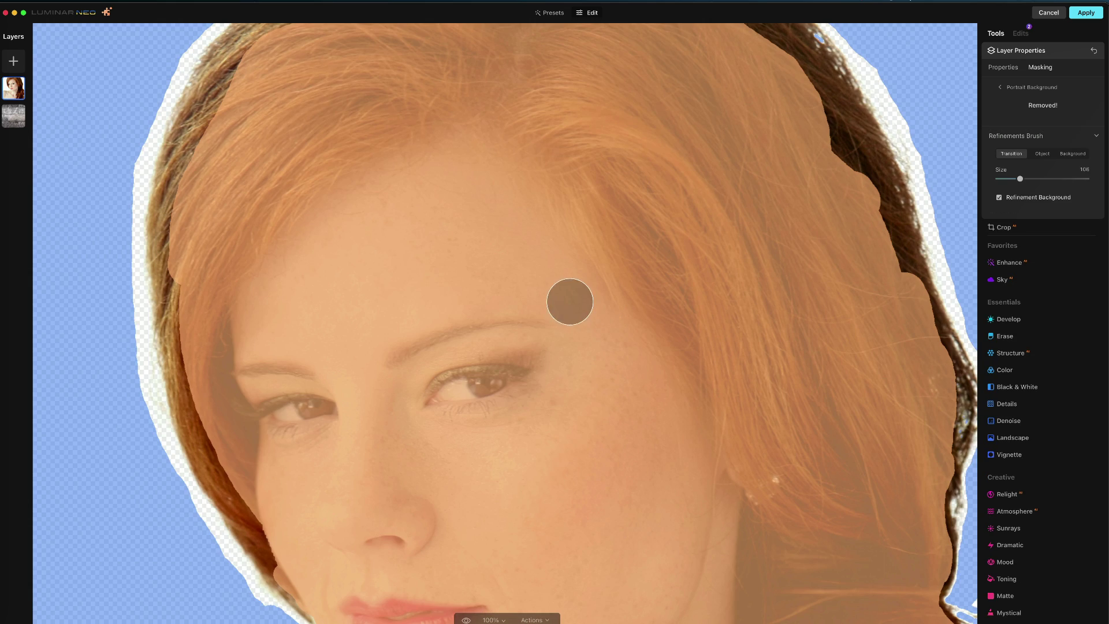
key("bracketleft")
key("bracketleft")
left_click_drag(269, 615, 199, 549)
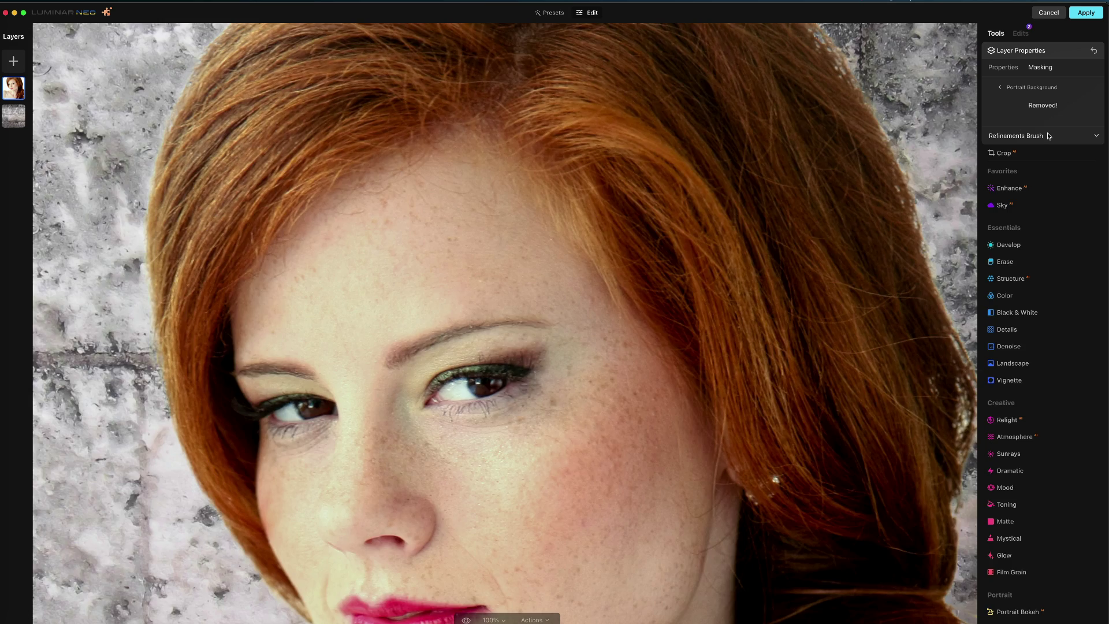
scroll(86, 267, "up", 5)
key("t")
mouse_move(123, 332)
left_mouse_down()
mouse_move(139, 285)
mouse_move(123, 295)
mouse_move(235, 223)
mouse_move(302, 129)
left_mouse_up()
Paint Background just outside the hair over the crown and down the image-right side, and apply the refined mask
key("b")
left_click_drag(384, 88, 309, 117)
mouse_move(430, 57)
left_mouse_down()
mouse_move(606, 76)
mouse_move(690, 101)
mouse_move(763, 150)
left_mouse_up()
left_click(1051, 137)
left_click(1050, 137)
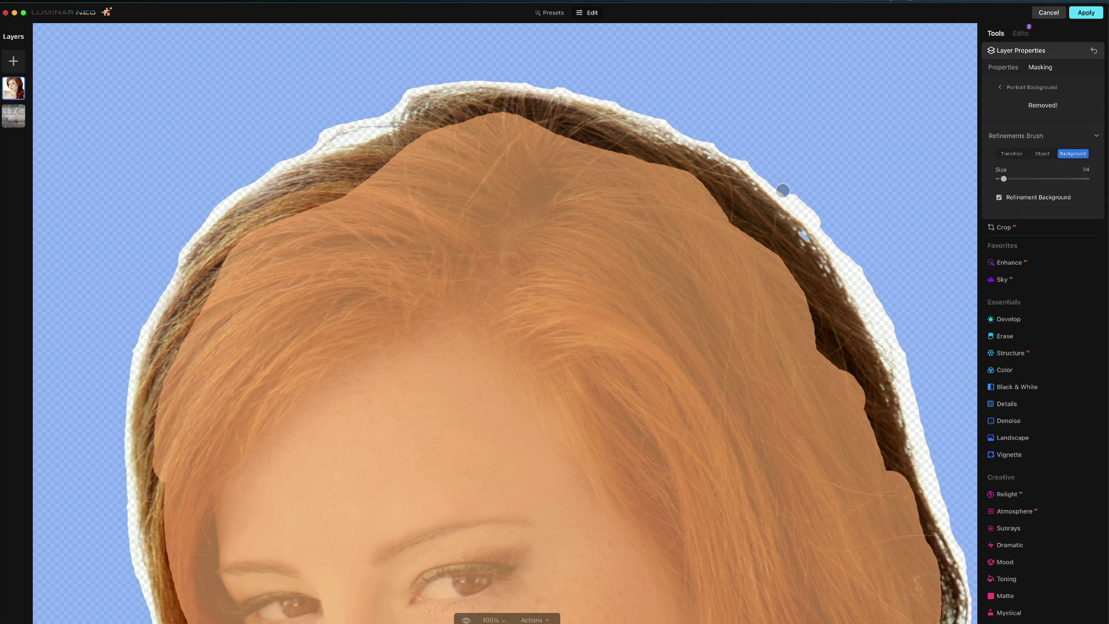
mouse_move(821, 228)
left_mouse_down()
mouse_move(903, 348)
mouse_move(940, 492)
left_mouse_up()
left_click(1049, 137)
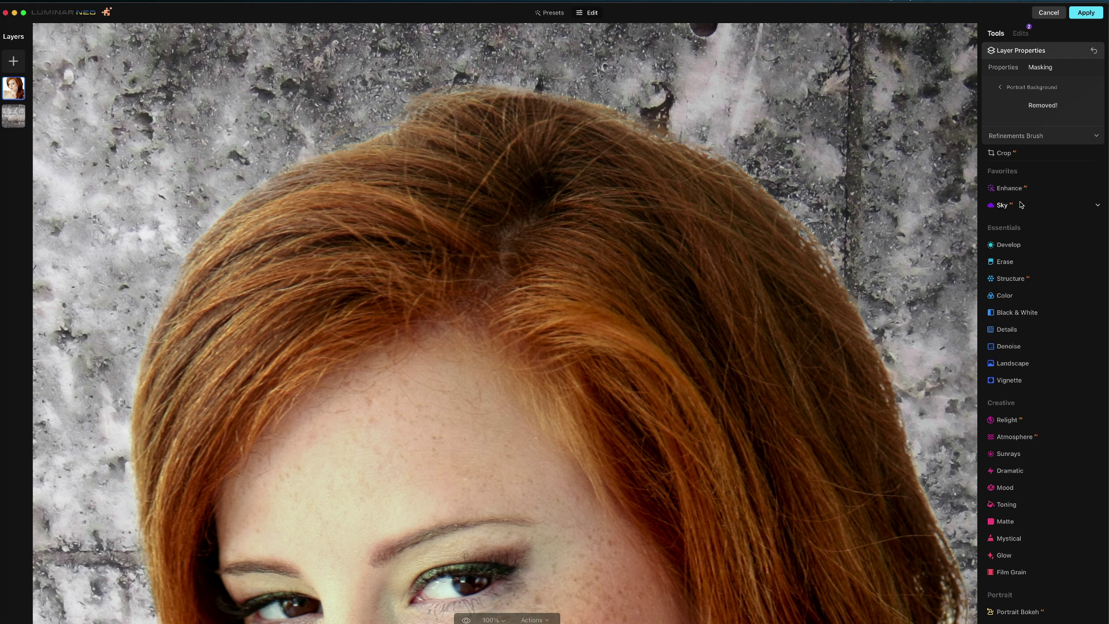
Refine the shoulder edge beside the image-right curls with Transition at brush size 34, and compare the portrait before and after
key("super+0")
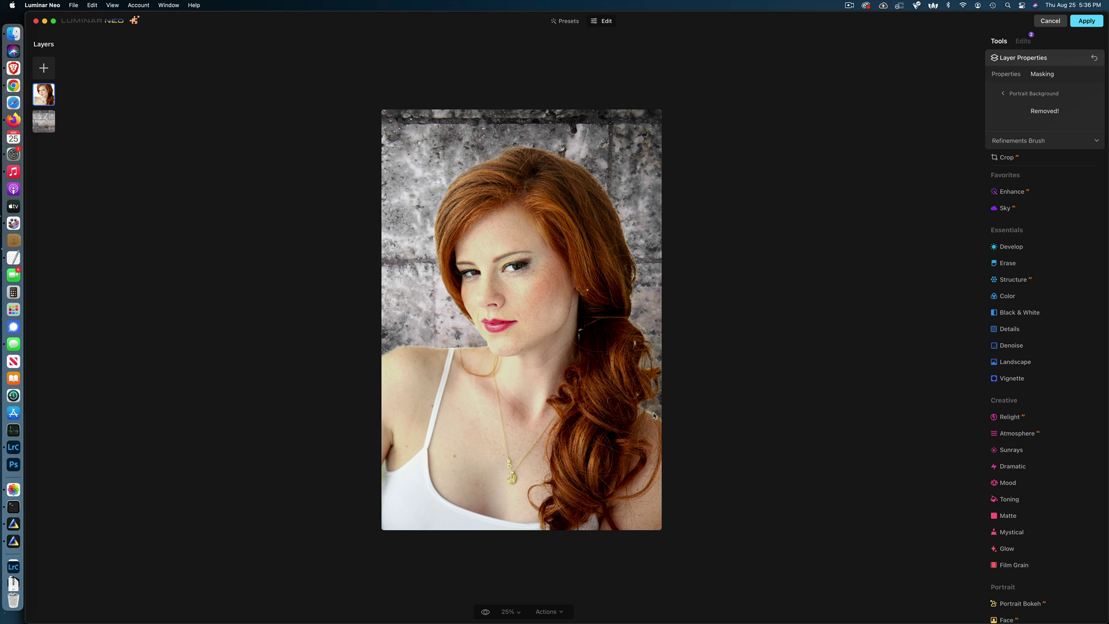
key("super+1")
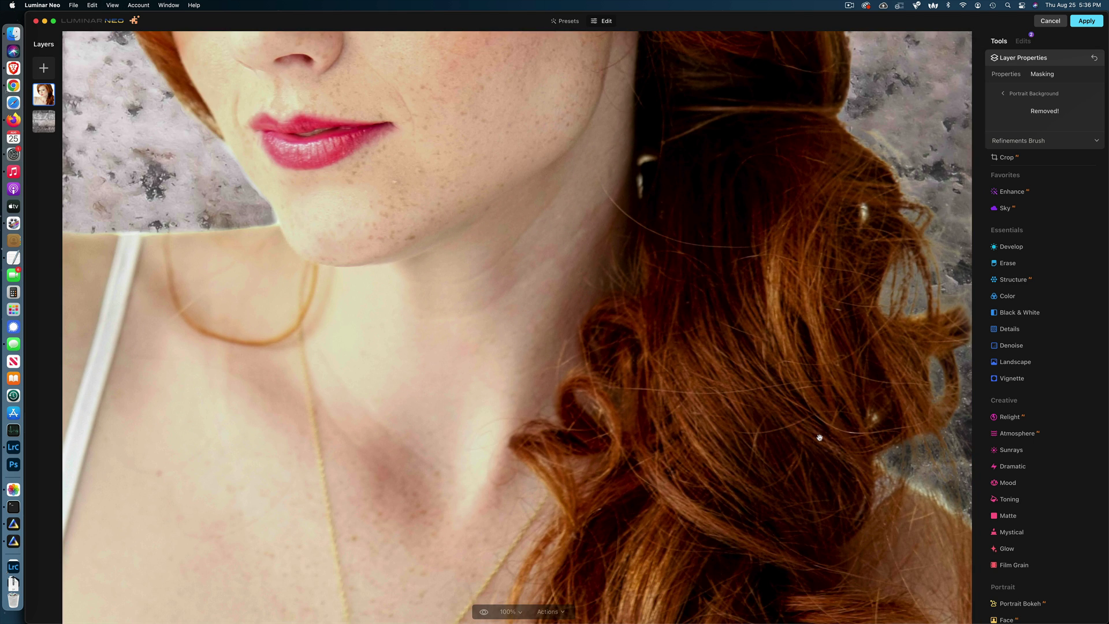
scroll(819, 437, "down", 5)
left_click(1065, 141)
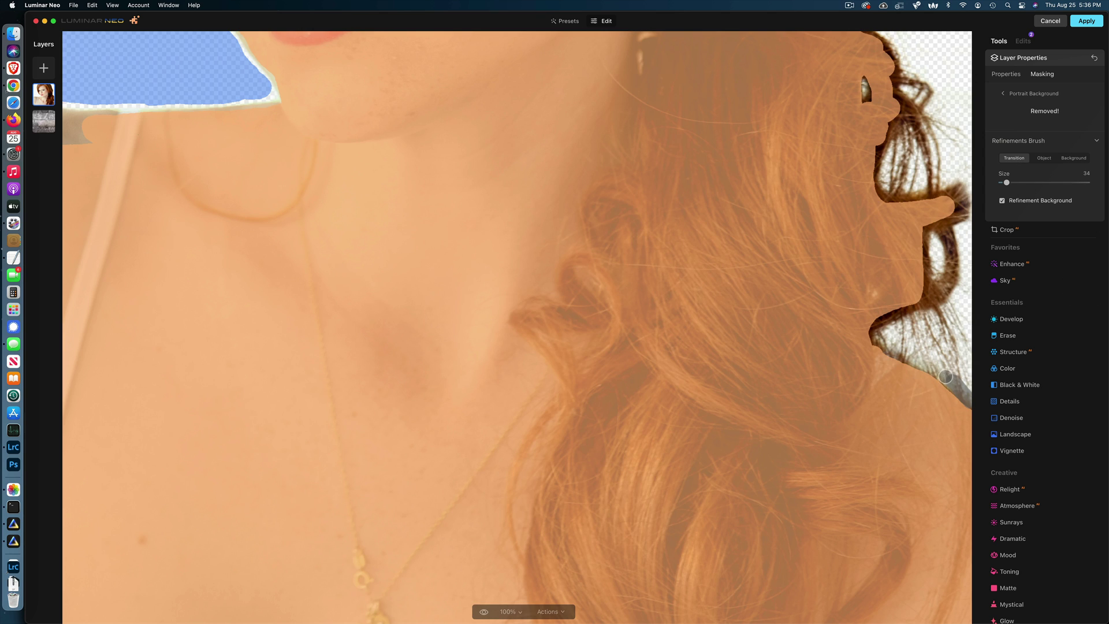
left_click_drag(927, 367, 898, 360)
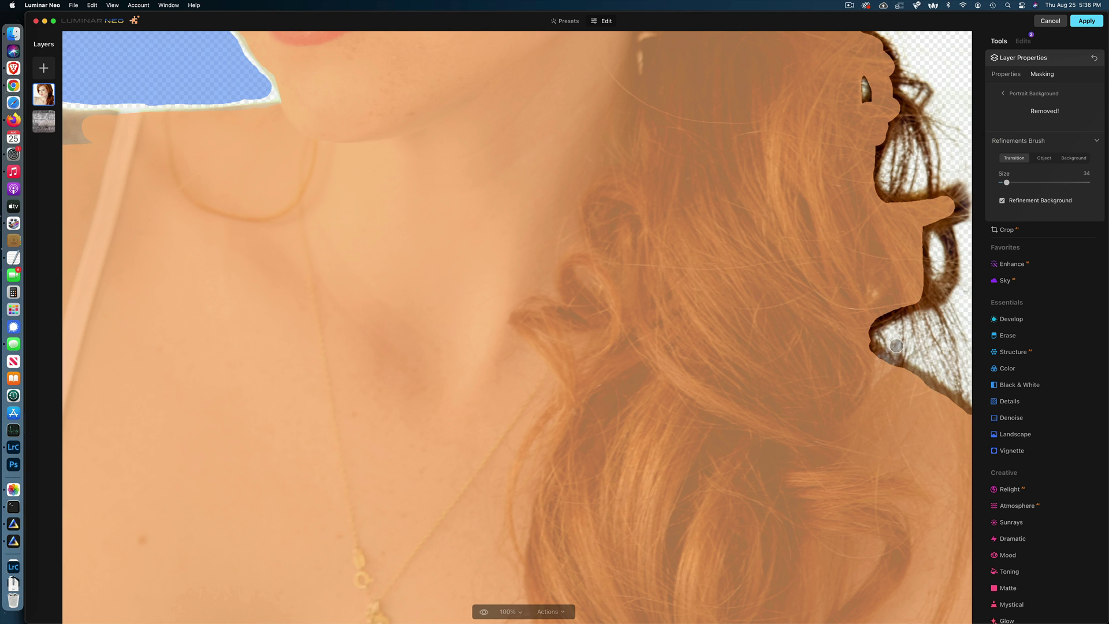
left_click(1062, 141)
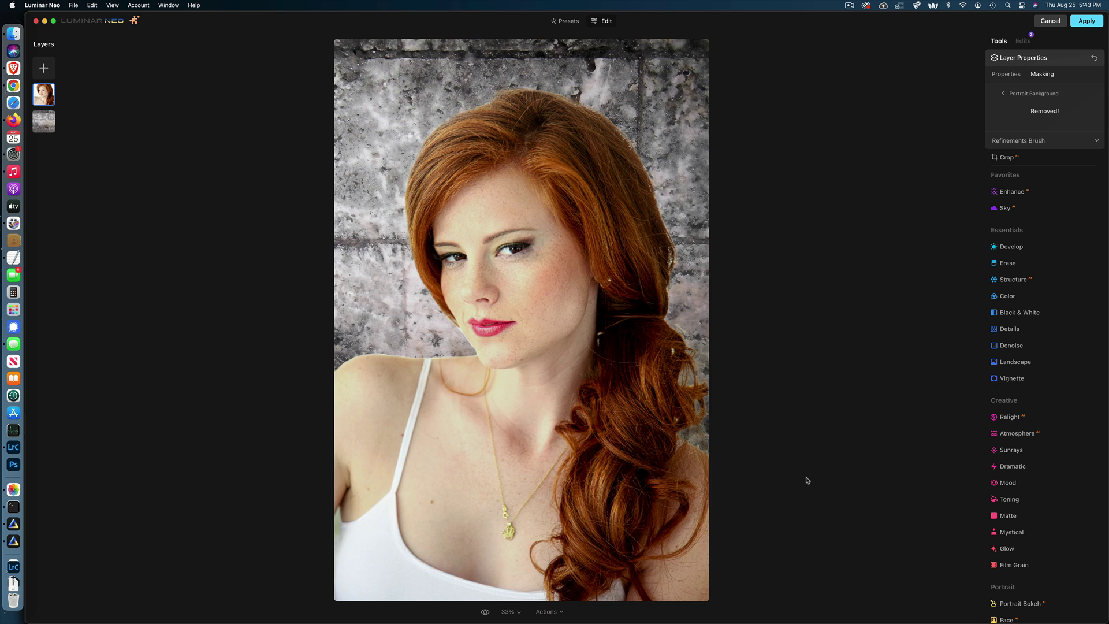
key("backslash")
key("backslash")
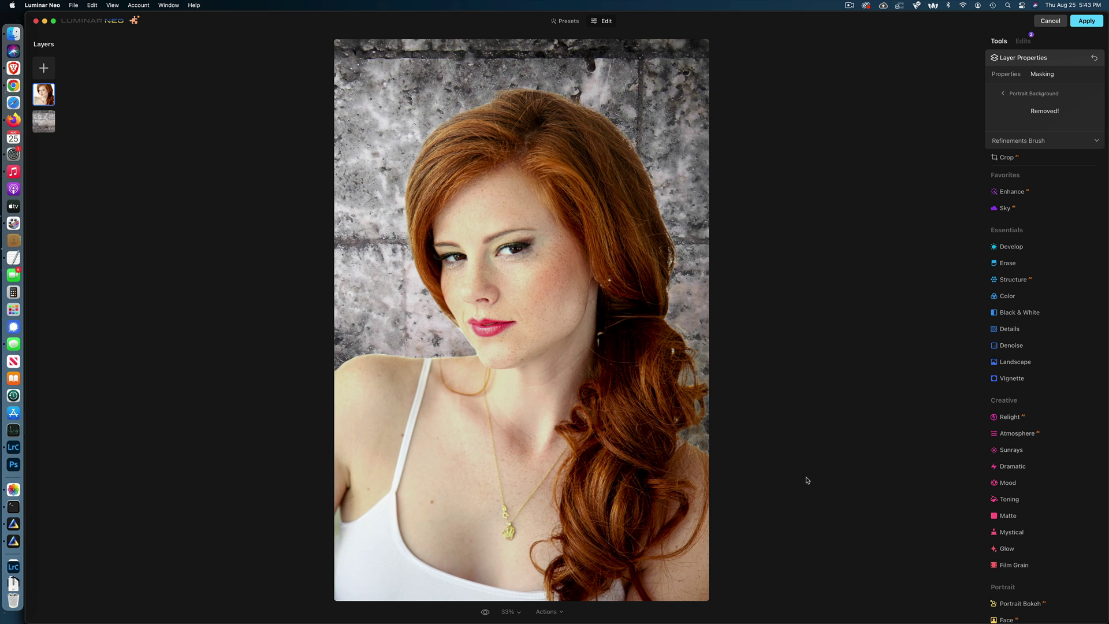